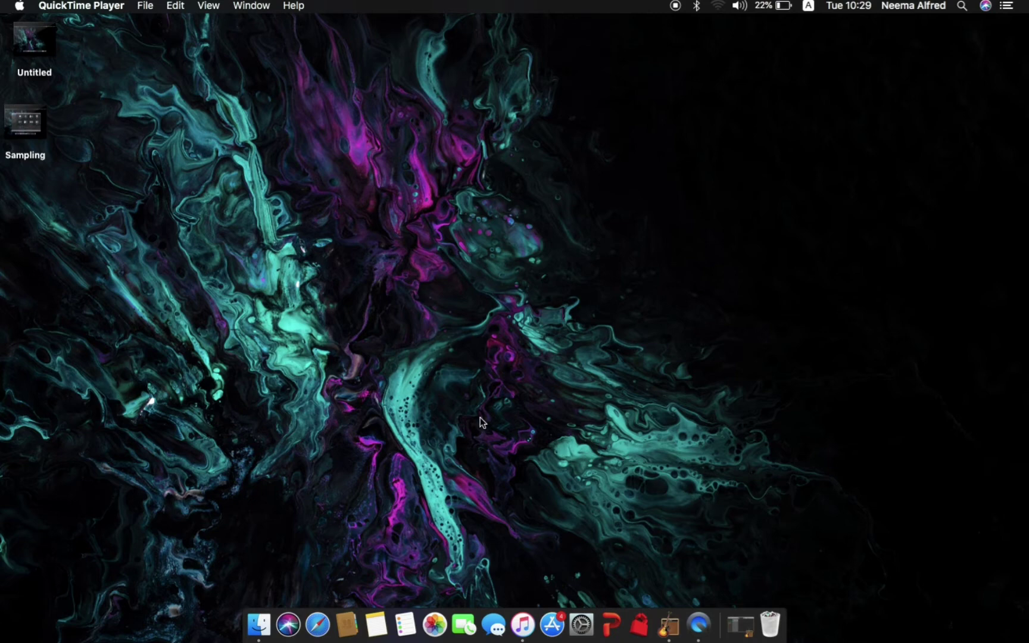
Switch to GarageBand's minimized "lol" project and close it without saving the changes.
{"action": "left_click", "coordinate": [741, 625]}
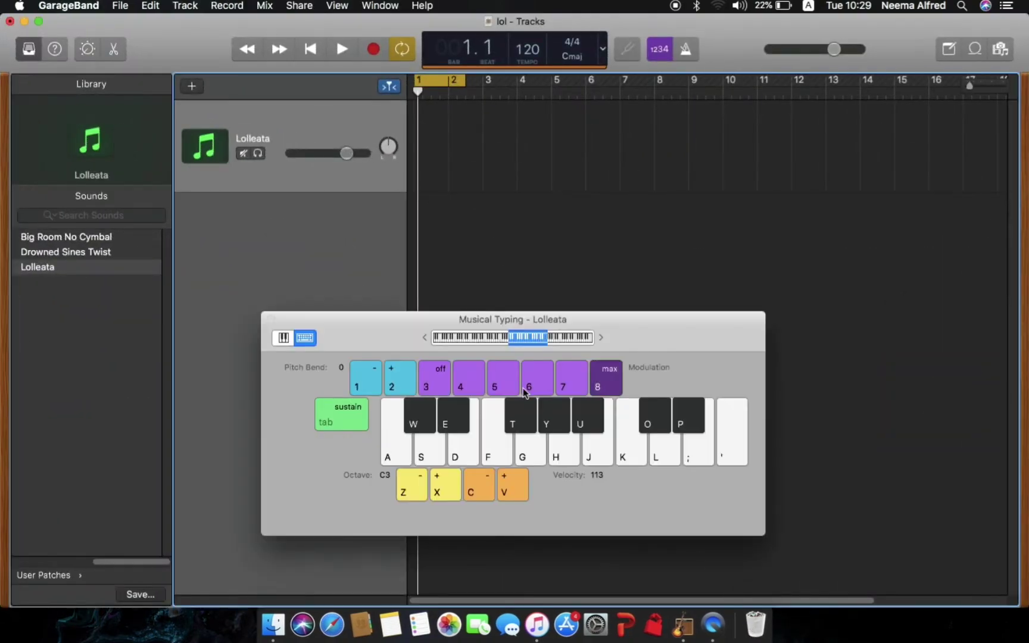
{"action": "left_click", "coordinate": [24, 21]}
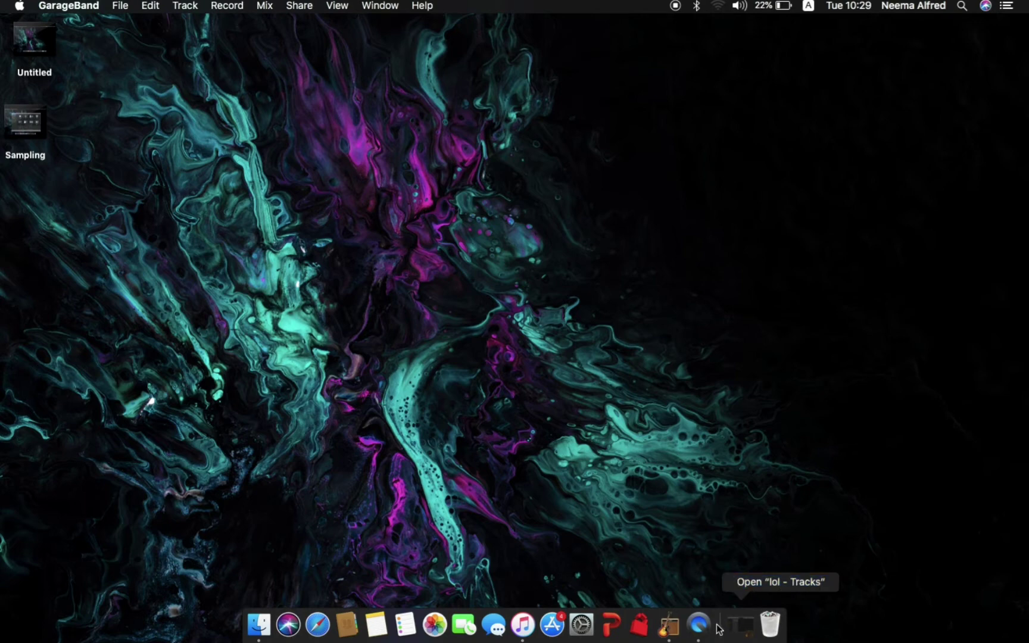
{"action": "left_click", "coordinate": [744, 625]}
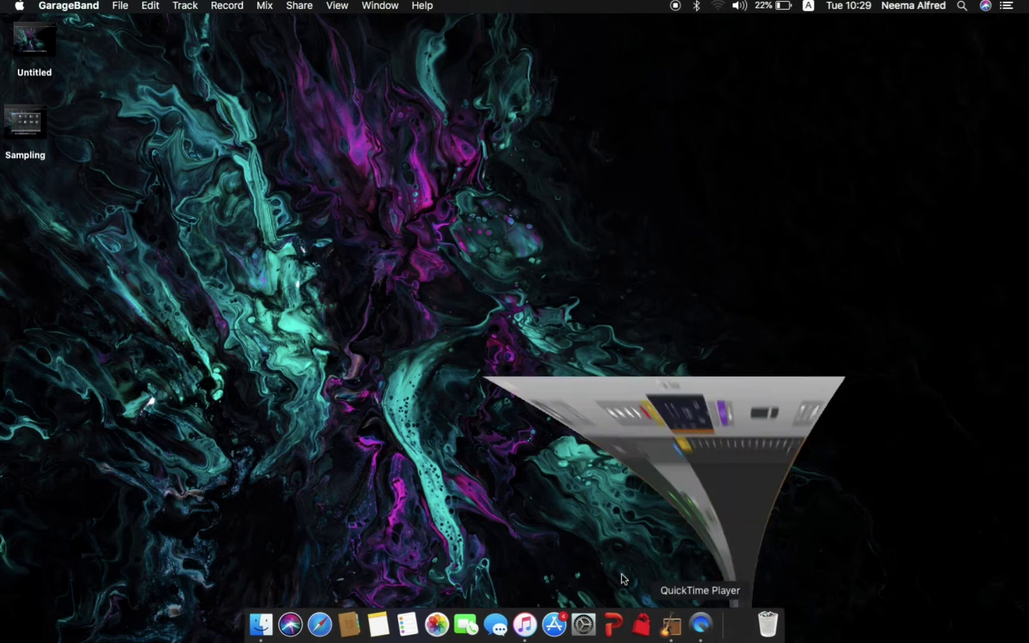
{"action": "left_click", "coordinate": [9, 21]}
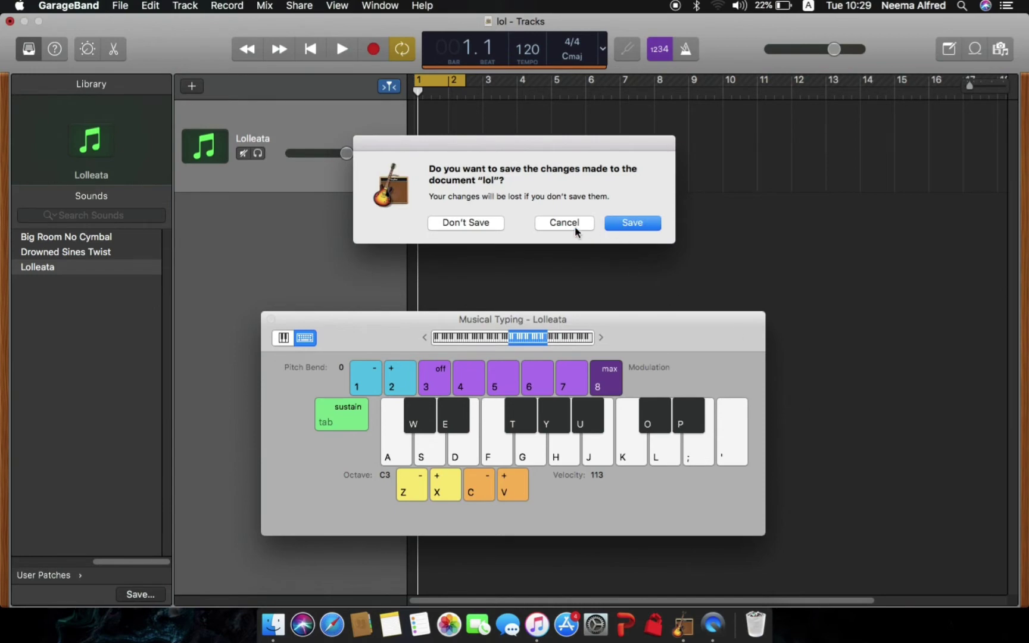
{"action": "left_click", "coordinate": [498, 225]}
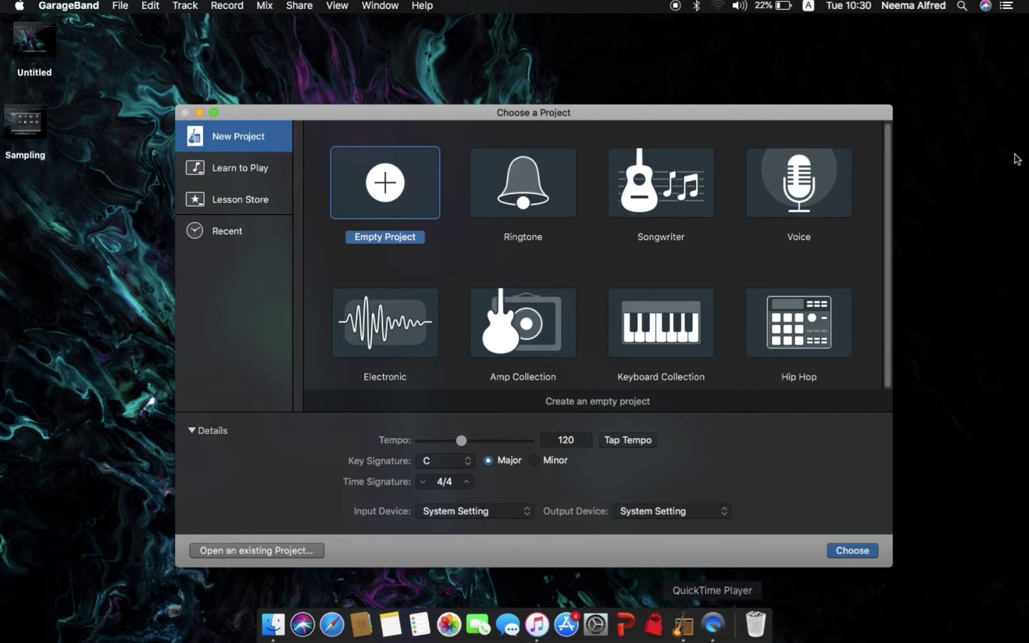
Create an empty project with a microphone audio track on Input 1 and lower the track's volume slightly.
{"action": "left_click_drag", "start_coordinate": [323, 119], "coordinate": [319, 80]}
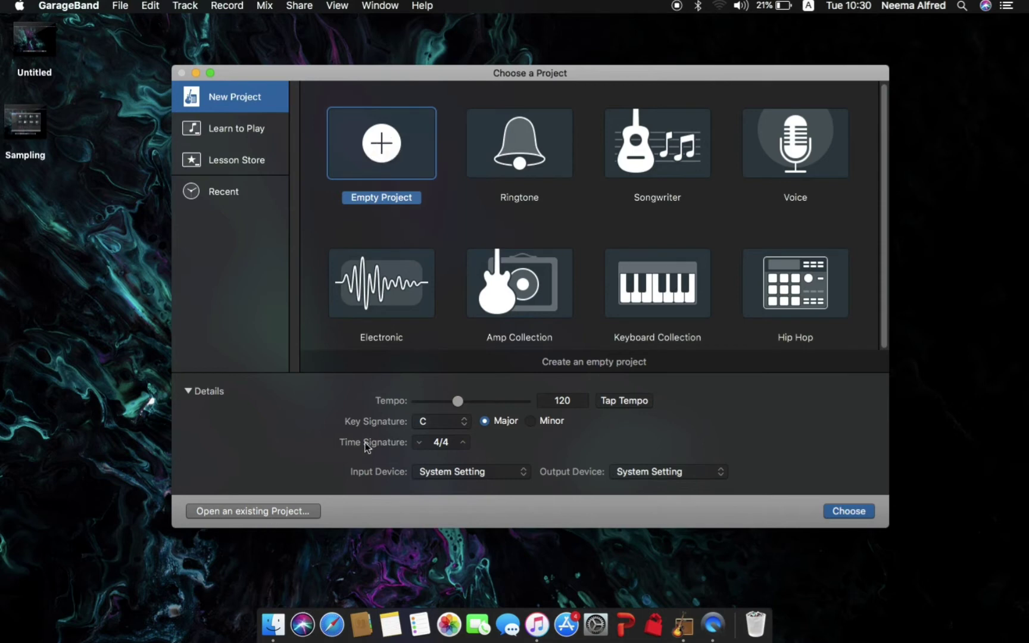
{"action": "left_click", "coordinate": [862, 514]}
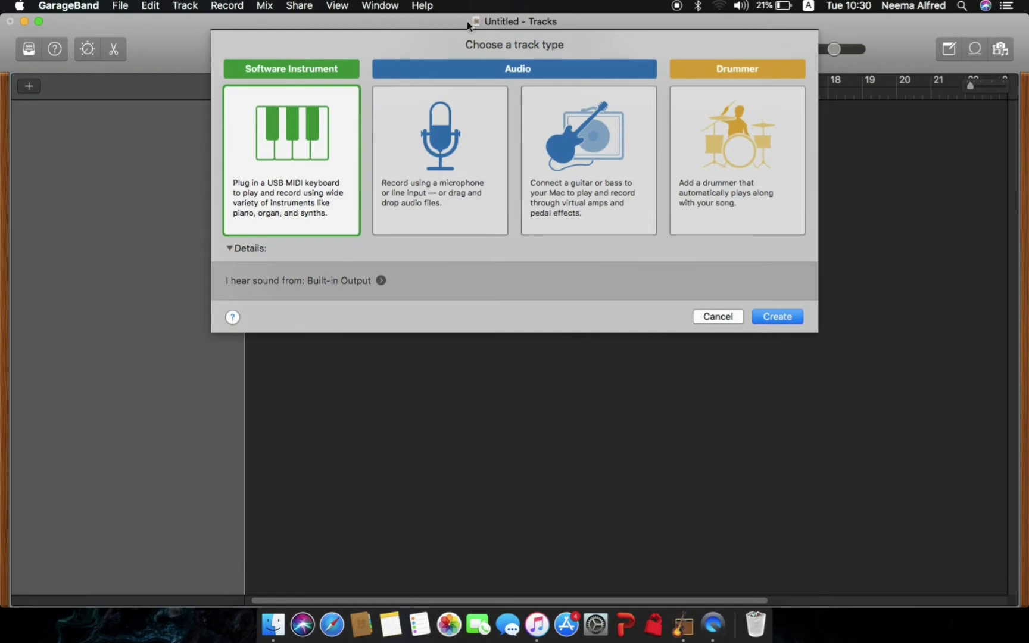
{"action": "left_click", "coordinate": [437, 154]}
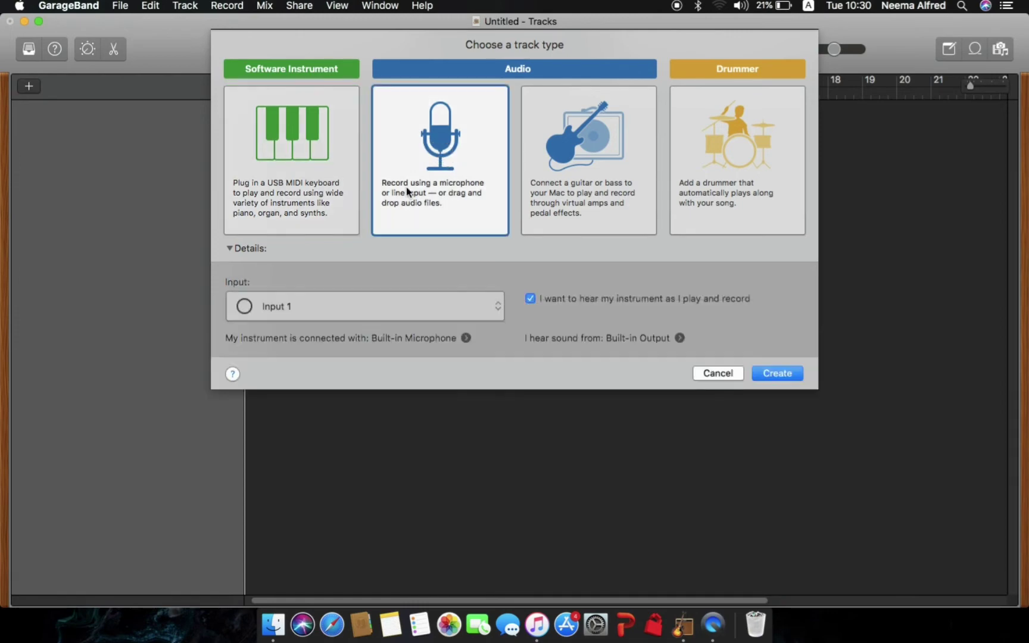
{"action": "left_click", "coordinate": [766, 375]}
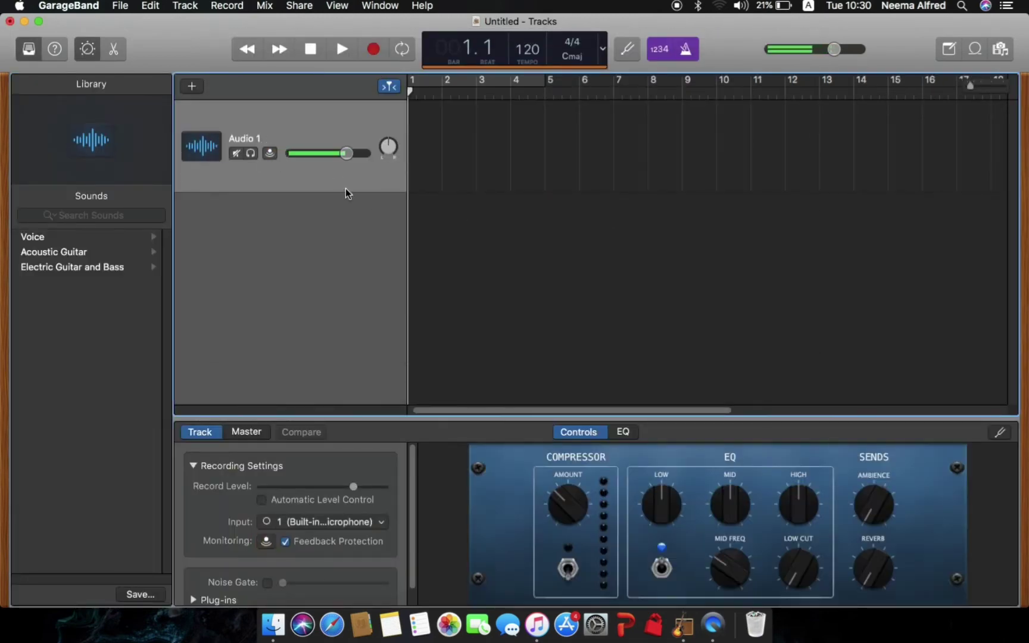
{"action": "left_click_drag", "start_coordinate": [345, 153], "coordinate": [313, 132]}
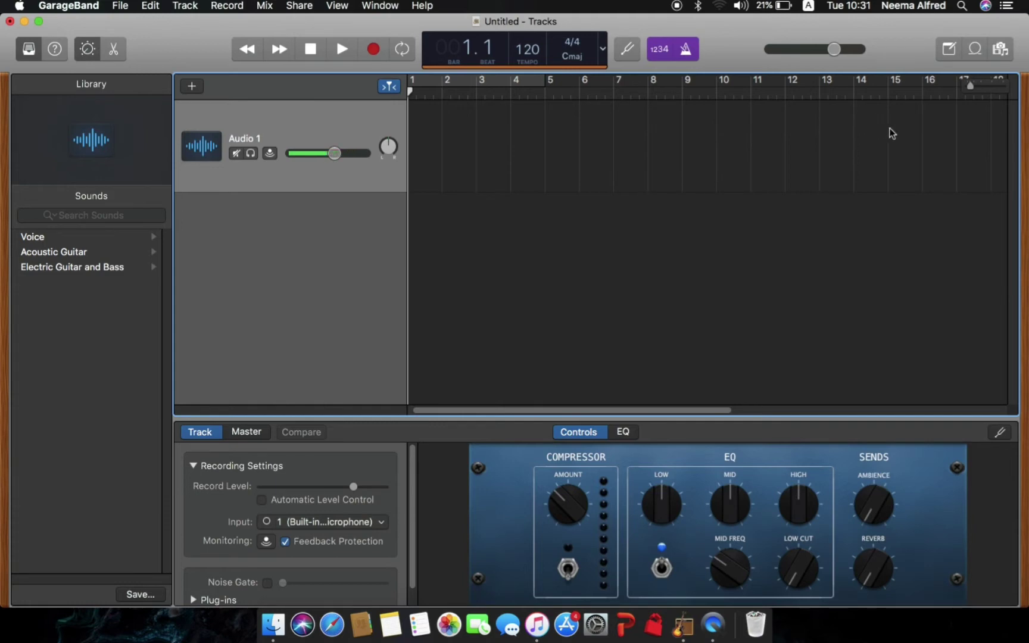
Search the iTunes music for "hol" and place the 3:28 Loleatta Holloway Love Sensation acapella on the track, starting at bar 1.
{"action": "left_click", "coordinate": [997, 52]}
{"action": "scroll", "coordinate": [774, 515], "scroll_direction": "down", "scroll_amount": 5}
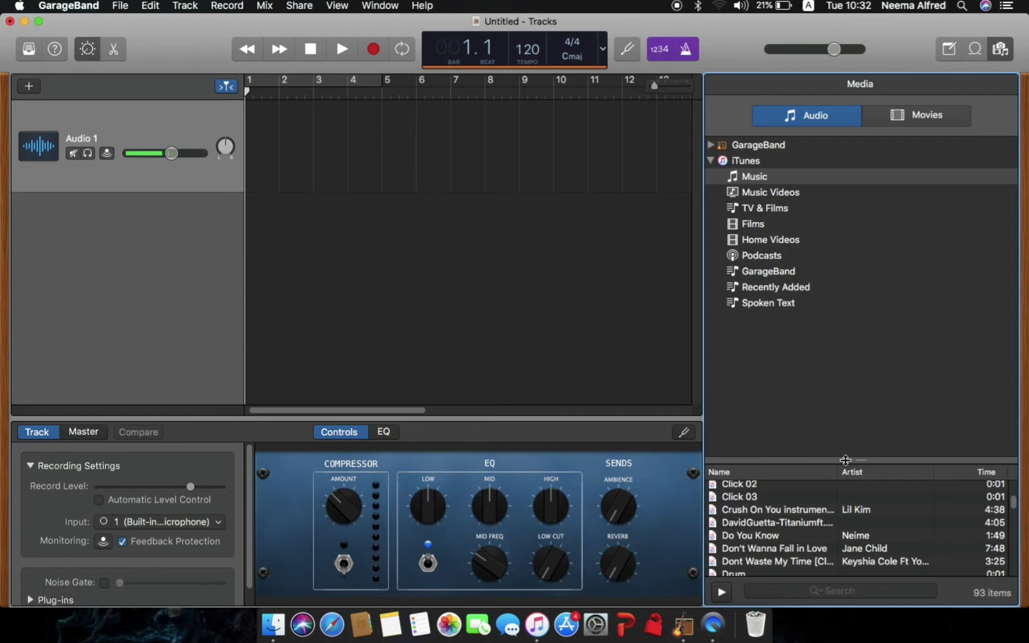
{"action": "left_click", "coordinate": [795, 591]}
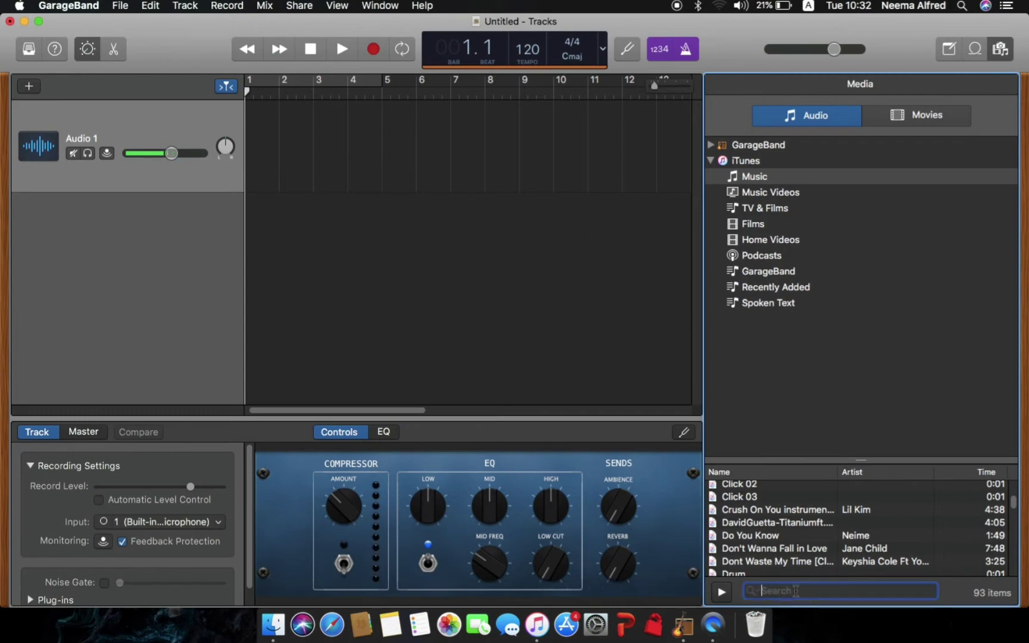
{"action": "type", "text": "hol"}
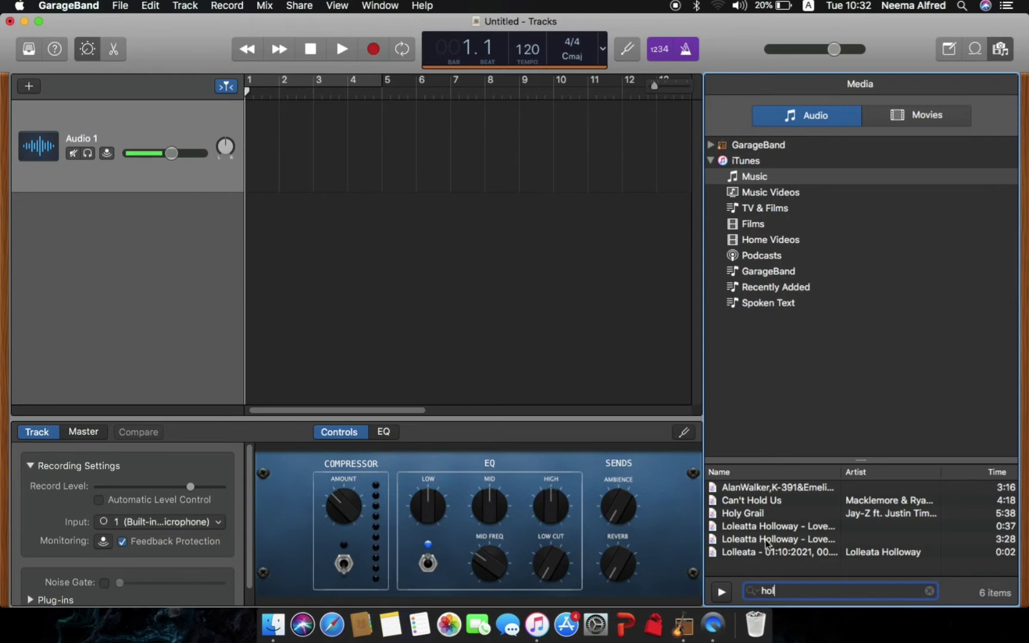
{"action": "left_click_drag", "start_coordinate": [760, 542], "coordinate": [258, 131]}
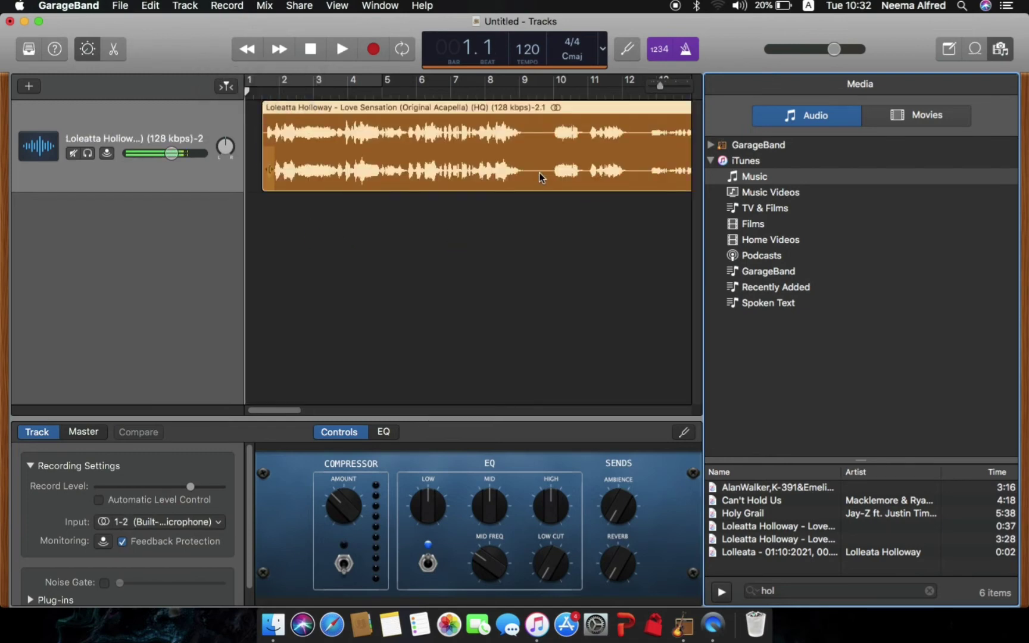
{"action": "mouse_move", "coordinate": [553, 151]}
{"action": "left_mouse_down"}
{"action": "mouse_move", "coordinate": [515, 143]}
{"action": "mouse_move", "coordinate": [536, 153]}
{"action": "left_mouse_up"}
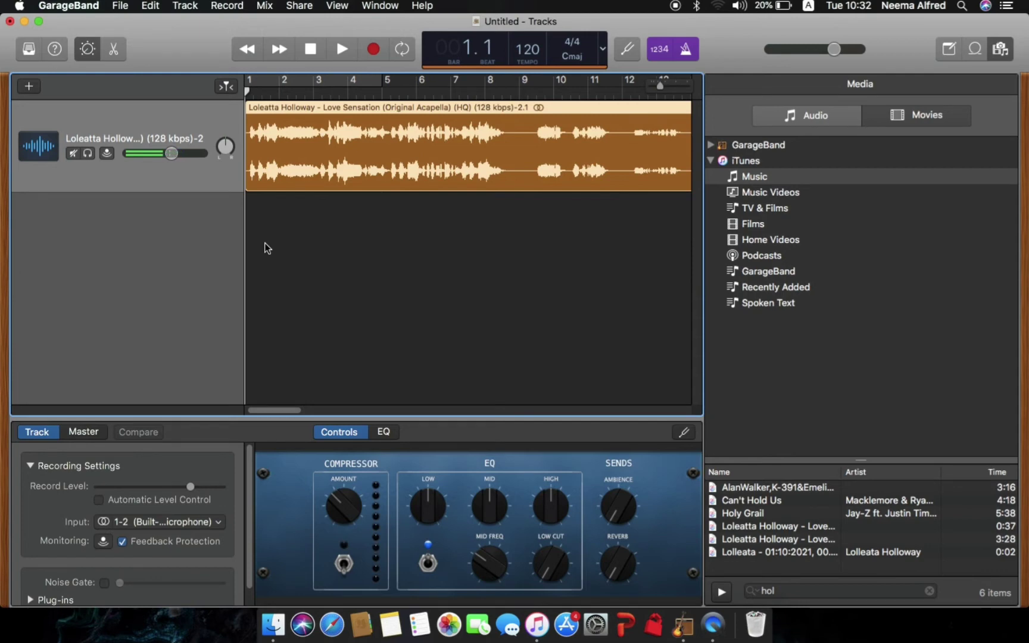
Turn off the metronome and play the acapella through to about bar 10.
{"action": "key", "text": "space"}
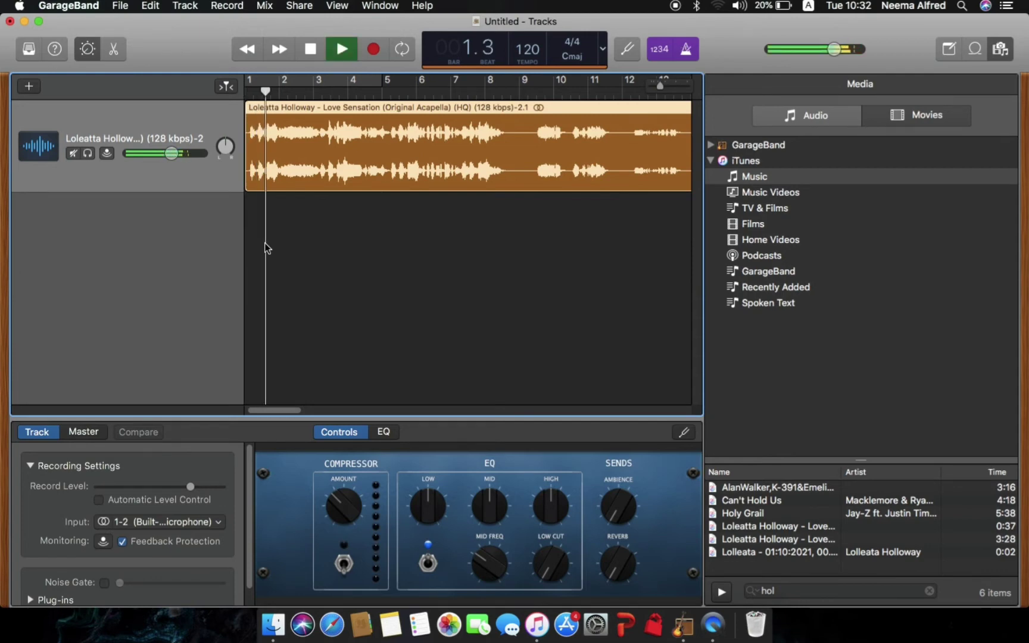
{"action": "key", "text": "space"}
{"action": "left_click", "coordinate": [691, 53]}
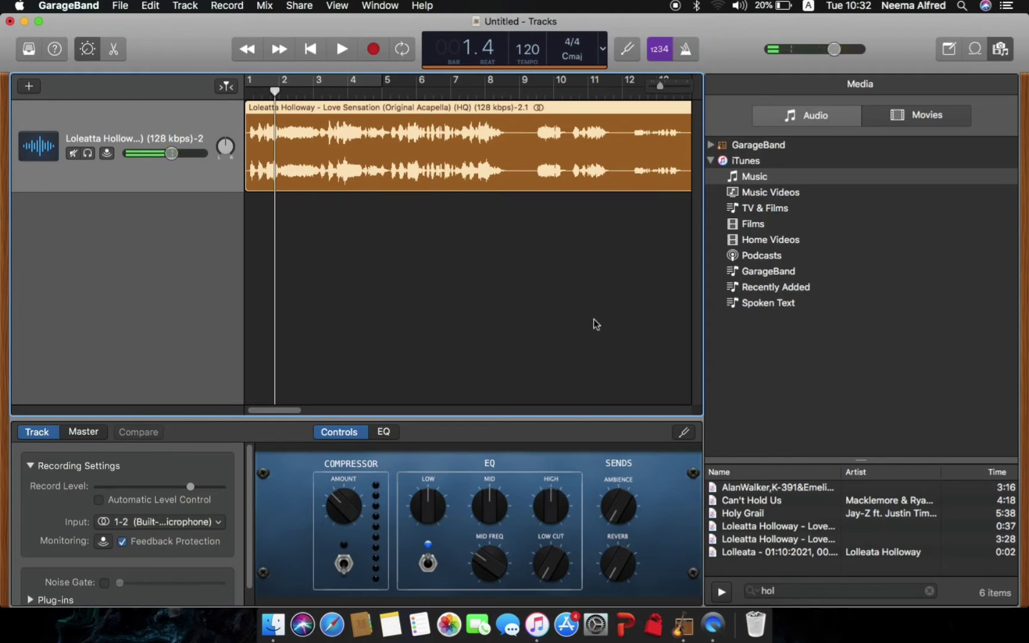
{"action": "key", "text": "space"}
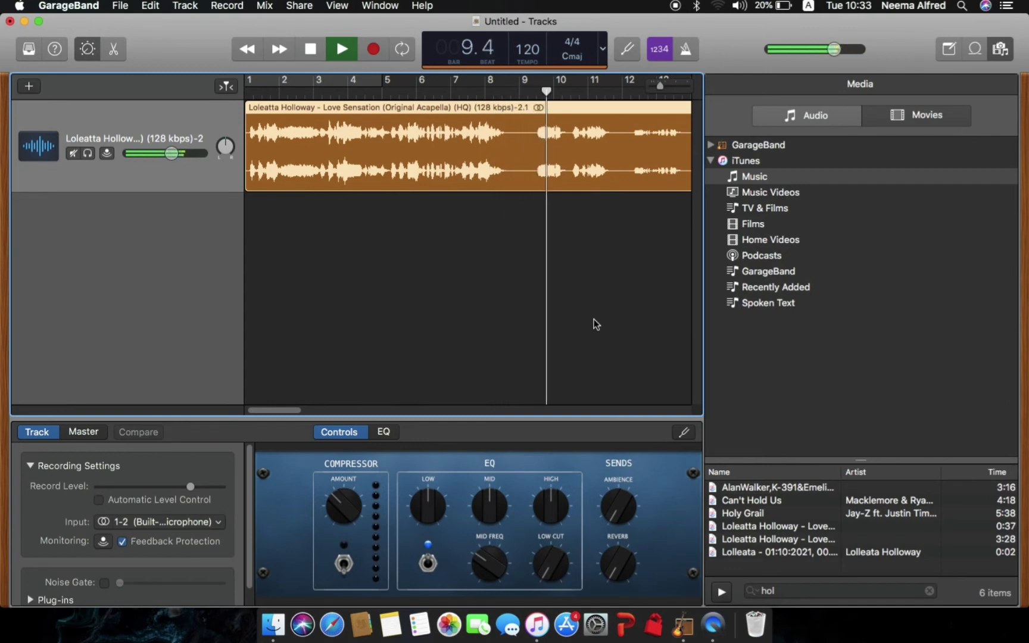
{"action": "key", "text": "space"}
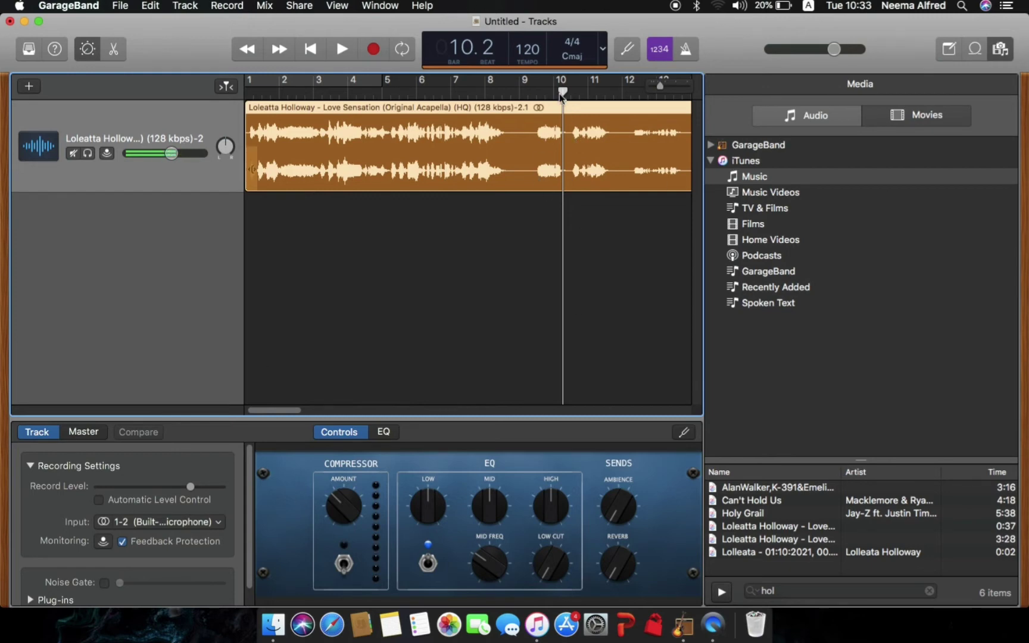
Place the playhead at bar 9 and set the cycle range from bar 9 to bar 10 beat 3.
{"action": "left_click_drag", "start_coordinate": [563, 89], "coordinate": [519, 90]}
{"action": "left_click_drag", "start_coordinate": [265, 86], "coordinate": [350, 90]}
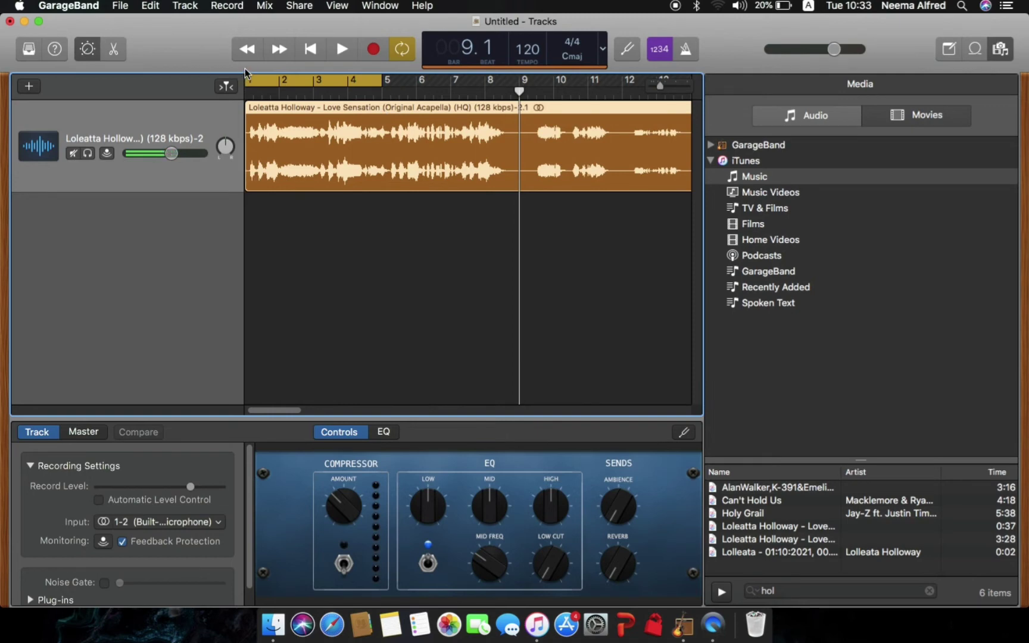
{"action": "left_click_drag", "start_coordinate": [262, 81], "coordinate": [531, 81]}
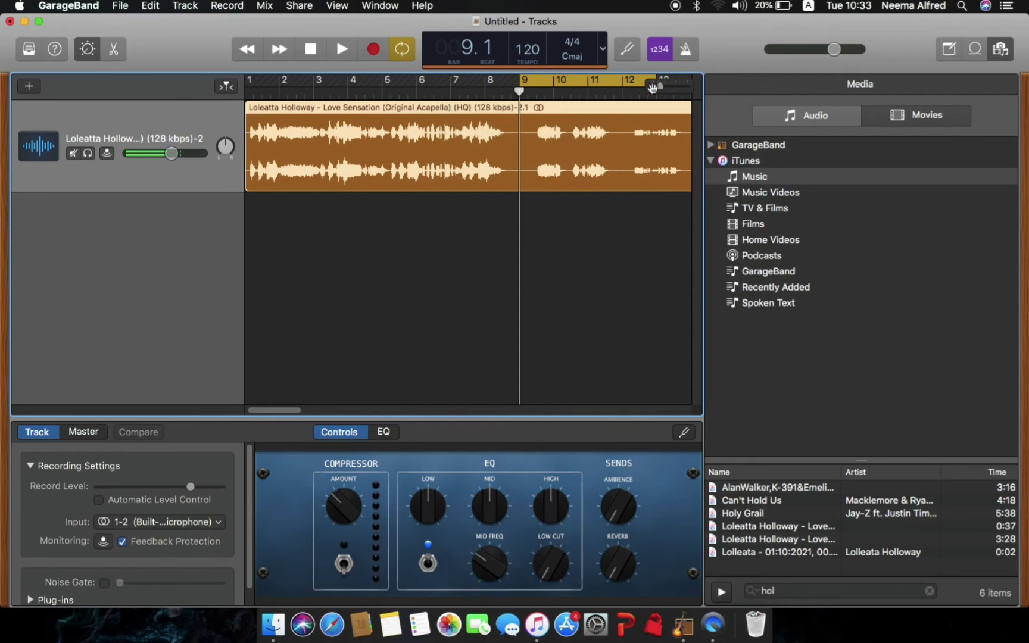
{"action": "left_click_drag", "start_coordinate": [657, 77], "coordinate": [571, 92]}
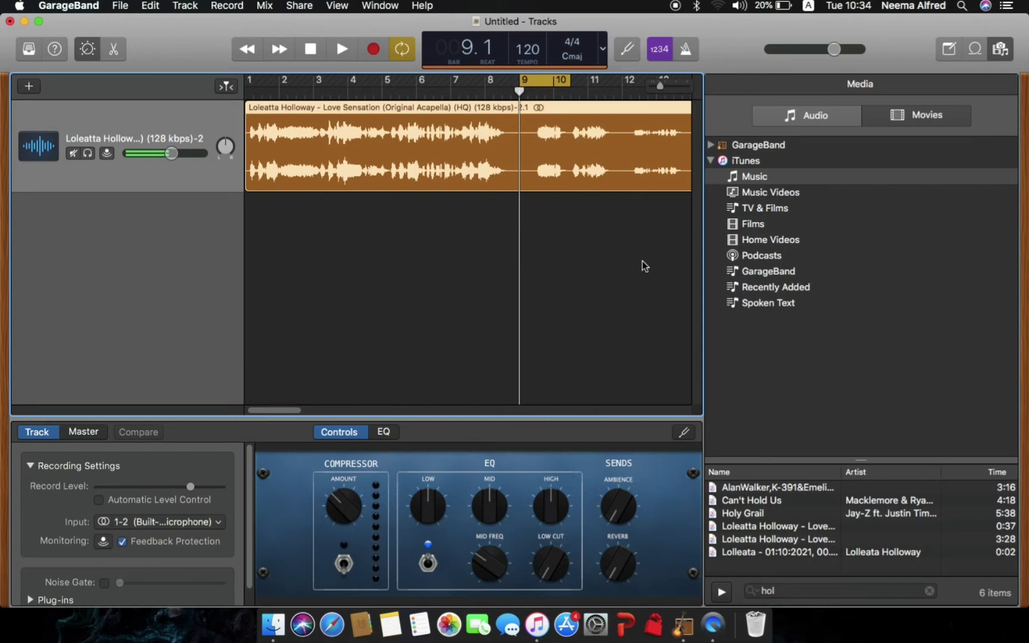
Split the acapella region at bar 9 and at bar 10 beat 3 to isolate the vocal phrase.
{"action": "left_click", "coordinate": [153, 6]}
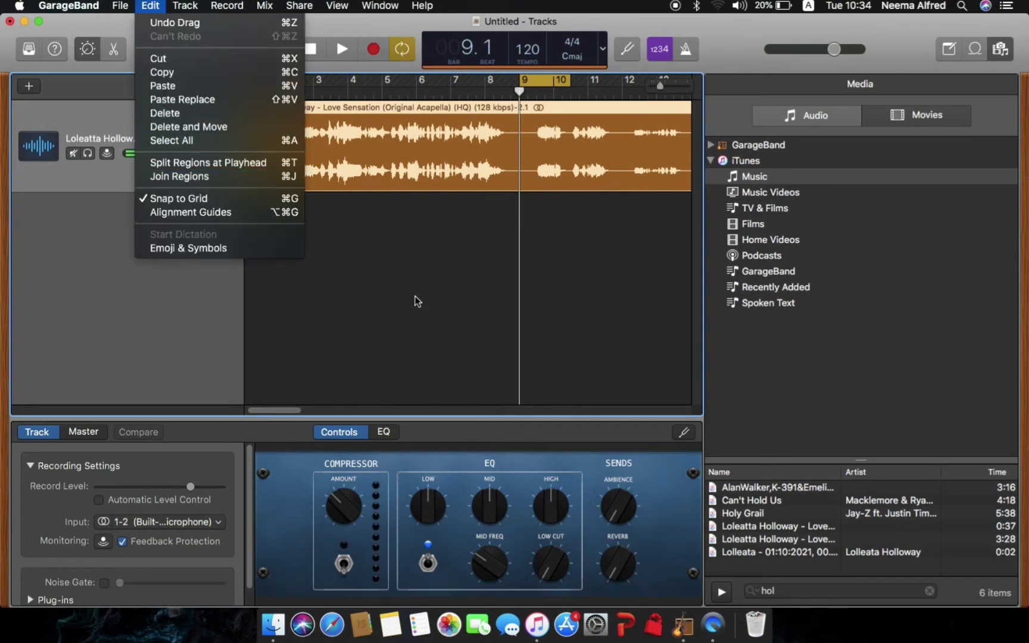
{"action": "left_click", "coordinate": [513, 260]}
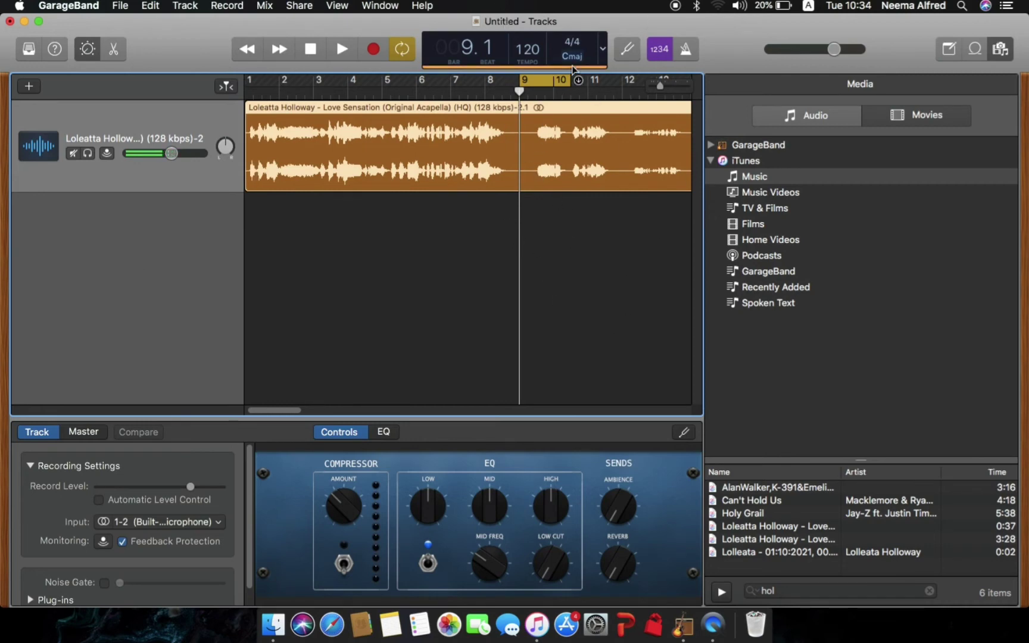
{"action": "key", "text": "super+t"}
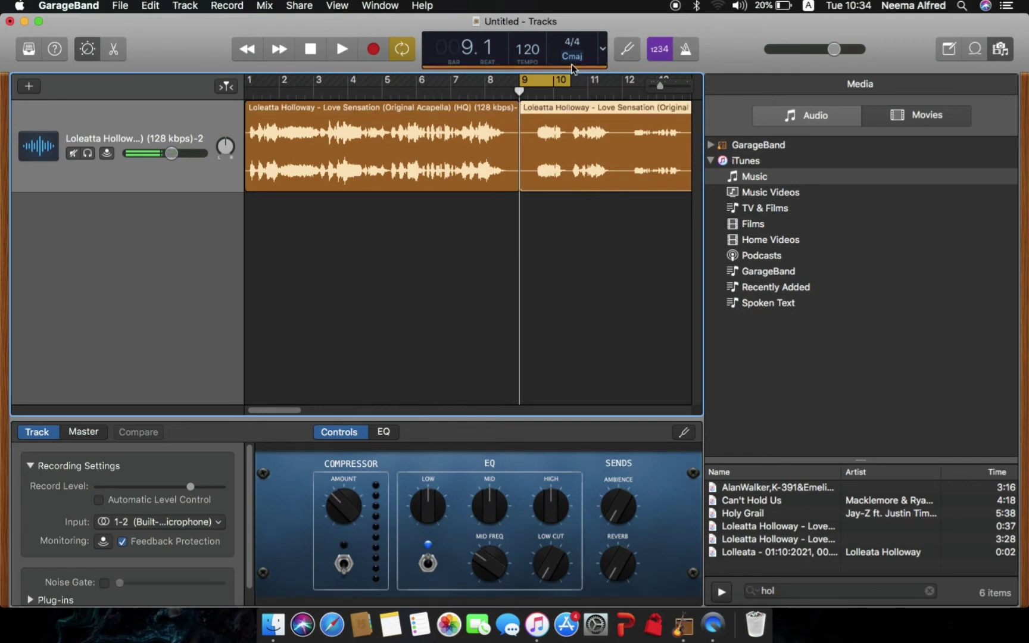
{"action": "left_click_drag", "start_coordinate": [517, 91], "coordinate": [571, 92]}
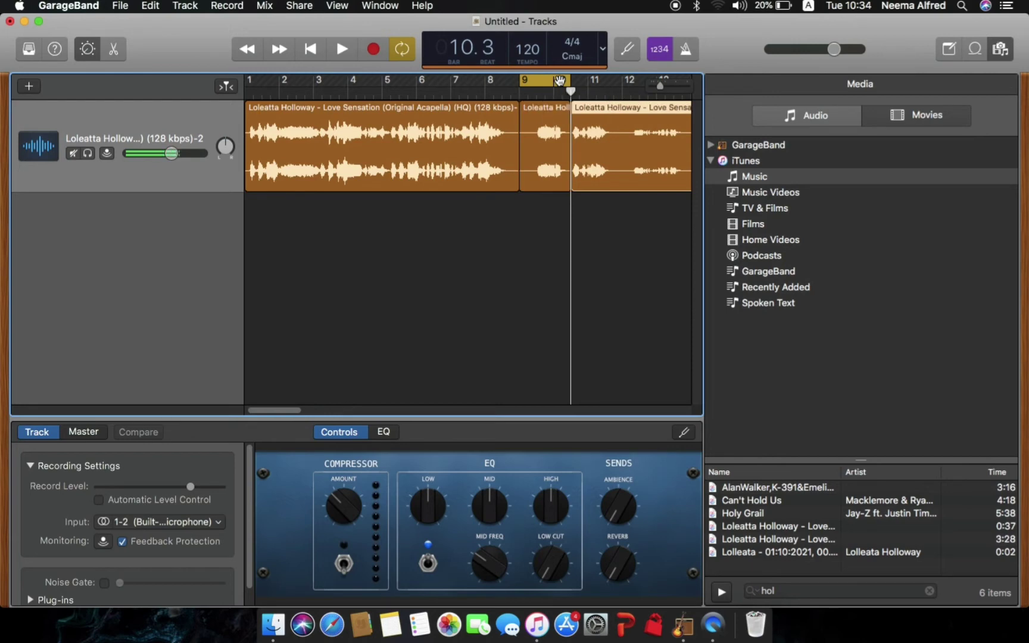
{"action": "key", "text": "super+t"}
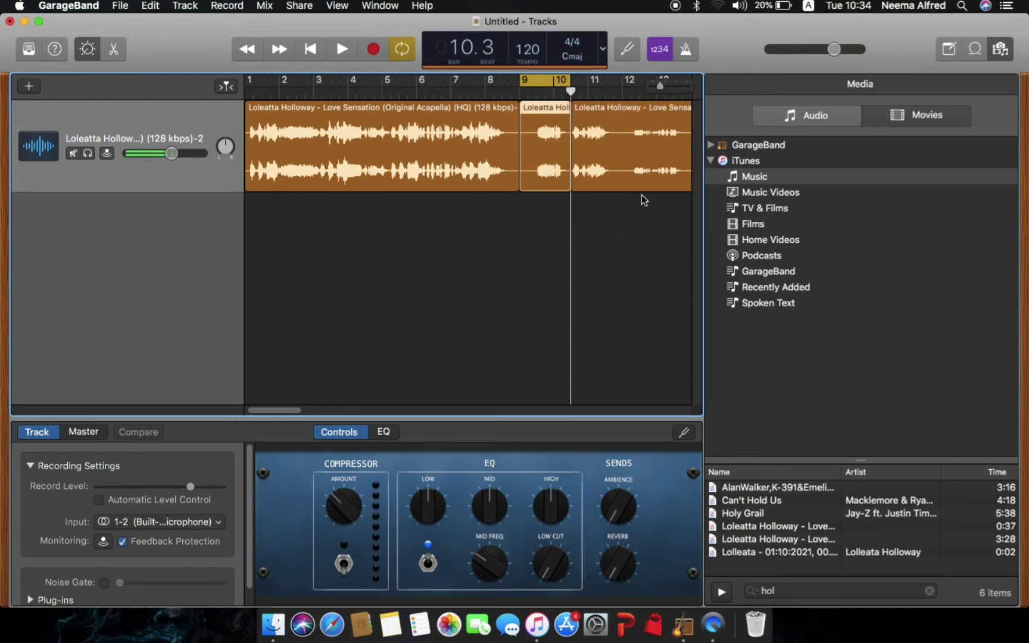
Delete the acapella regions before and after the isolated vocal phrase.
{"action": "left_click", "coordinate": [140, 7]}
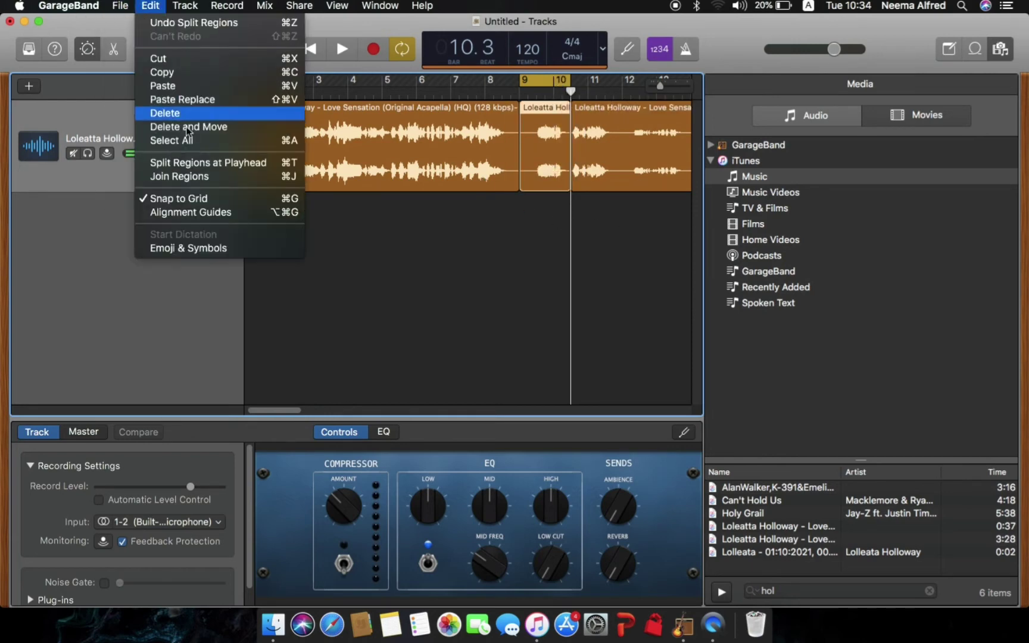
{"action": "left_click", "coordinate": [466, 340]}
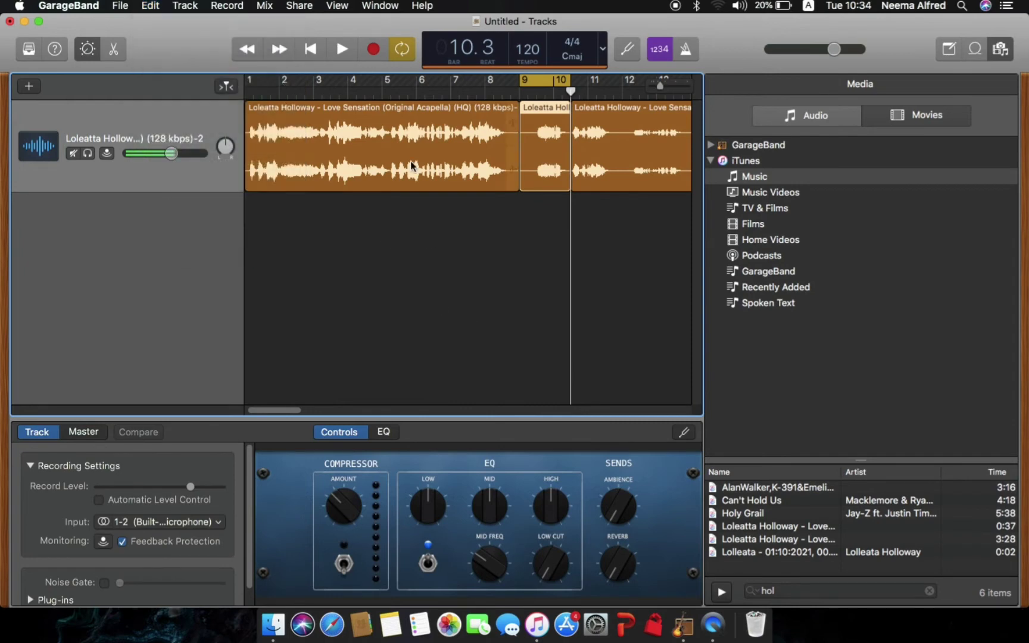
{"action": "left_click", "coordinate": [410, 166]}
{"action": "key", "text": "BackSpace"}
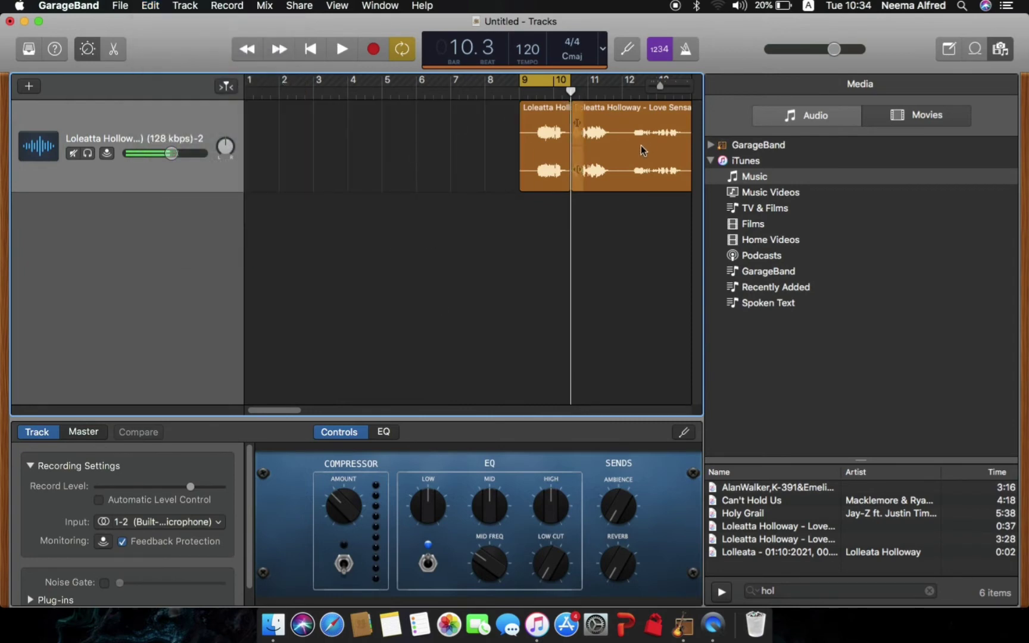
{"action": "left_click", "coordinate": [635, 157]}
{"action": "key", "text": "BackSpace"}
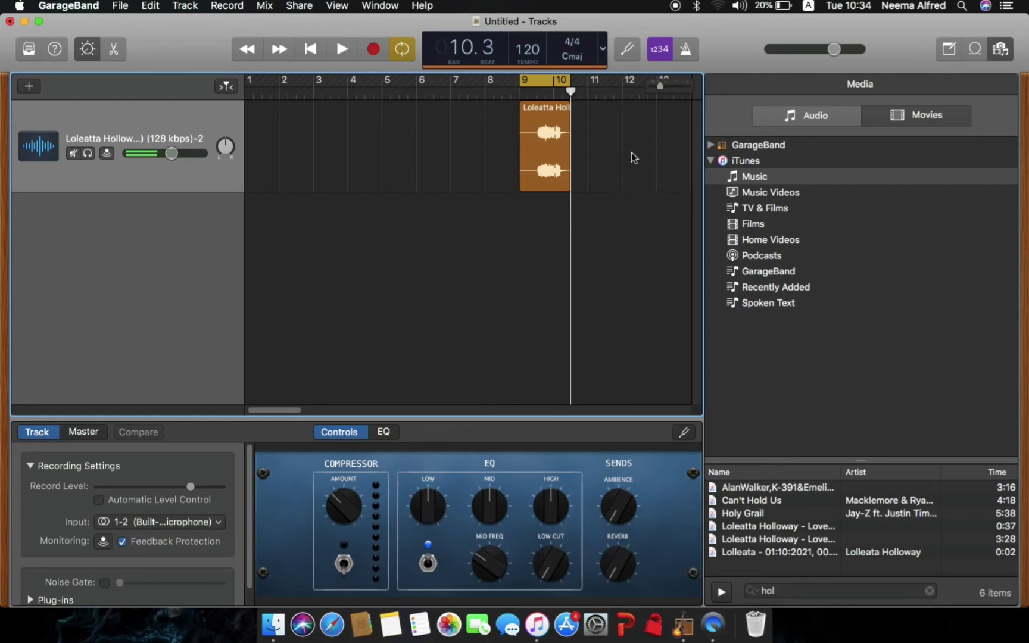
Move the isolated vocal clip and the cycle range to bar 1, and play the clip.
{"action": "left_click_drag", "start_coordinate": [539, 182], "coordinate": [271, 153]}
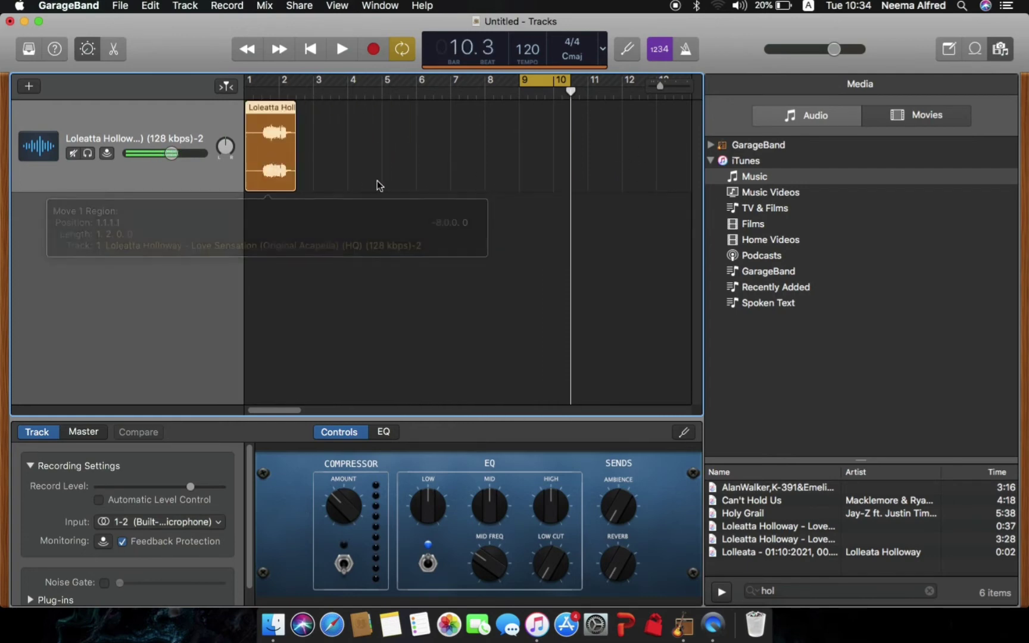
{"action": "left_click_drag", "start_coordinate": [543, 80], "coordinate": [271, 80]}
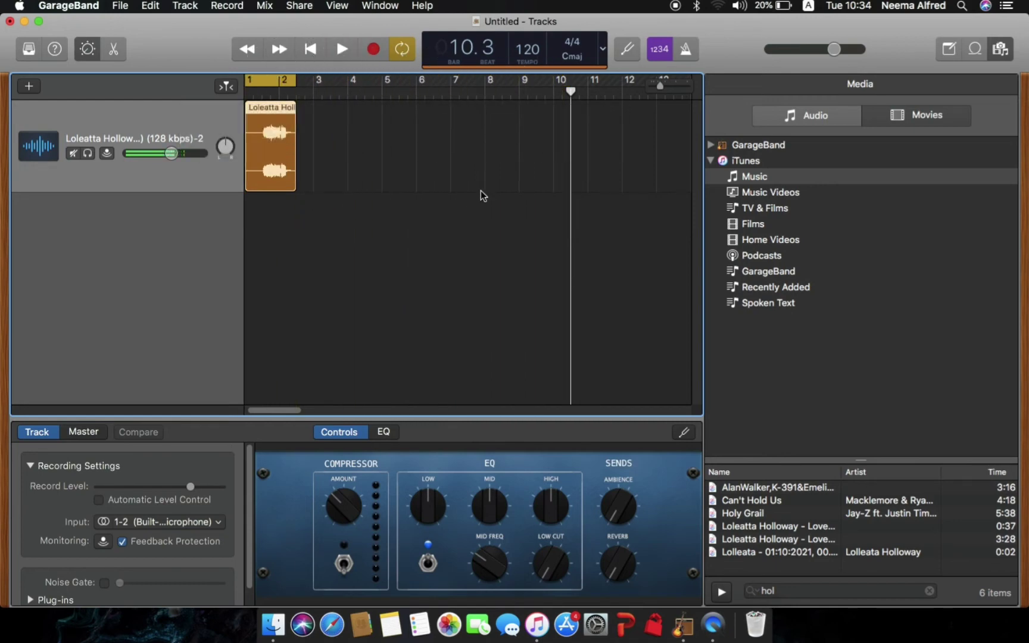
{"action": "key", "text": "space"}
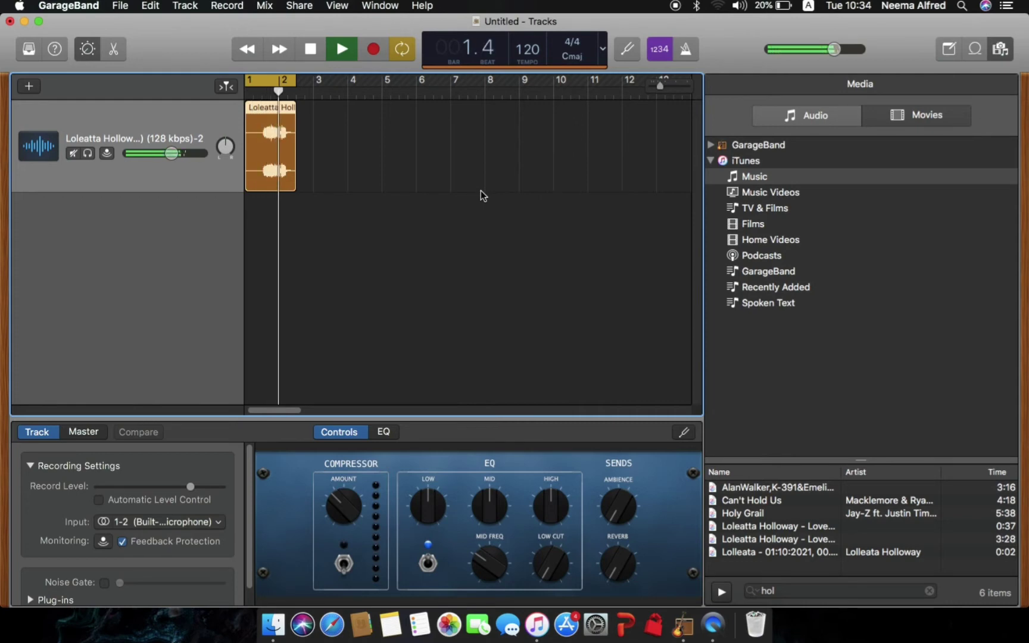
{"action": "key", "text": "space"}
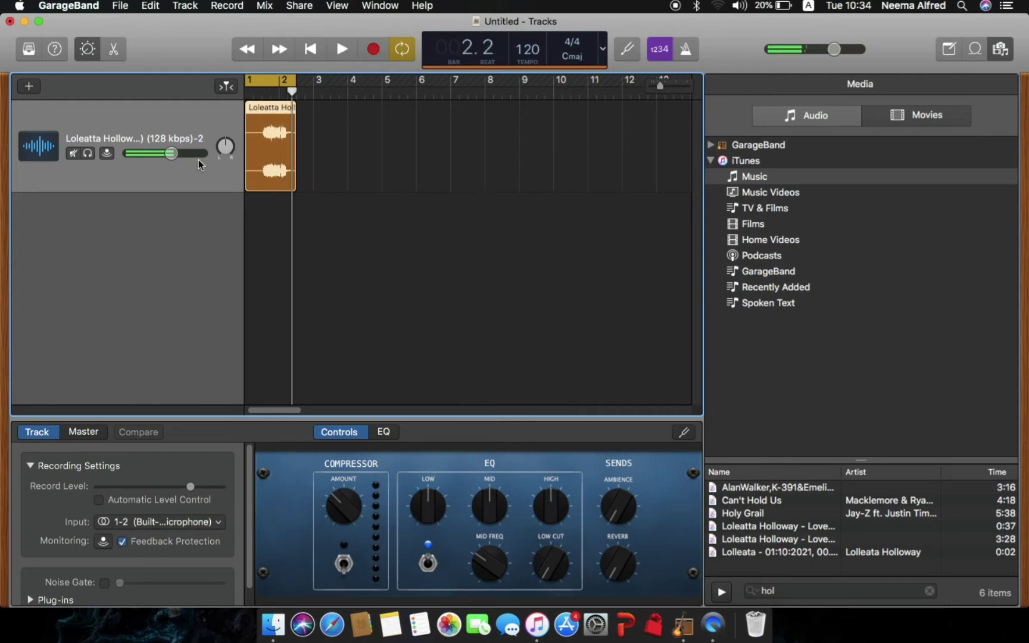
Trim the silence before the vocal, start the clip at bar 1, set the cycle range to one bar, and play it.
{"action": "double_click", "coordinate": [265, 187]}
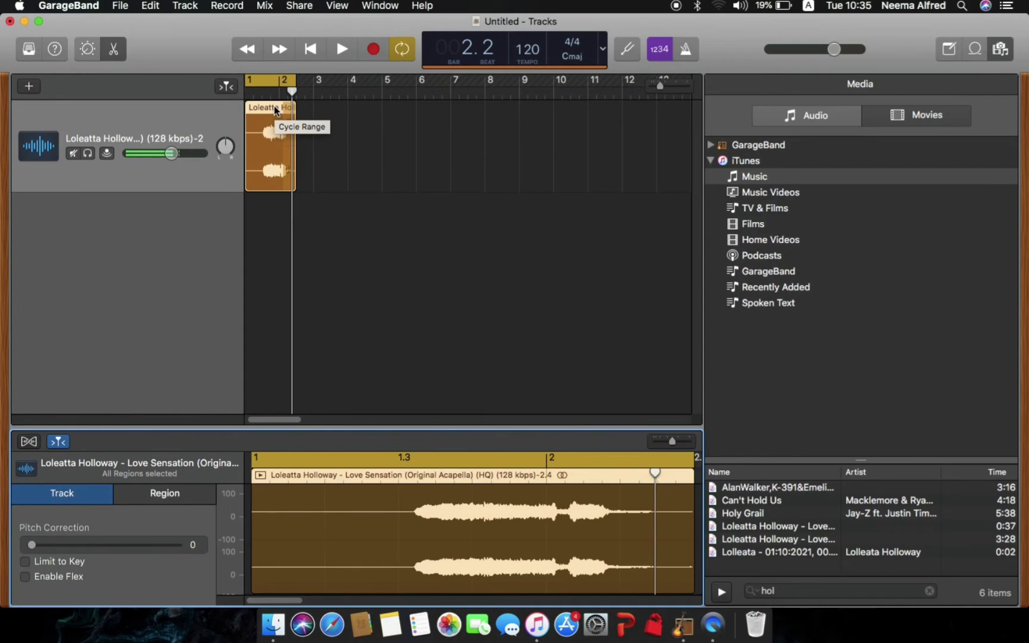
{"action": "mouse_move", "coordinate": [253, 185]}
{"action": "left_mouse_down"}
{"action": "mouse_move", "coordinate": [277, 189]}
{"action": "mouse_move", "coordinate": [266, 168]}
{"action": "left_mouse_up"}
{"action": "left_click_drag", "start_coordinate": [301, 78], "coordinate": [285, 69]}
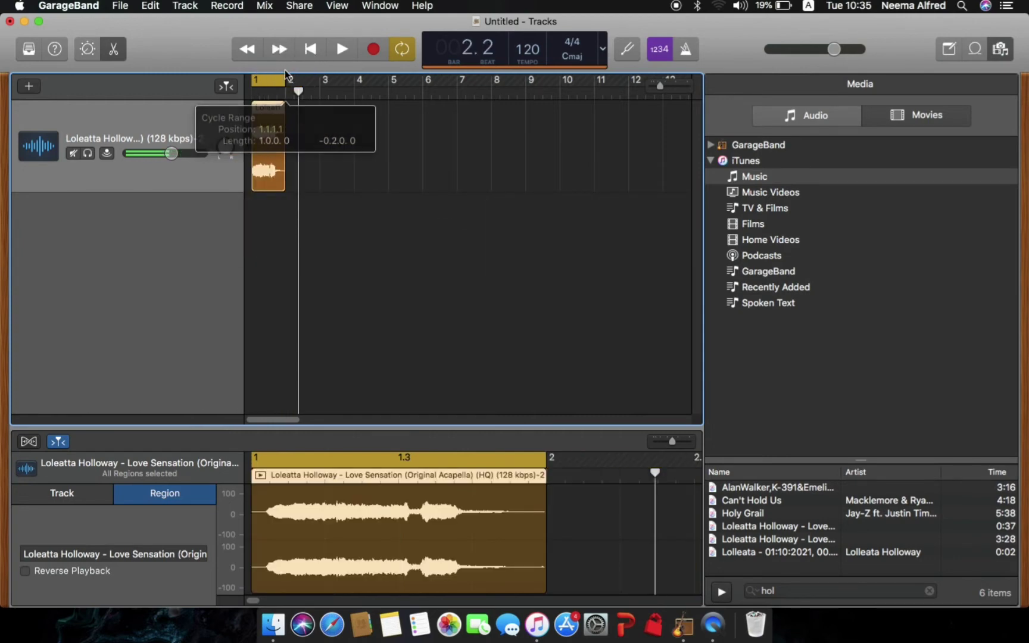
{"action": "key", "text": "space"}
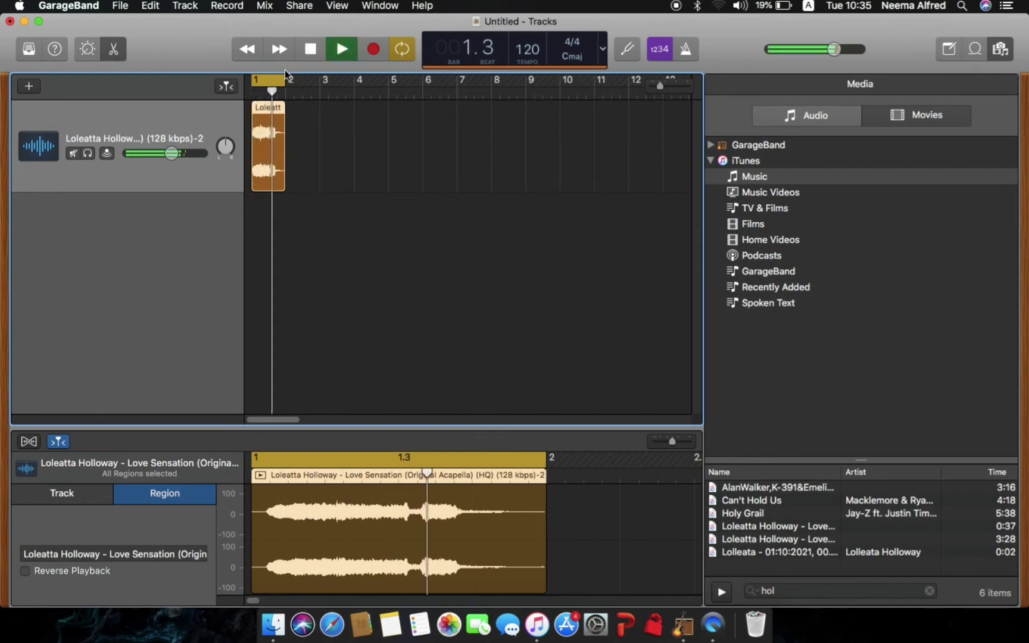
{"action": "key", "text": "space"}
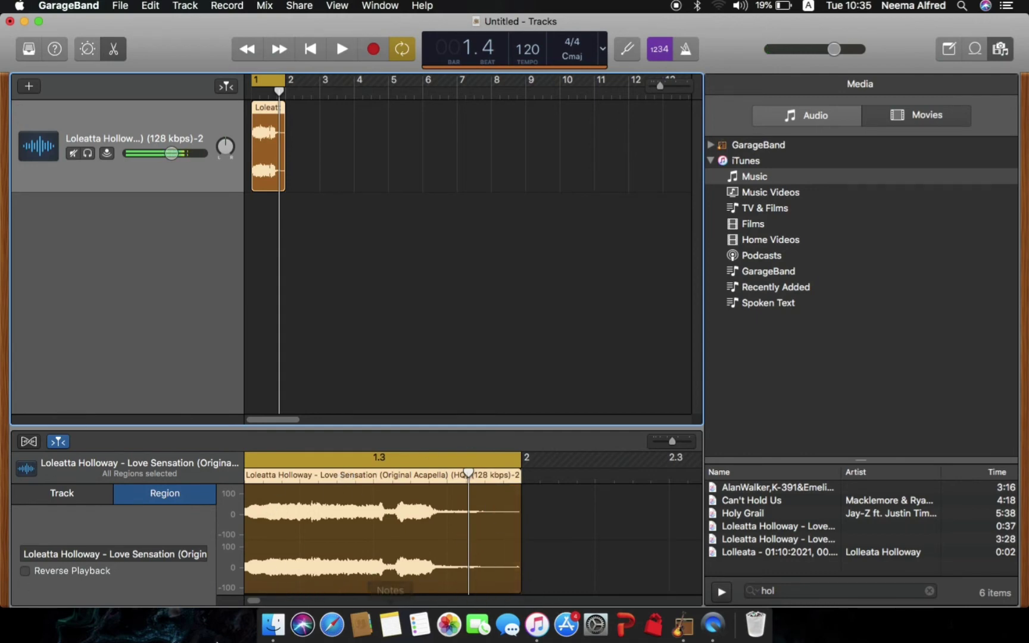
Trim the quiet tail and the short gap at the start of the vocal clip, and move the clip back to bar 1.
{"action": "left_click_drag", "start_coordinate": [256, 598], "coordinate": [248, 597]}
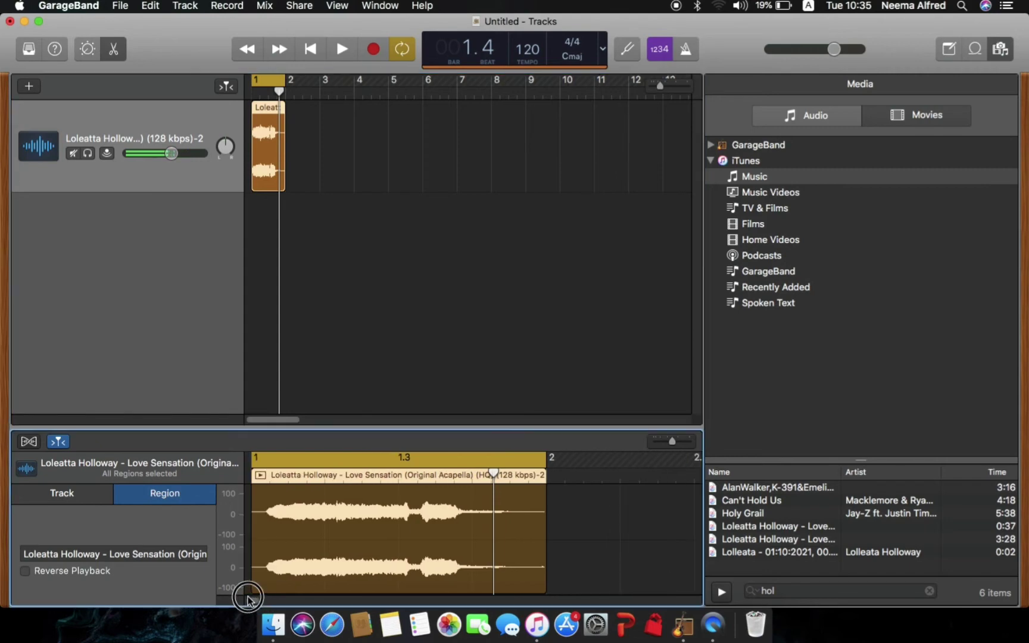
{"action": "left_click_drag", "start_coordinate": [544, 579], "coordinate": [468, 569]}
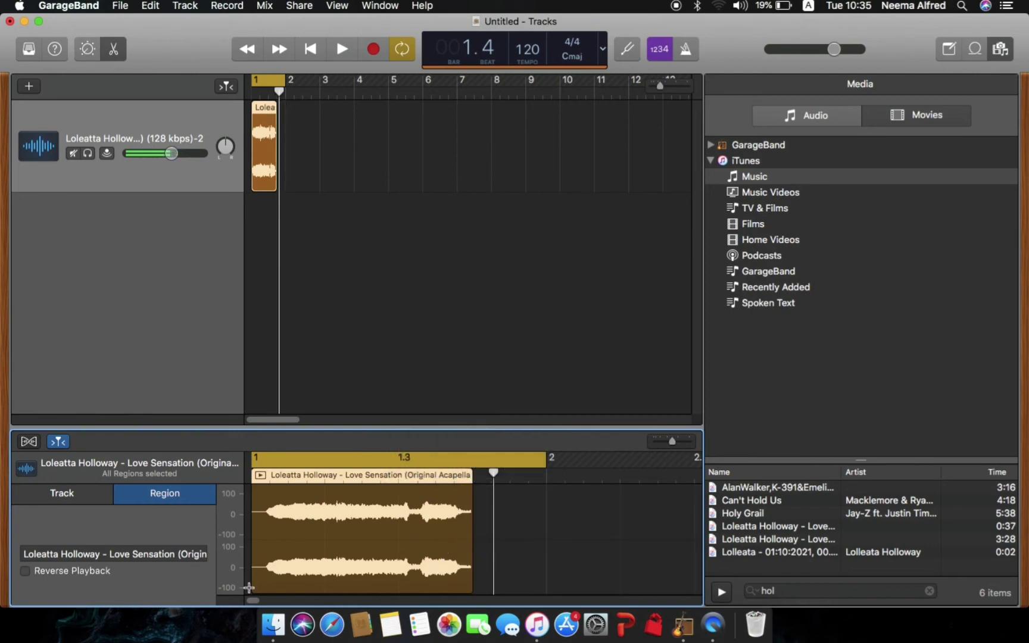
{"action": "left_click_drag", "start_coordinate": [253, 577], "coordinate": [264, 575]}
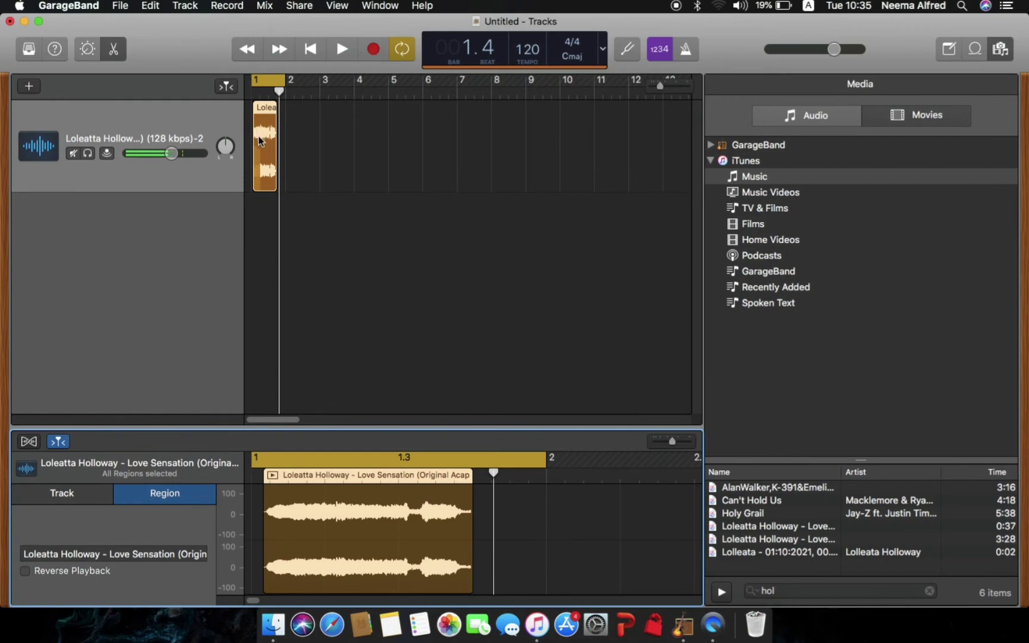
{"action": "left_click_drag", "start_coordinate": [260, 154], "coordinate": [258, 155]}
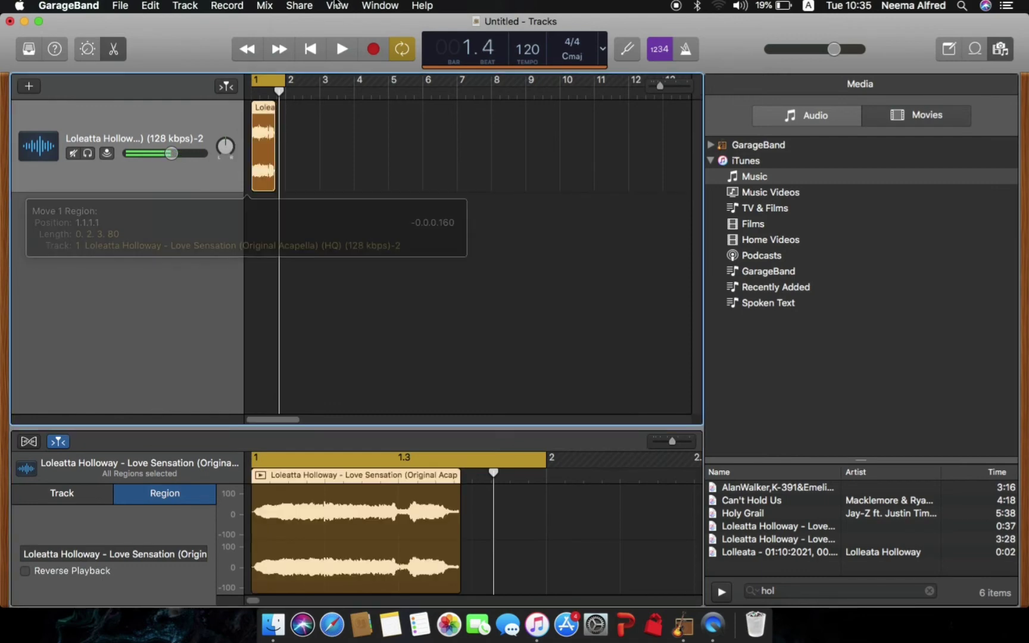
Shorten the cycle range to end at beat 4 of bar 1 and play the trimmed clip.
{"action": "left_click_drag", "start_coordinate": [285, 79], "coordinate": [273, 77]}
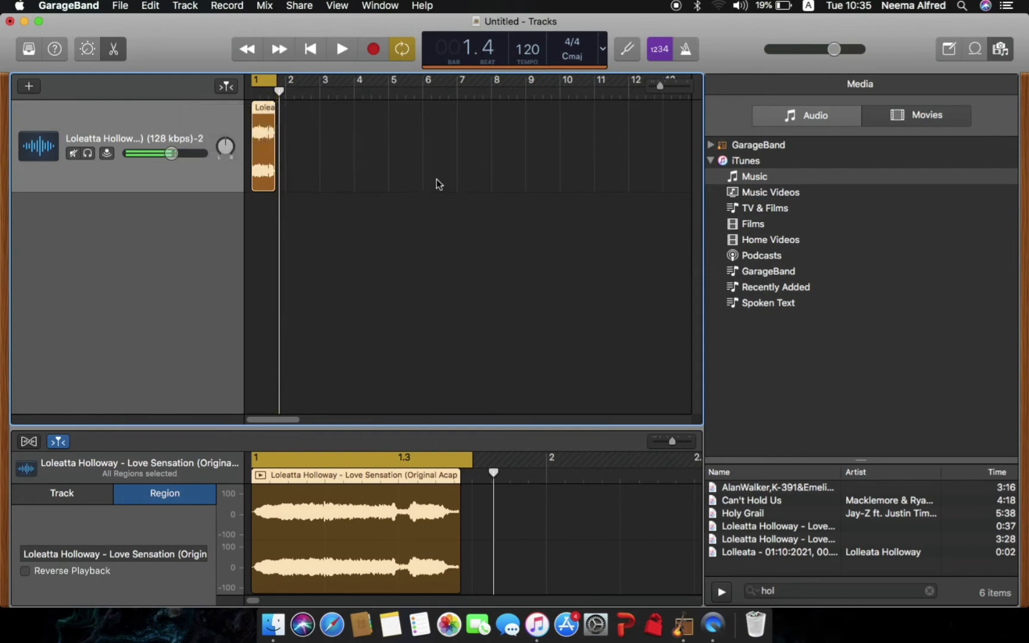
{"action": "key", "text": "space"}
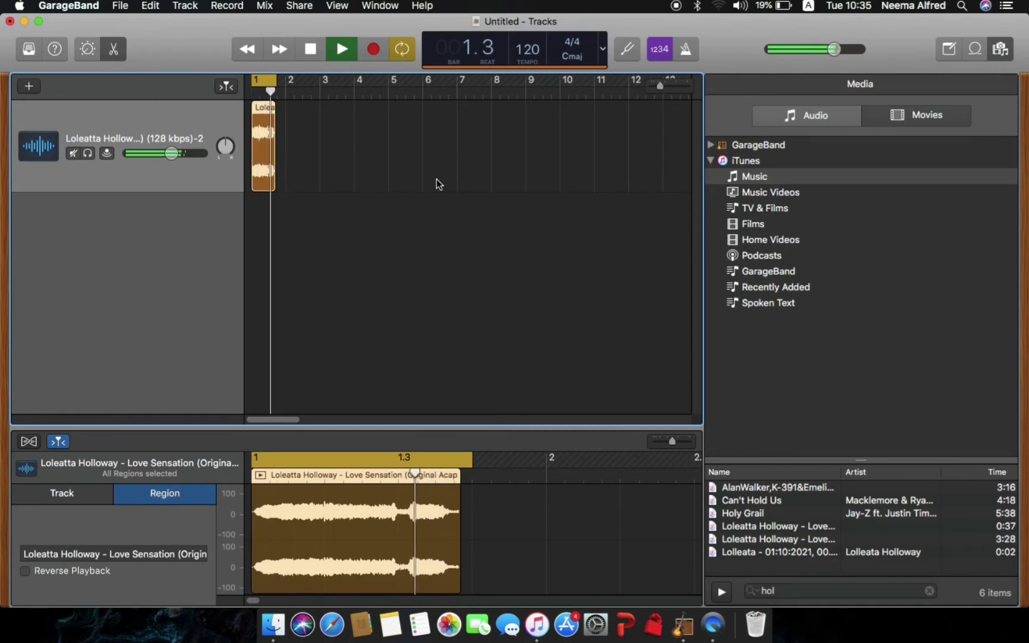
{"action": "key", "text": "space"}
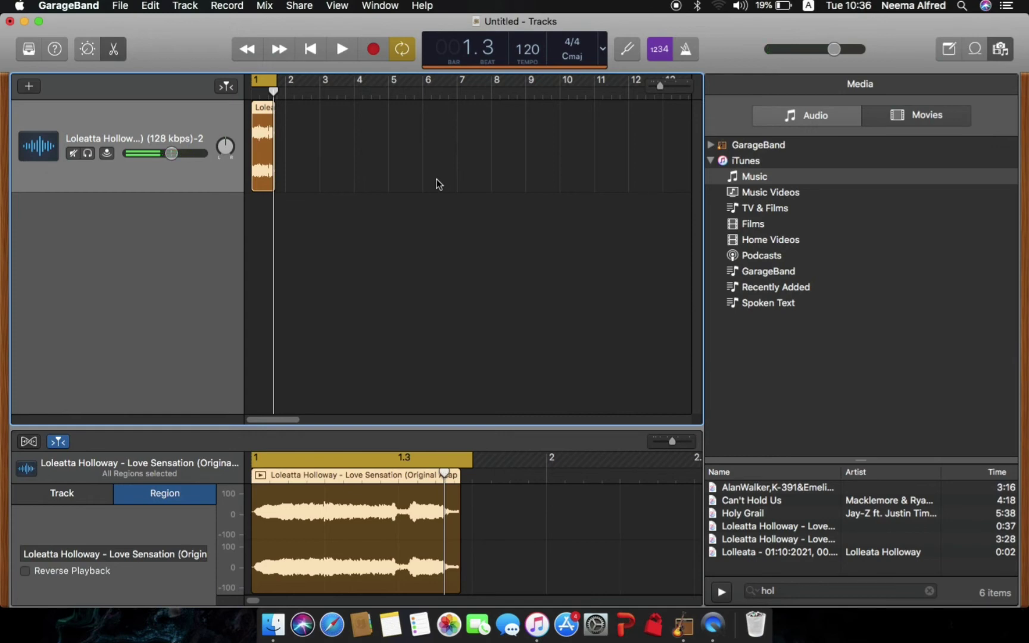
{"action": "key", "text": "space"}
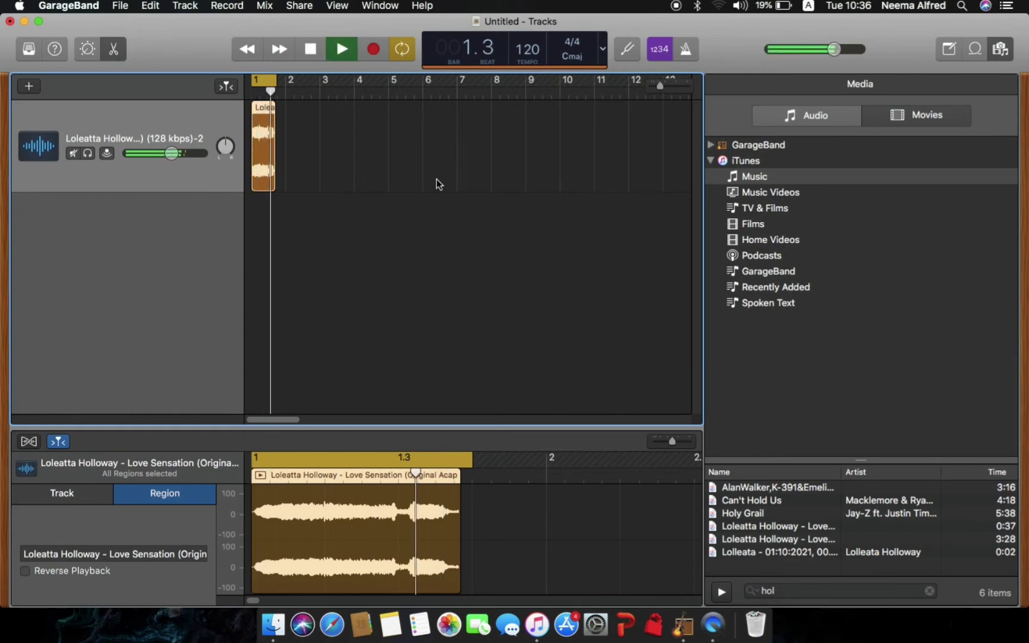
{"action": "key", "text": "space"}
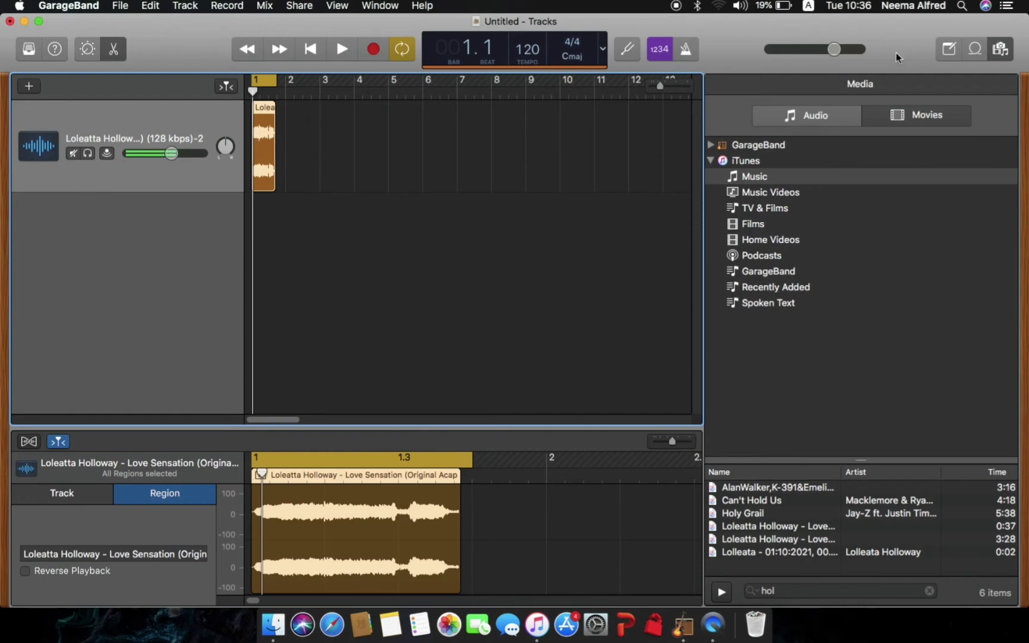
Show the sound library and the vocal track's Smart Controls, and raise its Reverb send.
{"action": "left_click", "coordinate": [27, 47]}
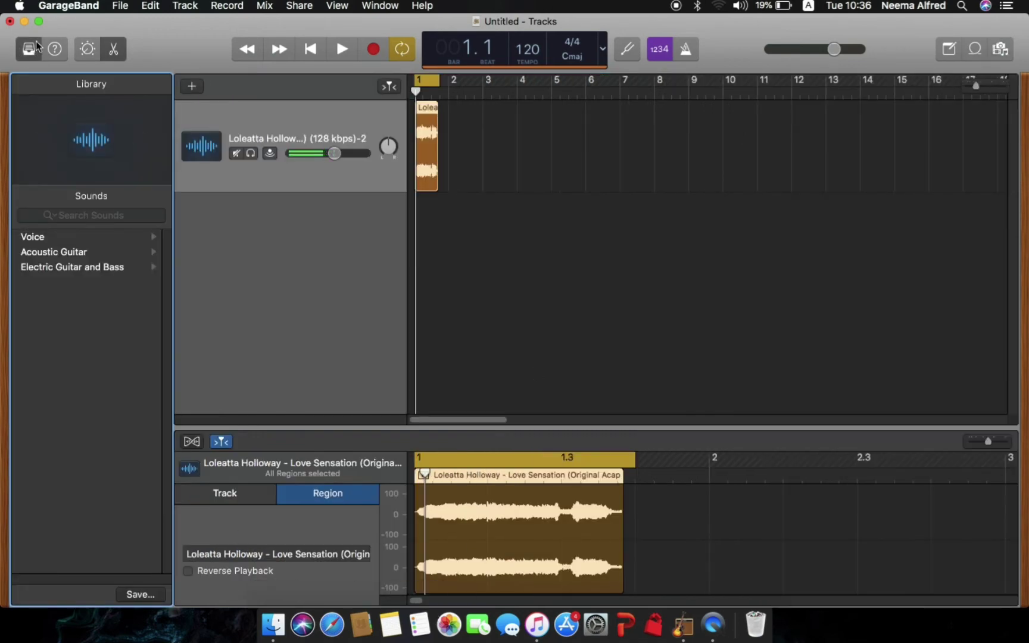
{"action": "left_click", "coordinate": [87, 48]}
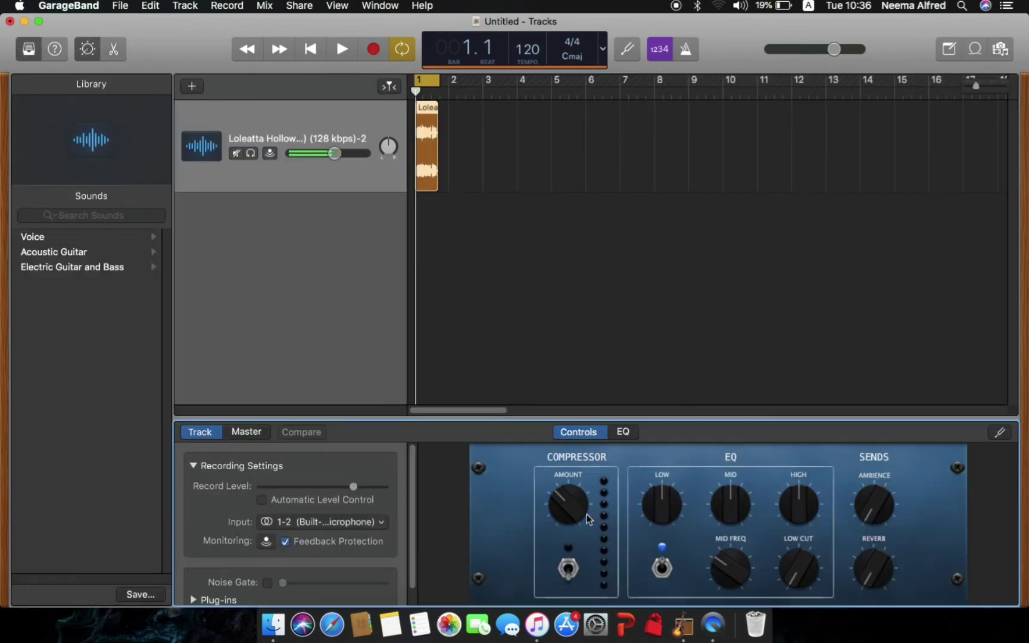
{"action": "left_click_drag", "start_coordinate": [873, 565], "coordinate": [873, 564]}
{"action": "key", "text": "b"}
{"action": "key", "text": "b"}
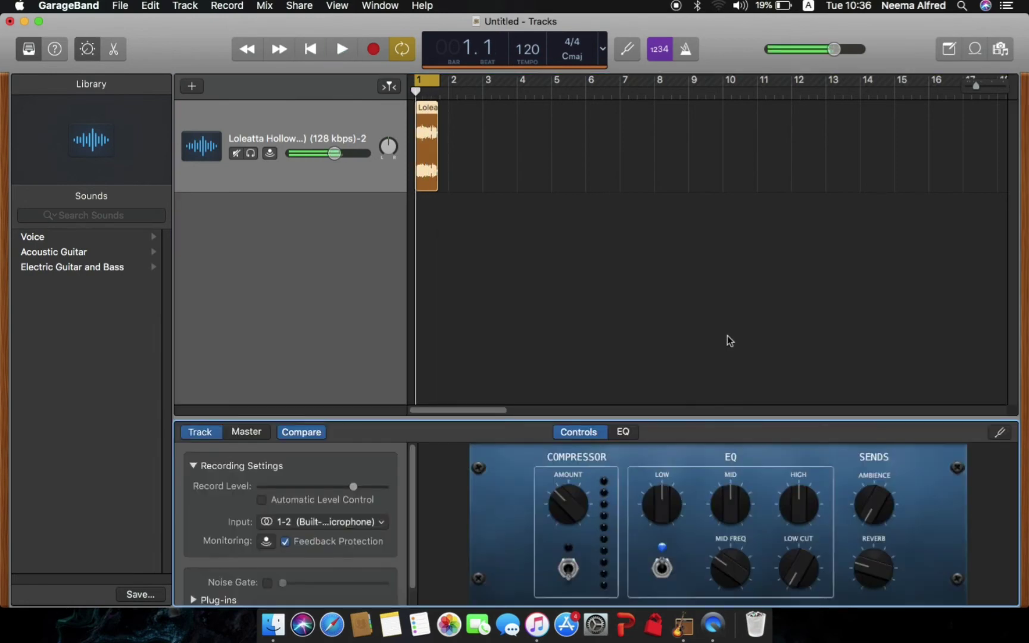
{"action": "key", "text": "b"}
{"action": "key", "text": "b"}
{"action": "key", "text": "b"}
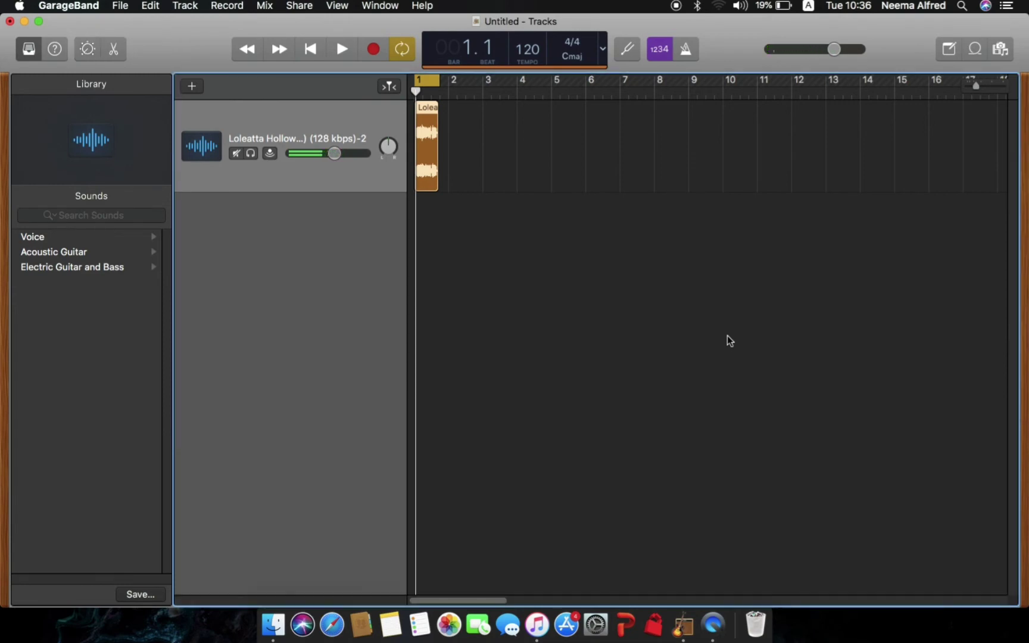
{"action": "key", "text": "b"}
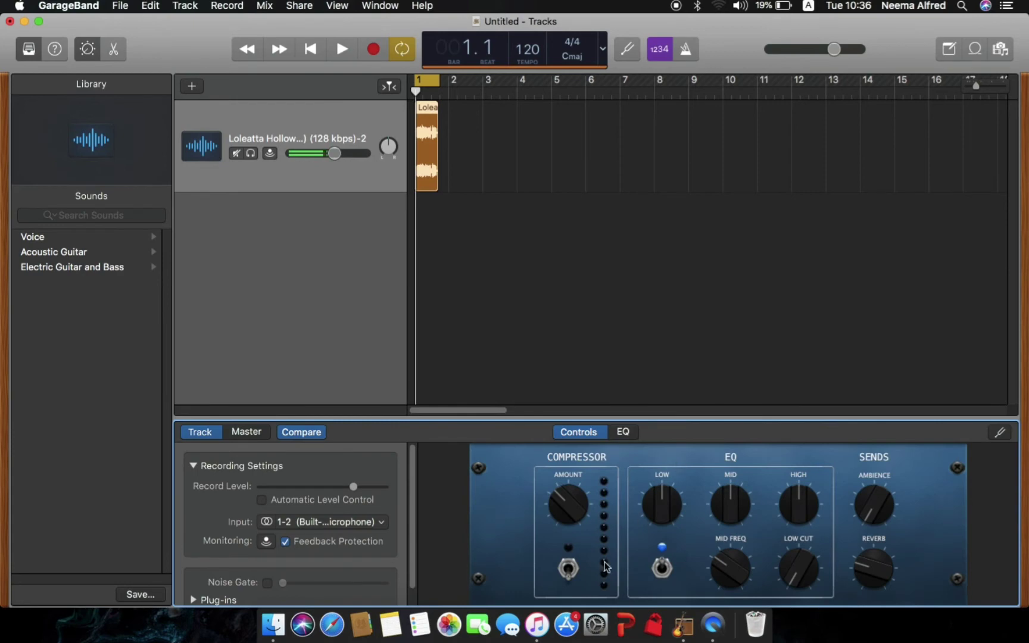
Turn on the vocal track's compressor, play the clip, and raise the track volume to about -0.5 dB.
{"action": "left_click", "coordinate": [569, 568]}
{"action": "key", "text": "space"}
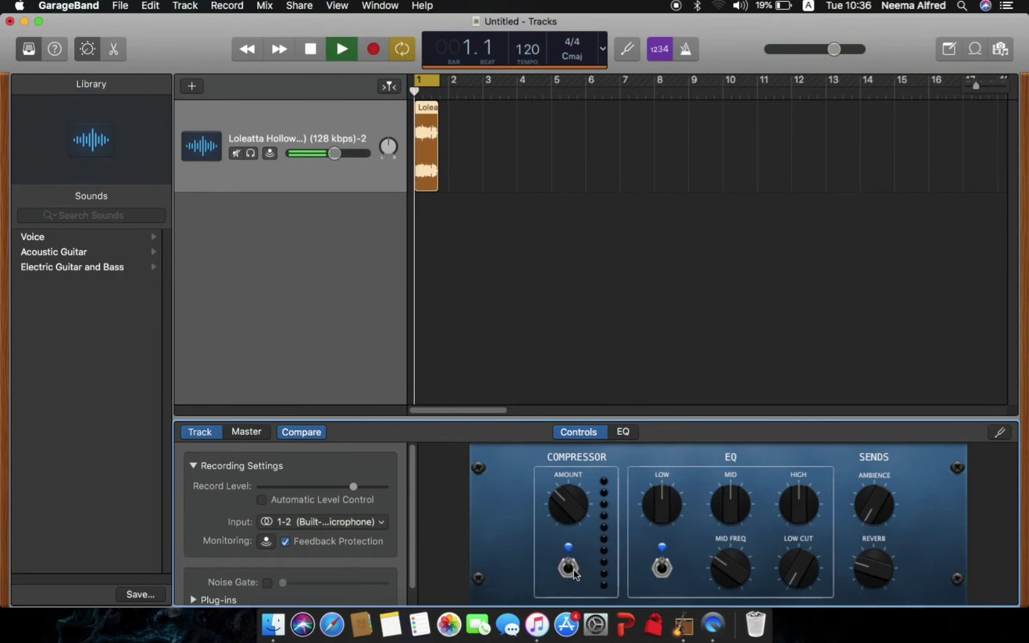
{"action": "key", "text": "space"}
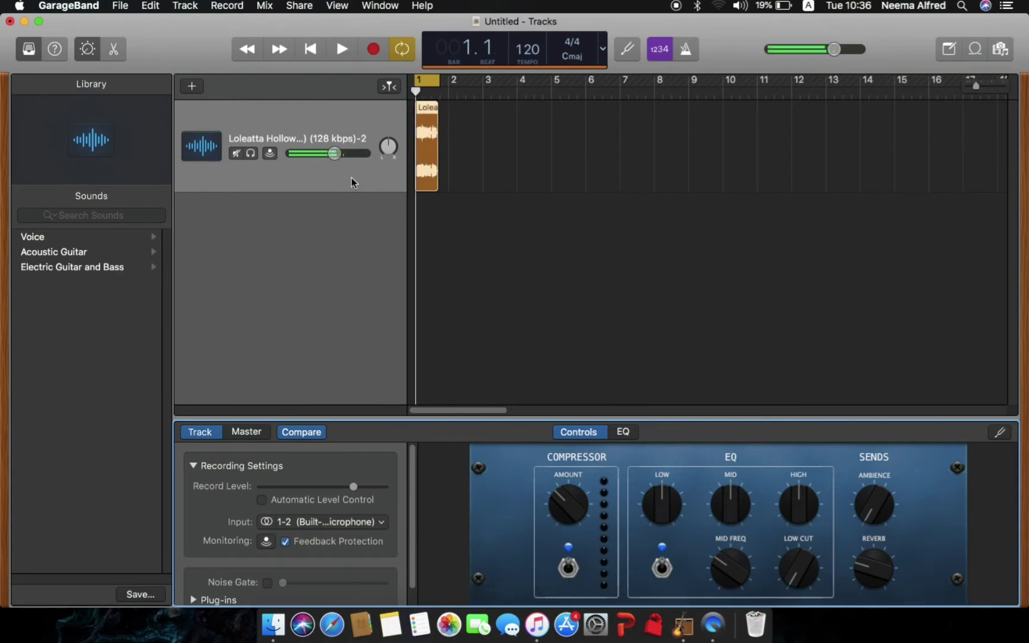
{"action": "left_click_drag", "start_coordinate": [336, 153], "coordinate": [345, 153]}
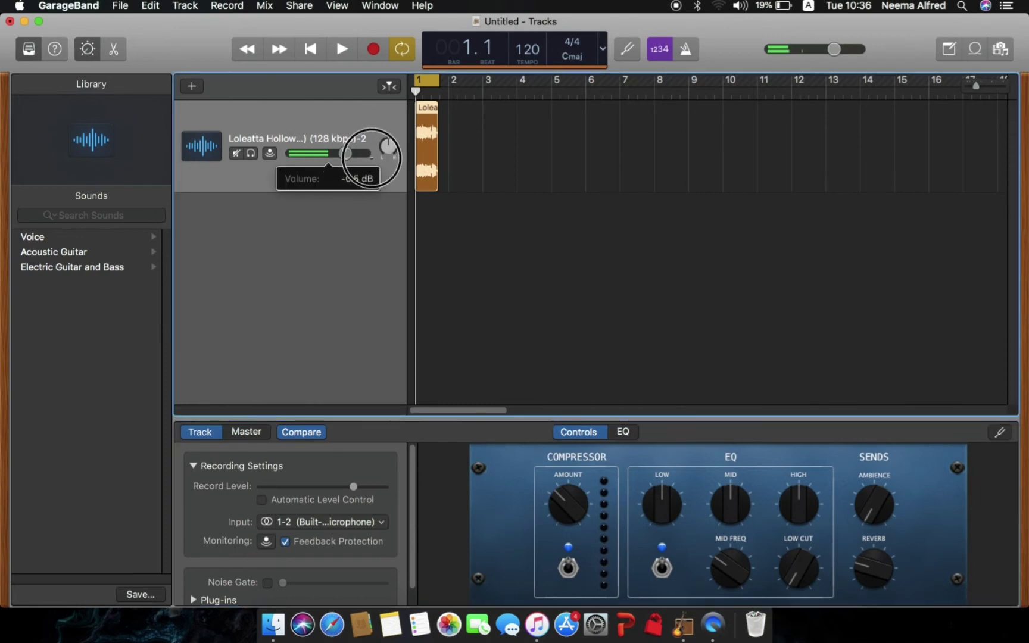
Set the gain of the vocal track's Compressor plug-in to 5.0 dB while listening to the clip, and close the plug-in window.
{"action": "scroll", "coordinate": [296, 551], "scroll_direction": "down", "scroll_amount": 1}
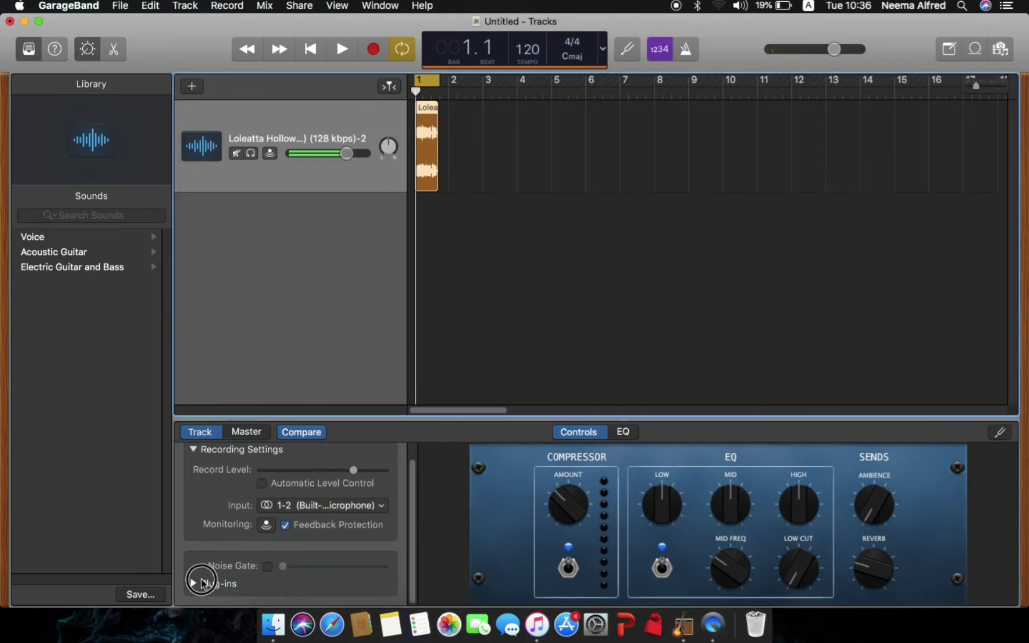
{"action": "left_click", "coordinate": [199, 583]}
{"action": "left_click", "coordinate": [362, 488]}
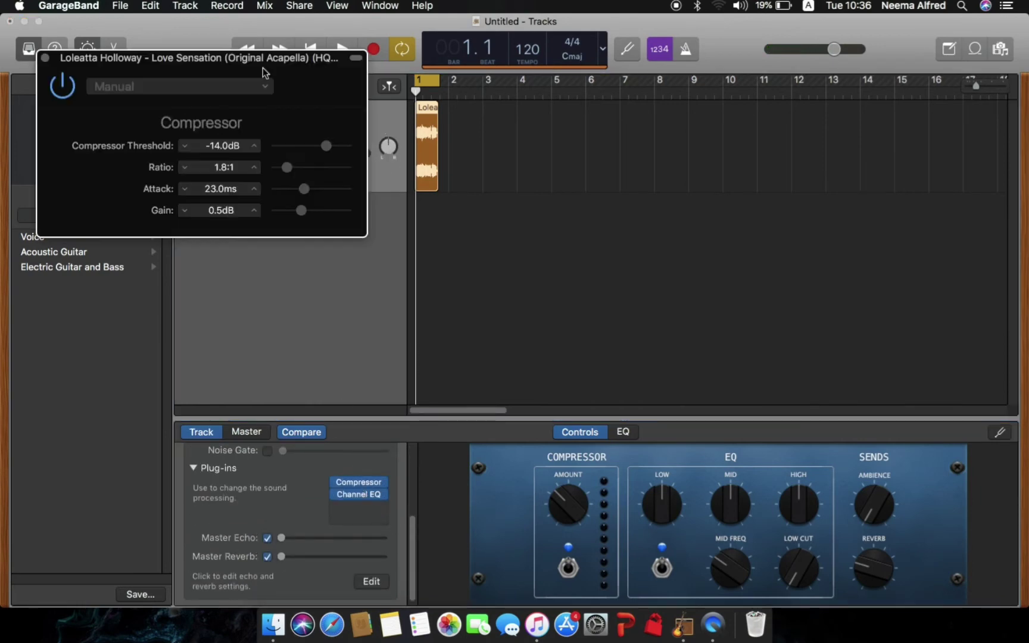
{"action": "left_click_drag", "start_coordinate": [301, 212], "coordinate": [318, 210]}
{"action": "key", "text": "space"}
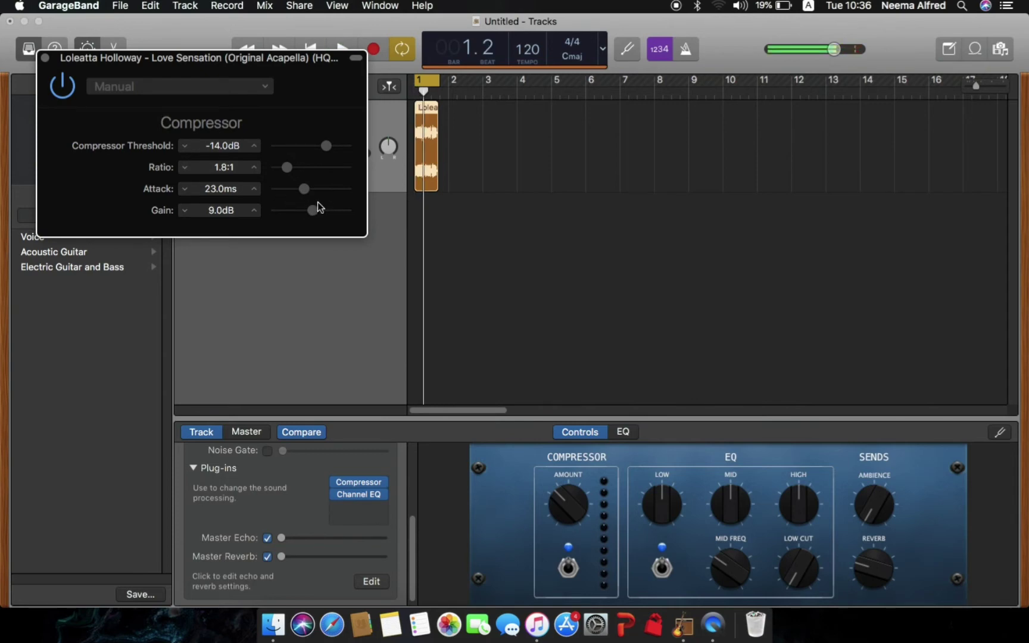
{"action": "left_click_drag", "start_coordinate": [317, 212], "coordinate": [311, 210]}
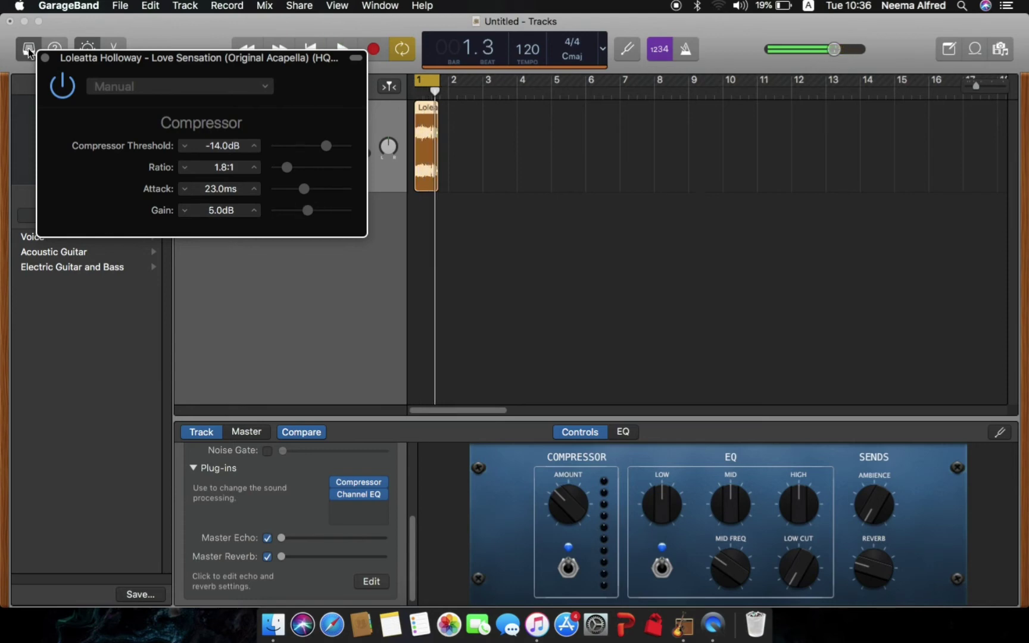
{"action": "left_click", "coordinate": [45, 58]}
Raise the vocal track's Ambience send slightly and play the clip.
{"action": "left_click_drag", "start_coordinate": [874, 570], "coordinate": [879, 558]}
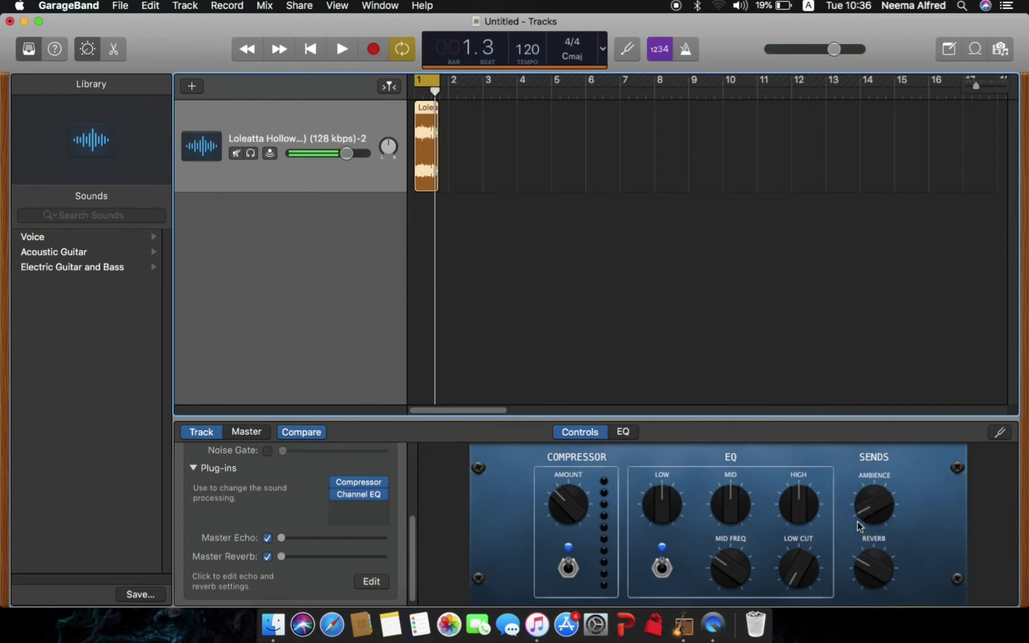
{"action": "key", "text": "space"}
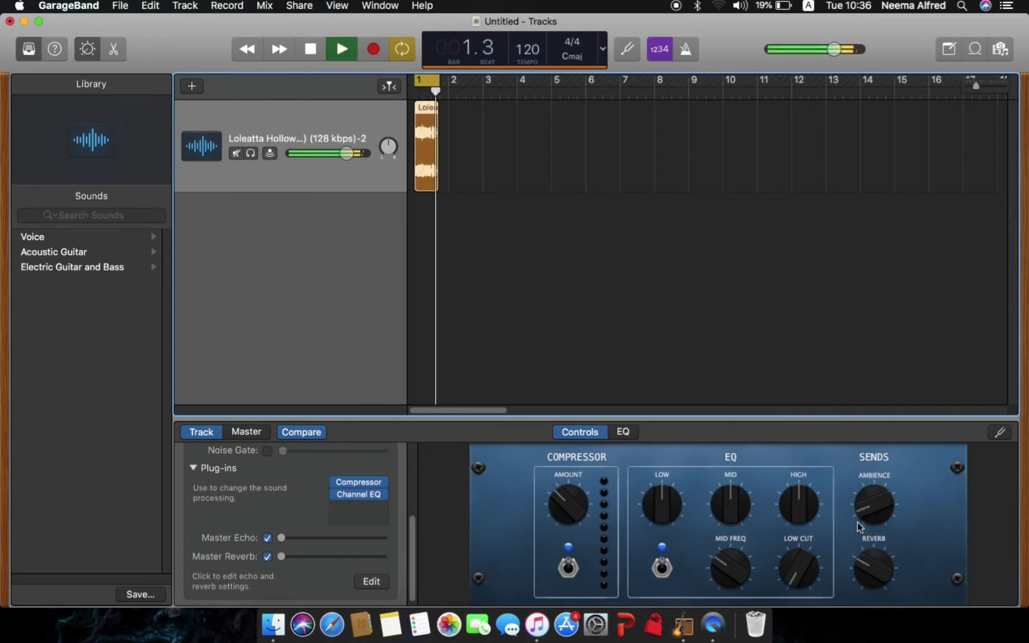
{"action": "key", "text": "space"}
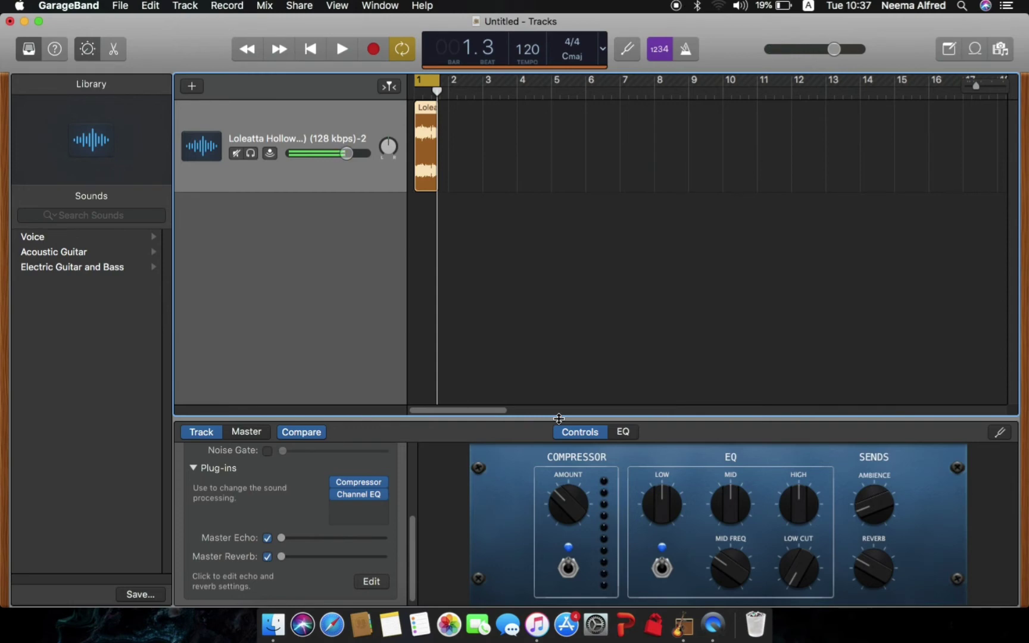
Share the song to iTunes with the title lol2 and the artist lol, exporting only the cycle area at highest quality.
{"action": "left_click", "coordinate": [369, 6]}
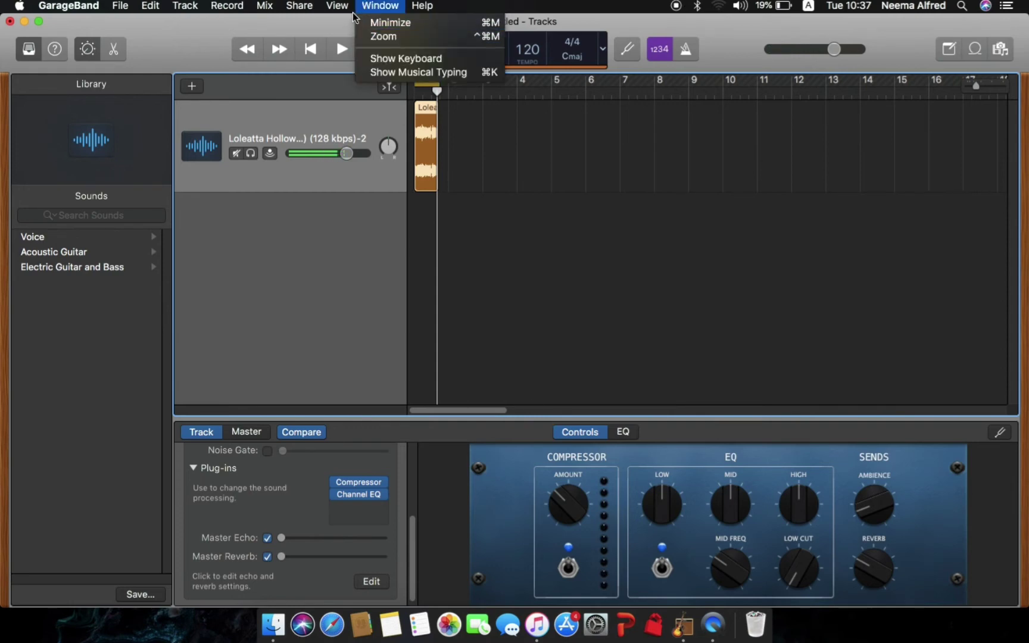
{"action": "mouse_move", "coordinate": [311, 4]}
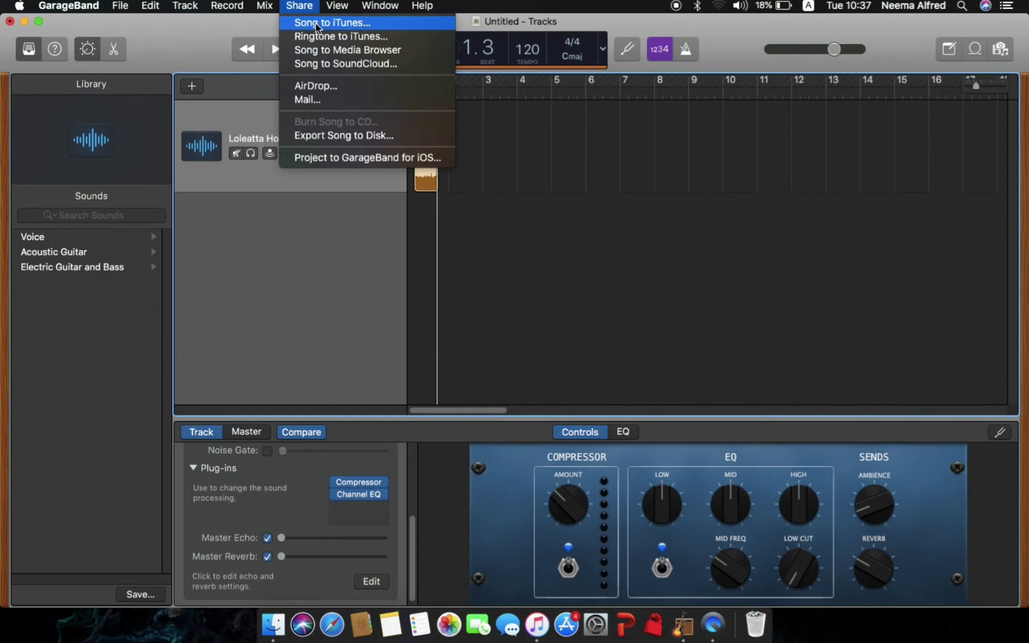
{"action": "left_click", "coordinate": [317, 22]}
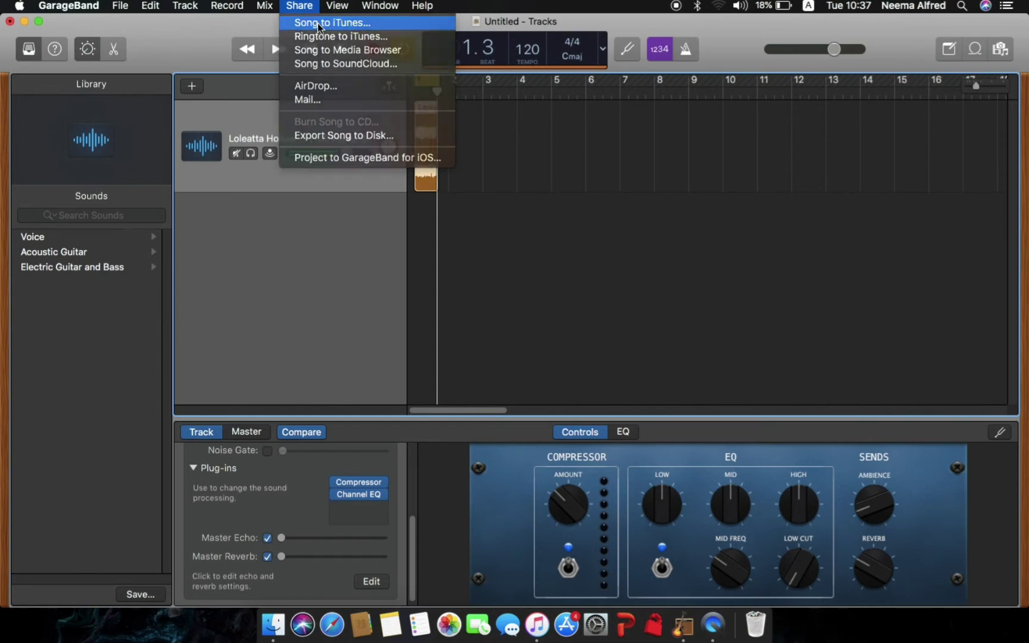
{"action": "triple_click", "coordinate": [437, 138]}
{"action": "type", "text": "lol"}
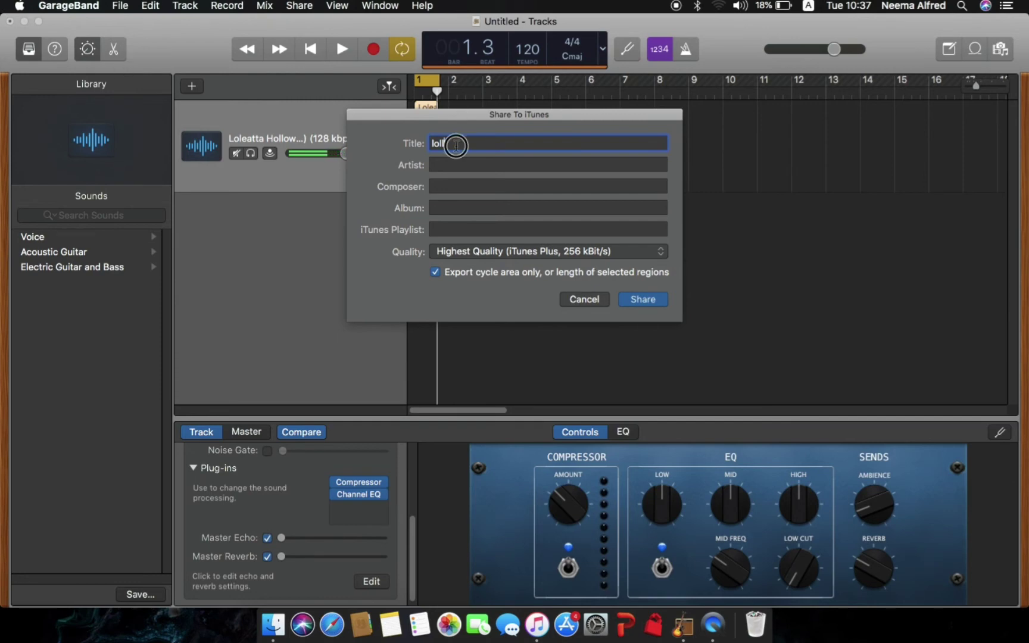
{"action": "type", "text": "2"}
{"action": "left_click", "coordinate": [478, 167]}
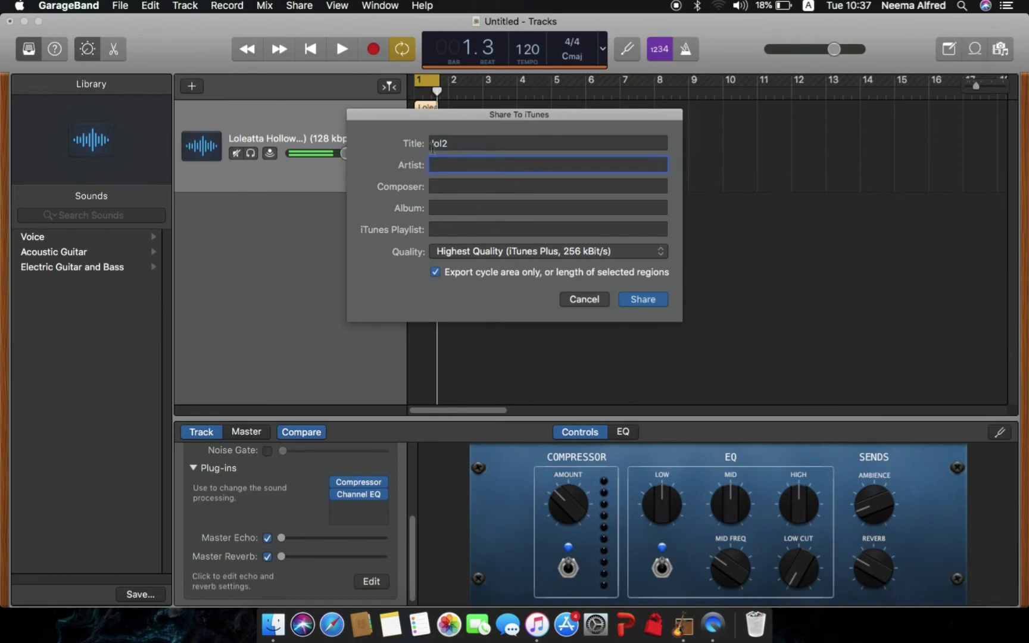
{"action": "type", "text": "olo"}
{"action": "left_click", "coordinate": [653, 301]}
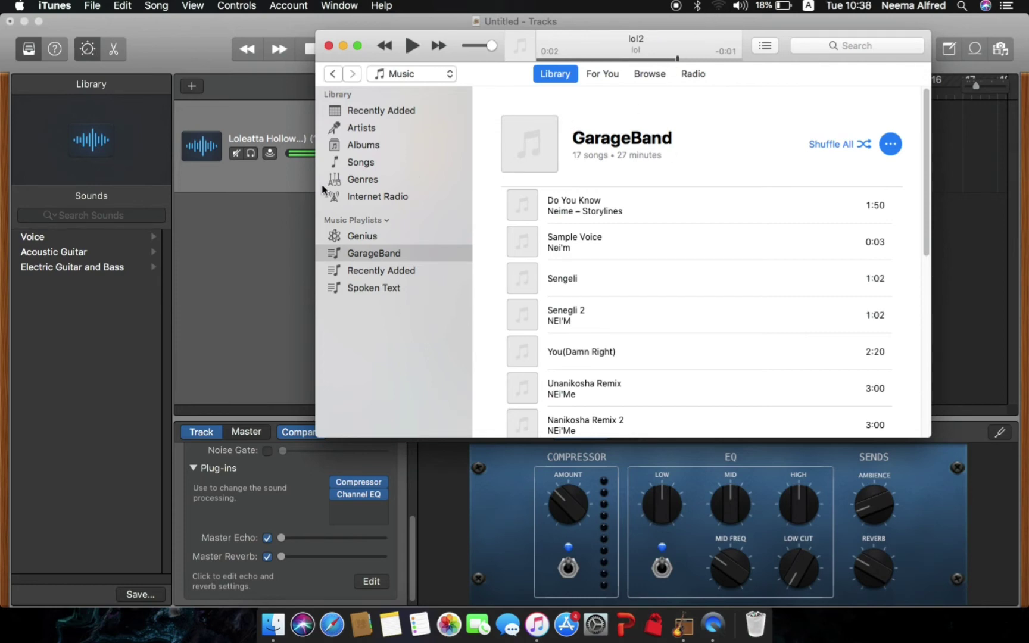
Copy the exported song lol2 from the recently added iTunes music to the desktop and close the iTunes window.
{"action": "left_click", "coordinate": [398, 115]}
{"action": "scroll", "coordinate": [604, 360], "scroll_direction": "down", "scroll_amount": 3}
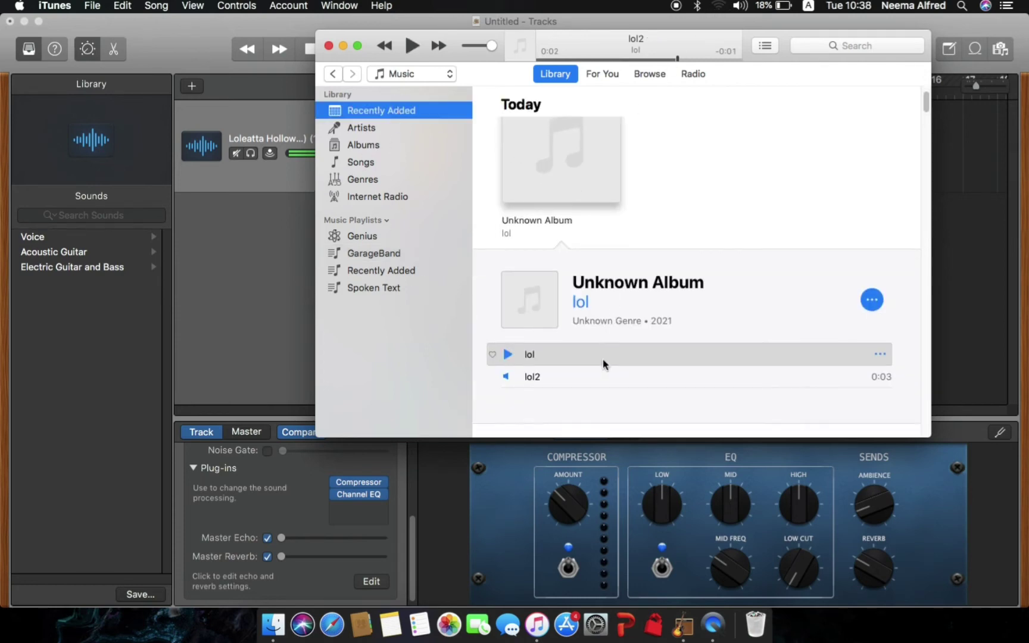
{"action": "left_click", "coordinate": [24, 21]}
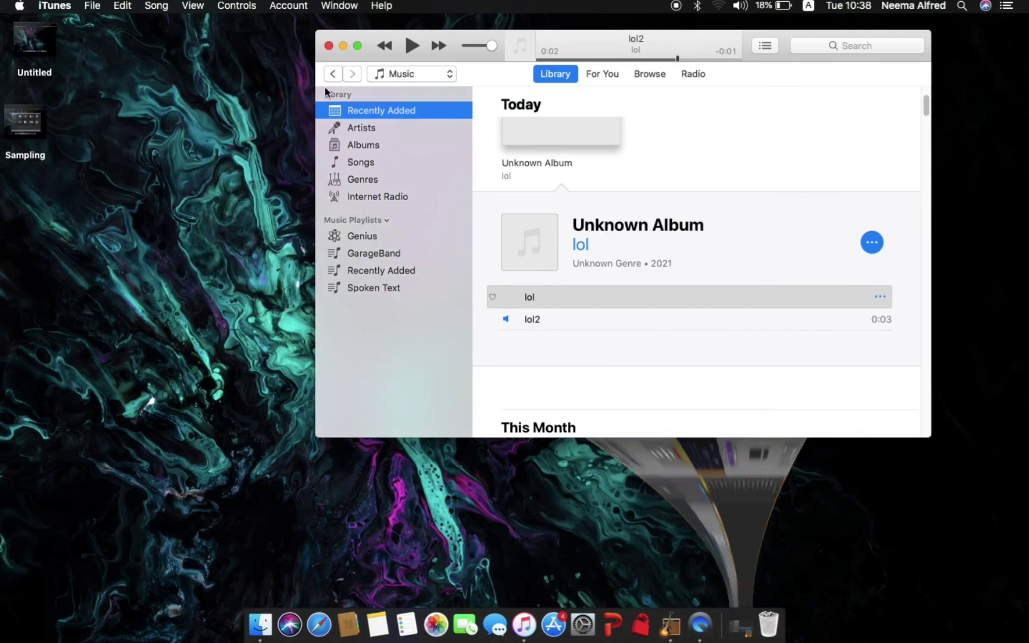
{"action": "left_click", "coordinate": [624, 322]}
{"action": "left_click_drag", "start_coordinate": [620, 324], "coordinate": [33, 230]}
{"action": "left_click", "coordinate": [328, 46]}
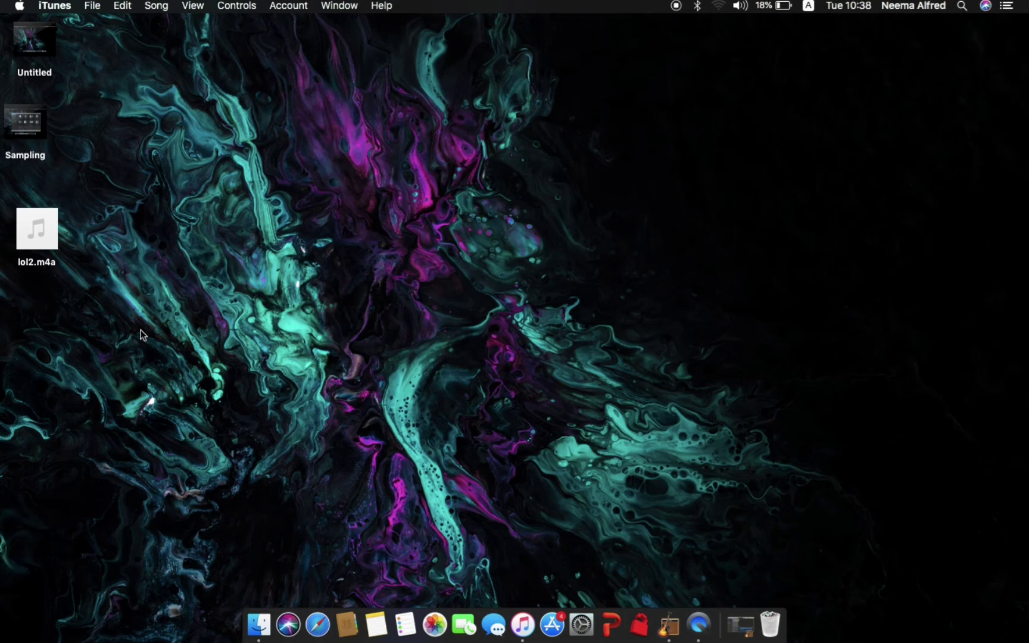
Switch back to GarageBand and remove the vocal region together with its track.
{"action": "left_click", "coordinate": [741, 625]}
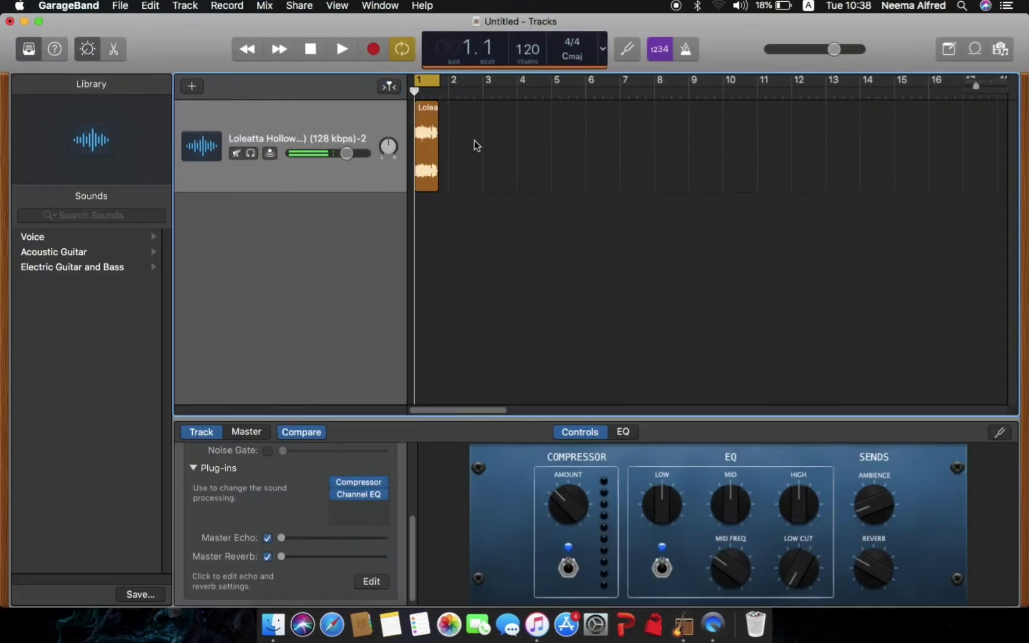
{"action": "key", "text": "super+z"}
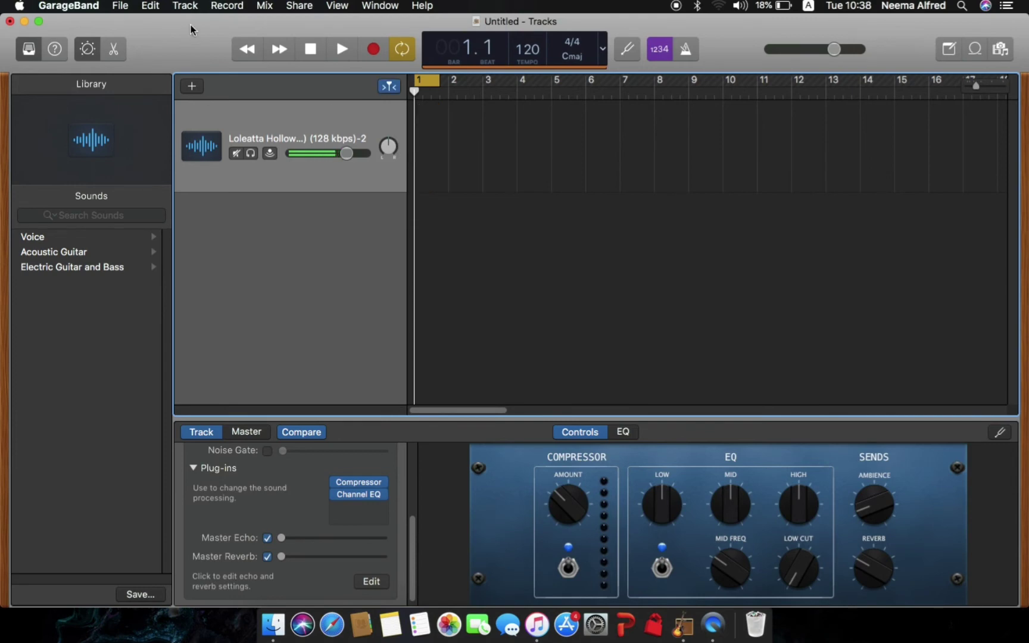
{"action": "key", "text": "super+z"}
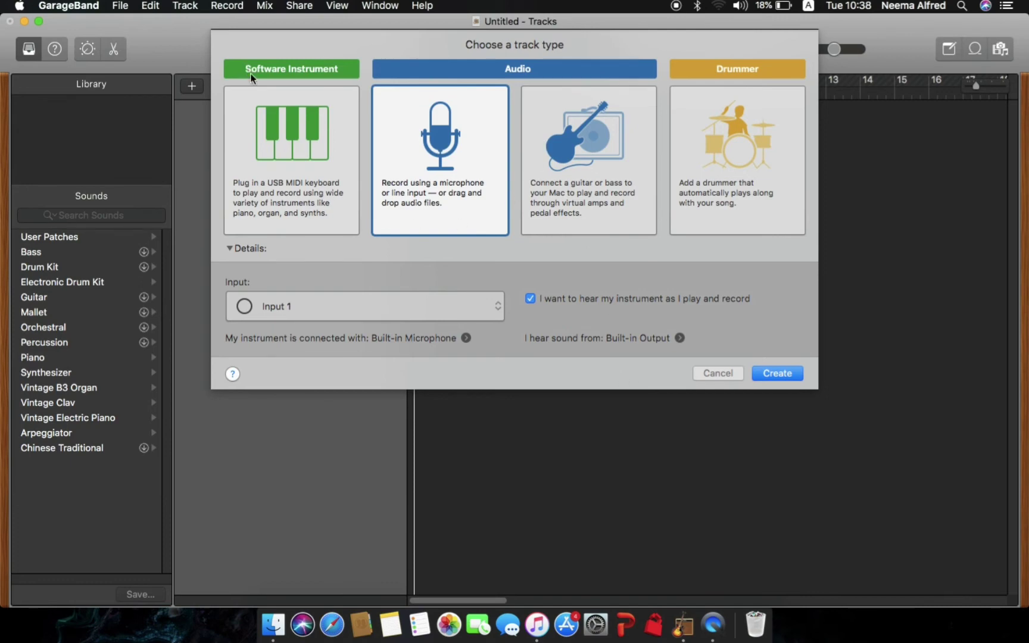
Create a software instrument track, try a few notes on it, and turn off the cycle area.
{"action": "left_click", "coordinate": [294, 148]}
{"action": "left_click", "coordinate": [754, 322]}
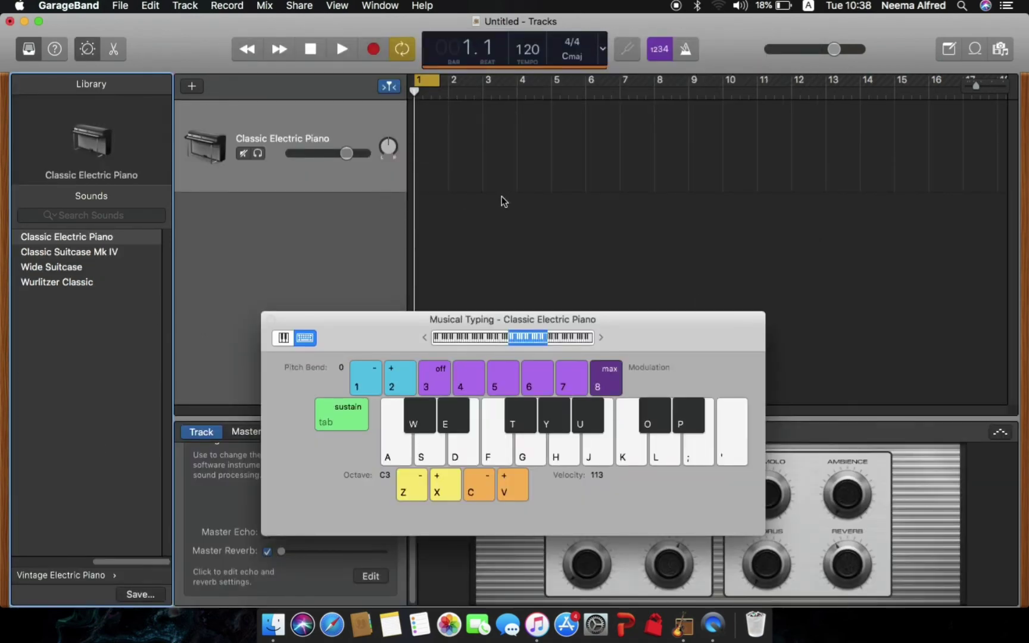
{"action": "key", "text": "g"}
{"action": "key", "text": "h"}
{"action": "key", "text": "j"}
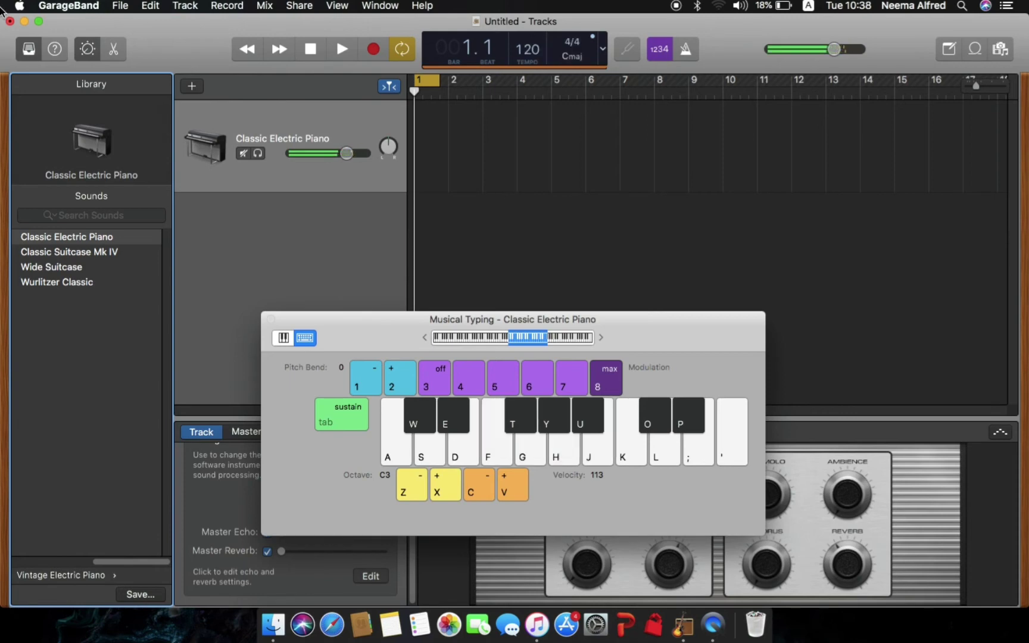
{"action": "left_click", "coordinate": [403, 50]}
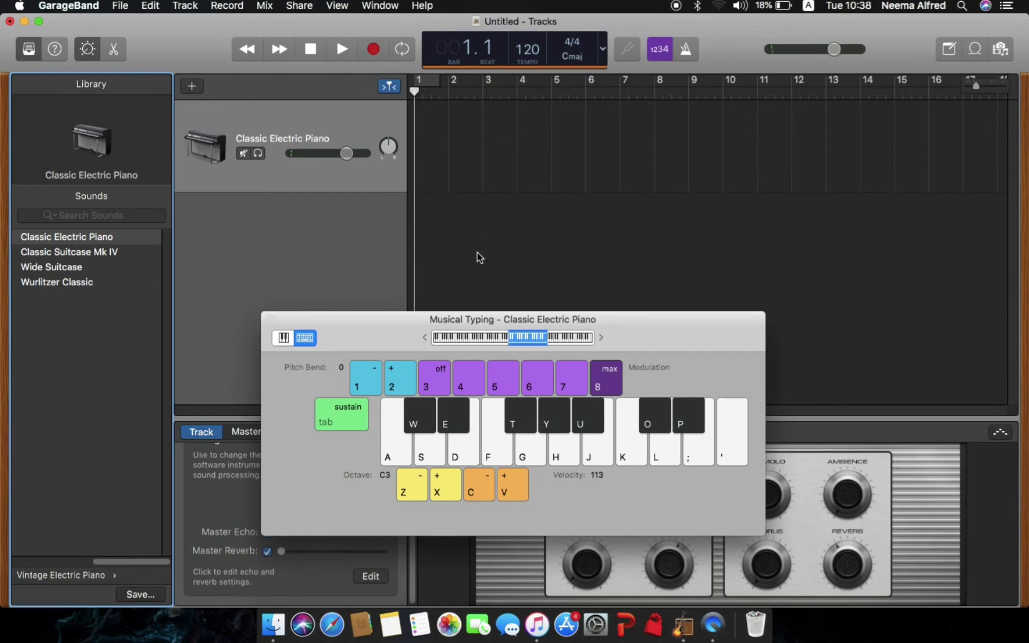
Replace the track's Vintage Electric Piano instrument plug-in with AUSampler in mono.
{"action": "left_click_drag", "start_coordinate": [348, 340], "coordinate": [322, 56]}
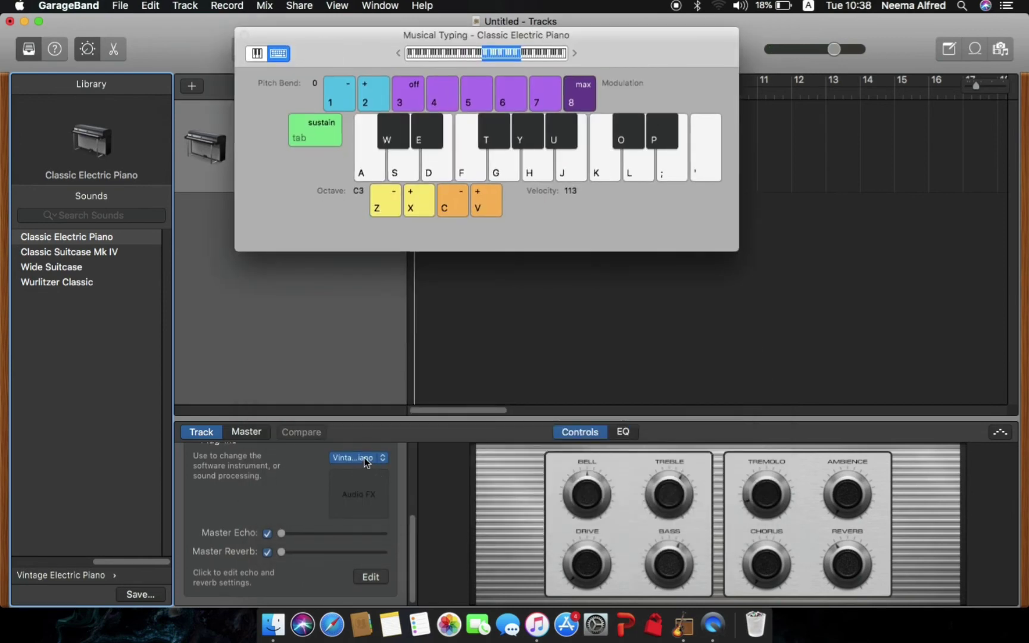
{"action": "scroll", "coordinate": [364, 458], "scroll_direction": "up", "scroll_amount": 5}
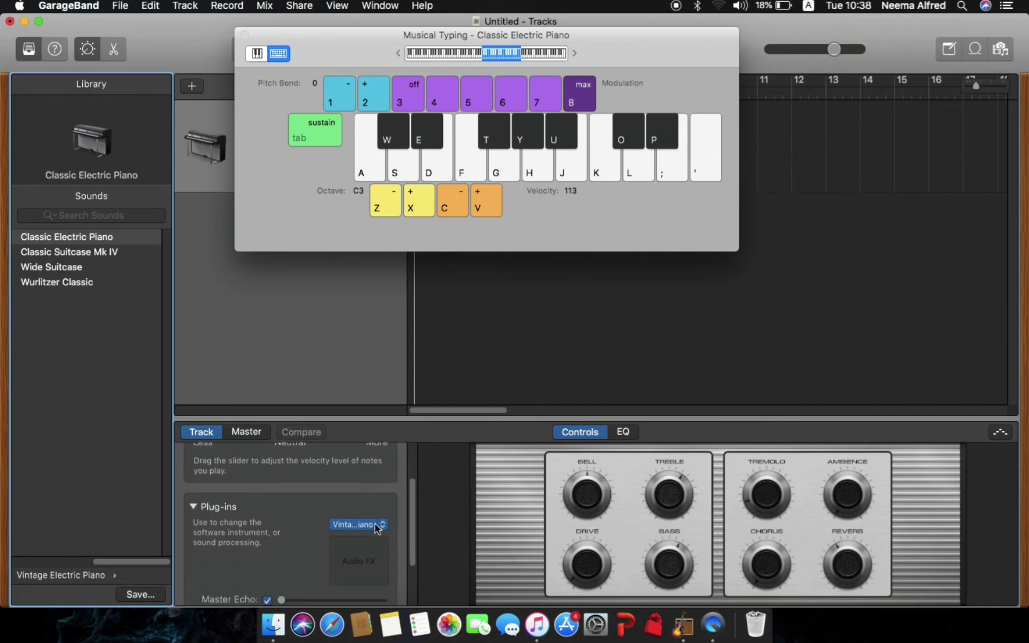
{"action": "left_click", "coordinate": [381, 528]}
{"action": "mouse_move", "coordinate": [386, 587]}
{"action": "mouse_move", "coordinate": [375, 560]}
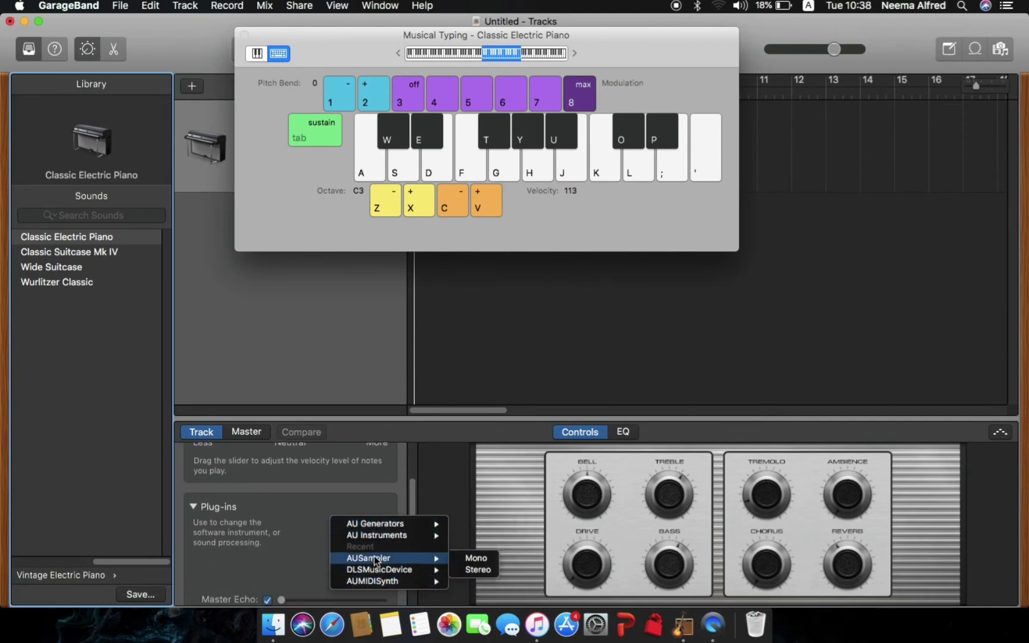
{"action": "left_click", "coordinate": [476, 559]}
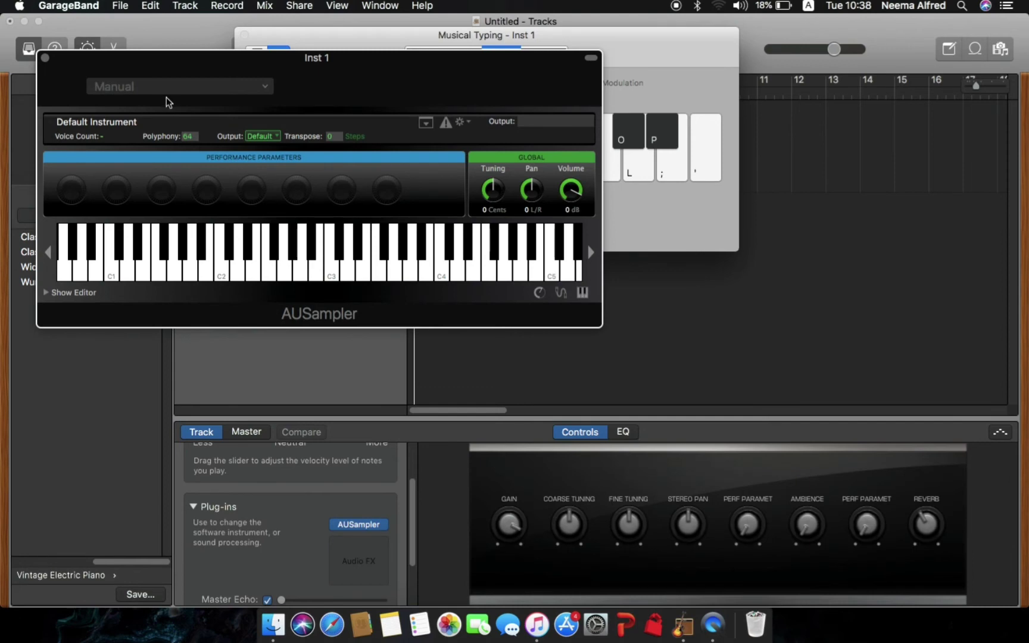
Arrange the Musical Typing and AUSampler windows side by side and expand the AUSampler editor.
{"action": "left_click_drag", "start_coordinate": [172, 66], "coordinate": [476, 287]}
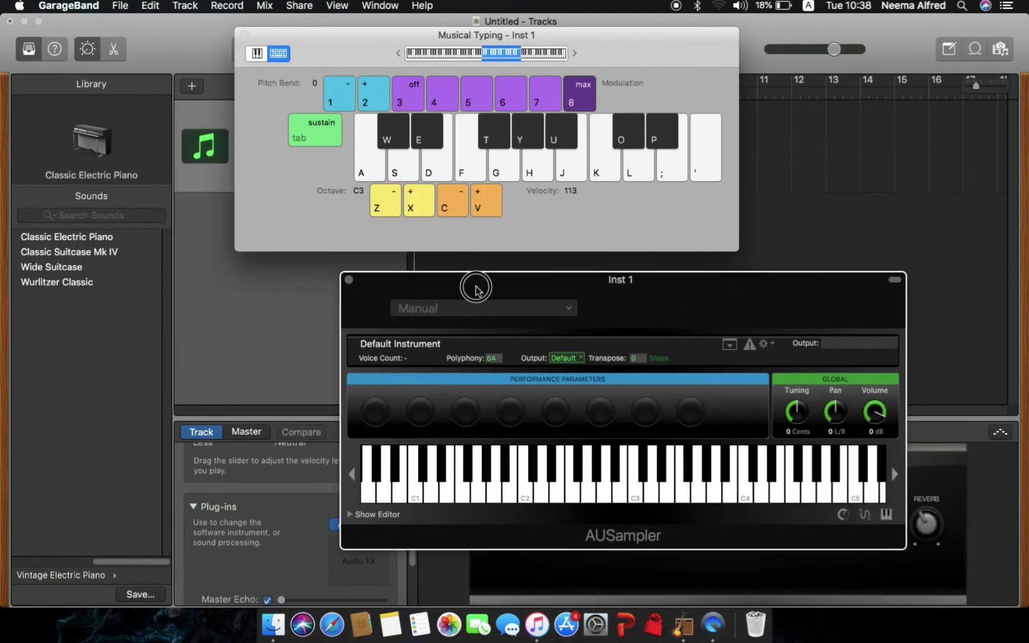
{"action": "left_click_drag", "start_coordinate": [317, 42], "coordinate": [35, 25]}
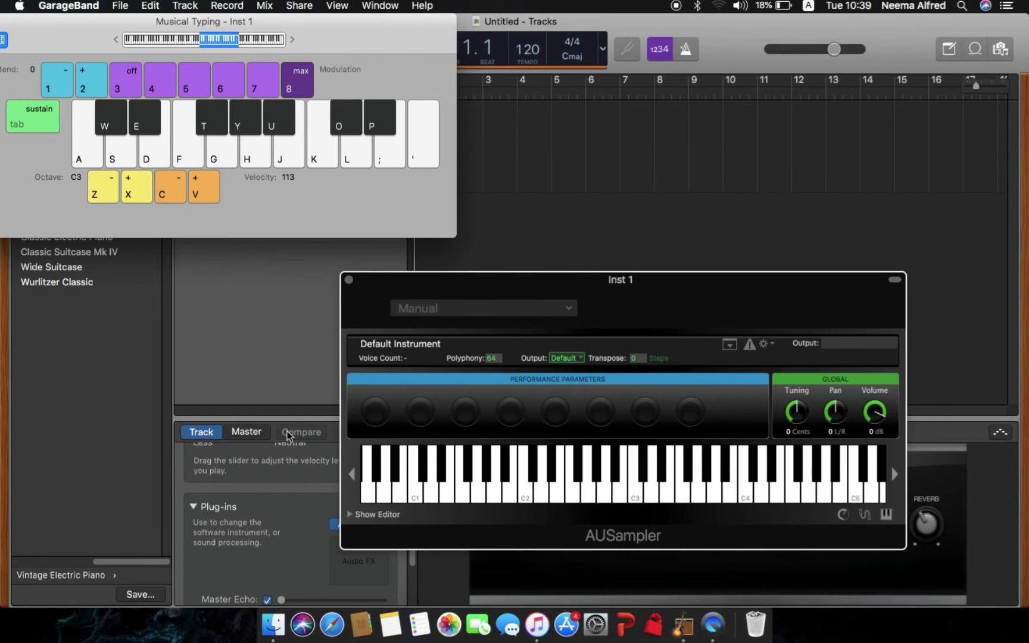
{"action": "left_click", "coordinate": [350, 515]}
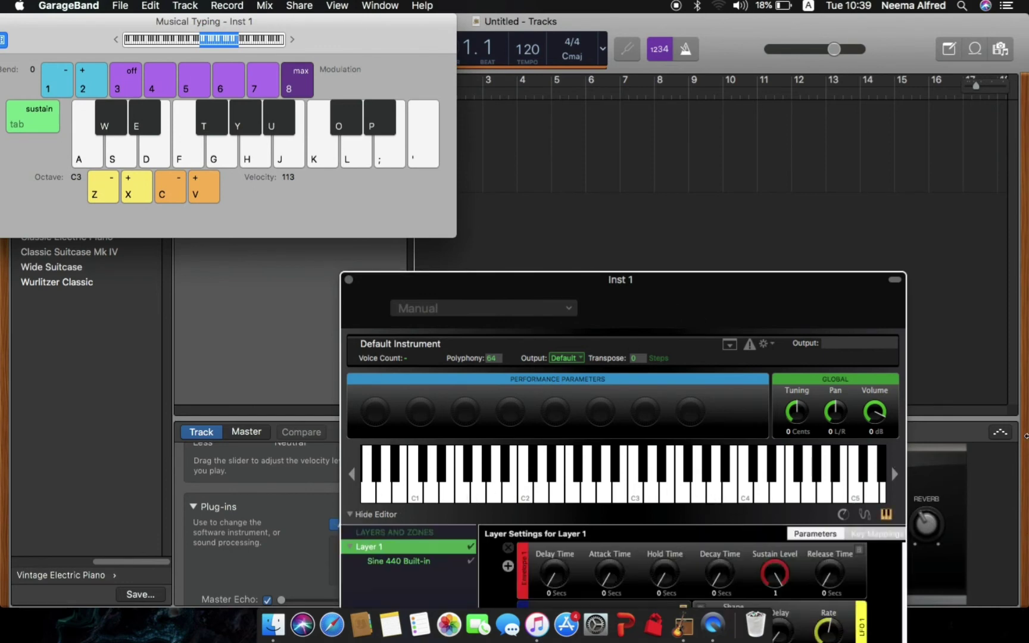
{"action": "left_click_drag", "start_coordinate": [710, 279], "coordinate": [654, 50]}
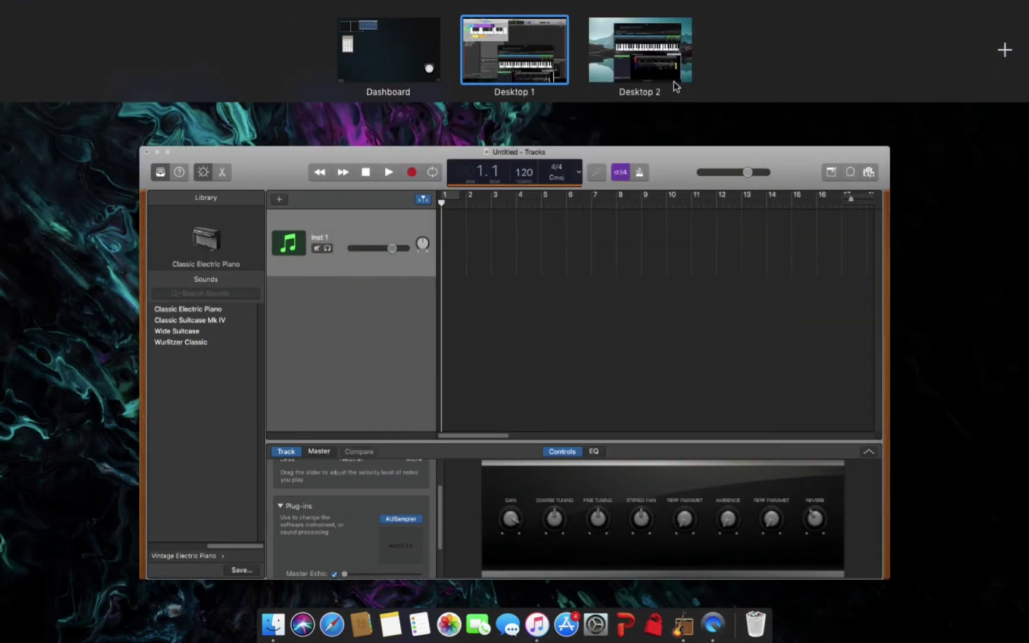
{"action": "left_click", "coordinate": [594, 70]}
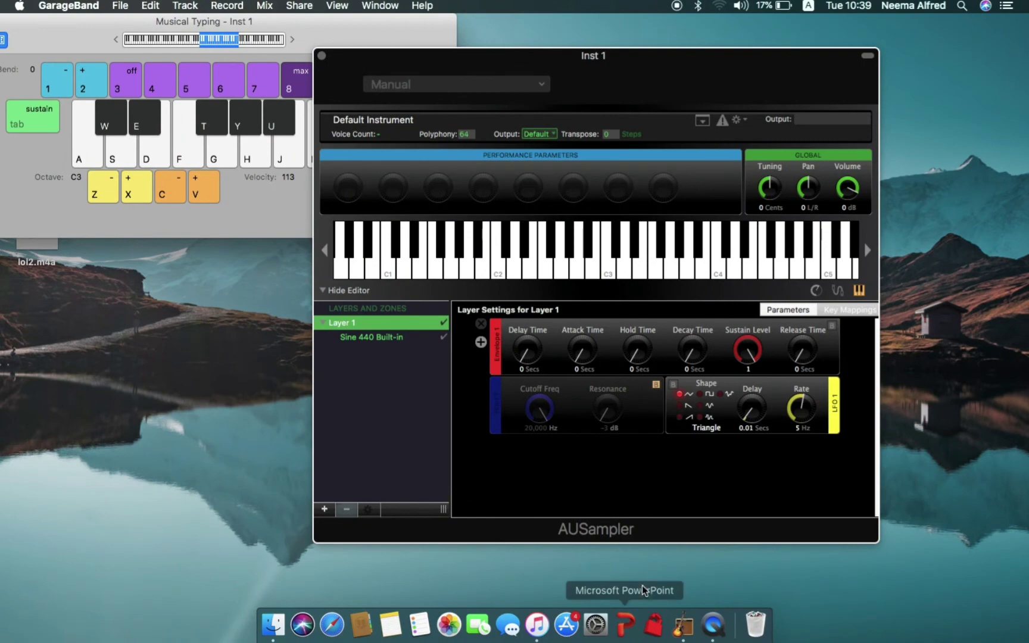
{"action": "left_click", "coordinate": [683, 627]}
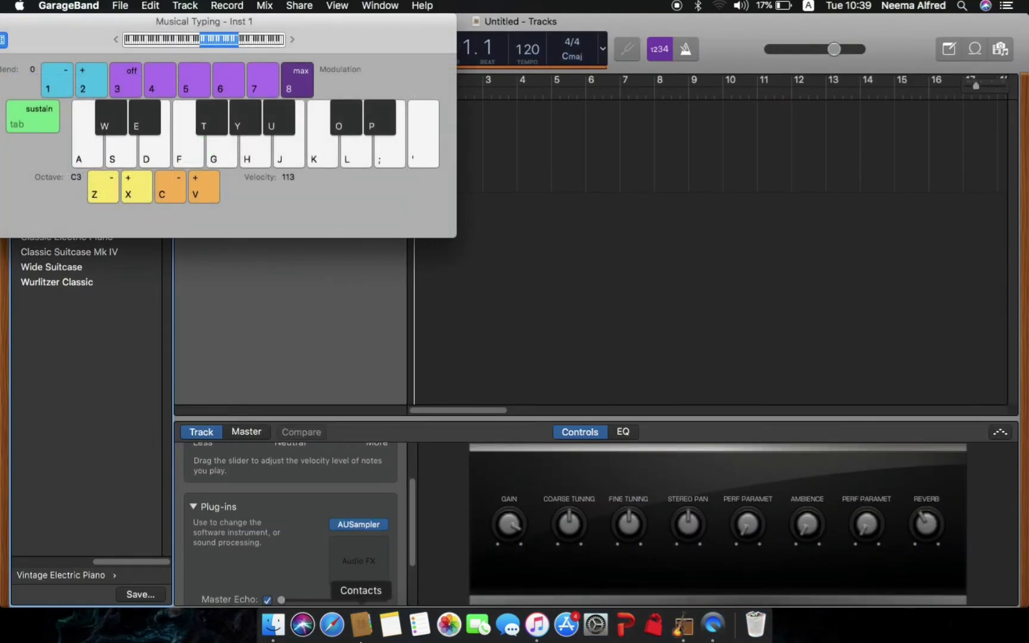
{"action": "mouse_move", "coordinate": [355, 528]}
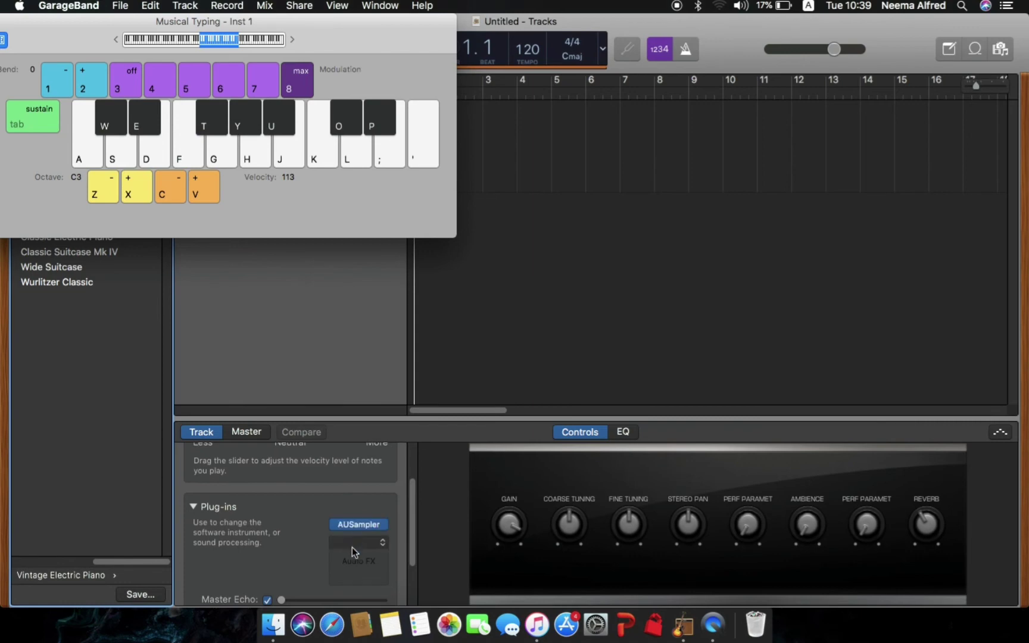
{"action": "left_click", "coordinate": [354, 525]}
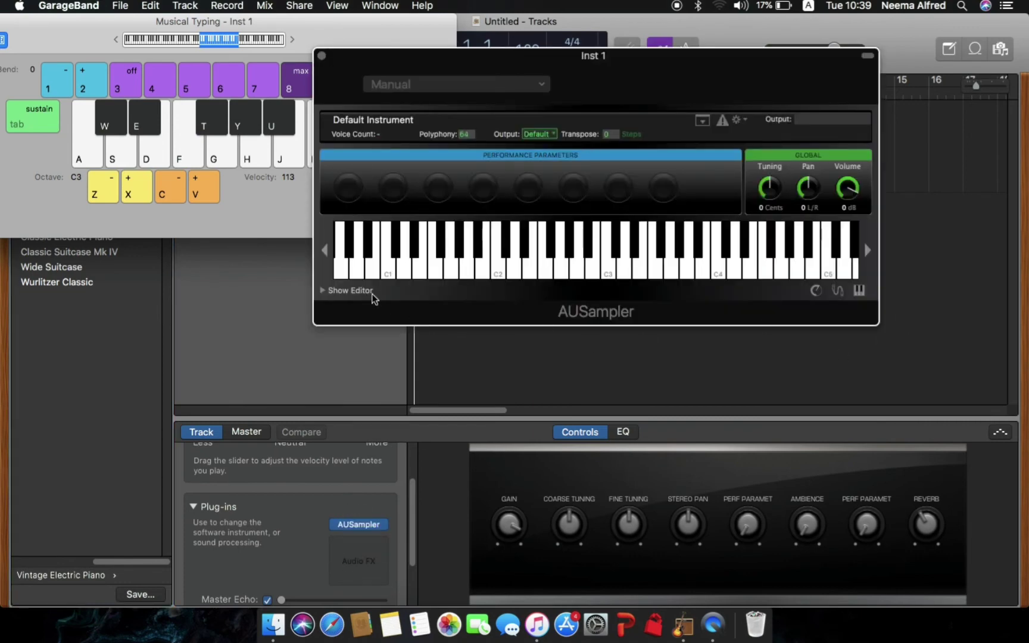
{"action": "left_click", "coordinate": [323, 290]}
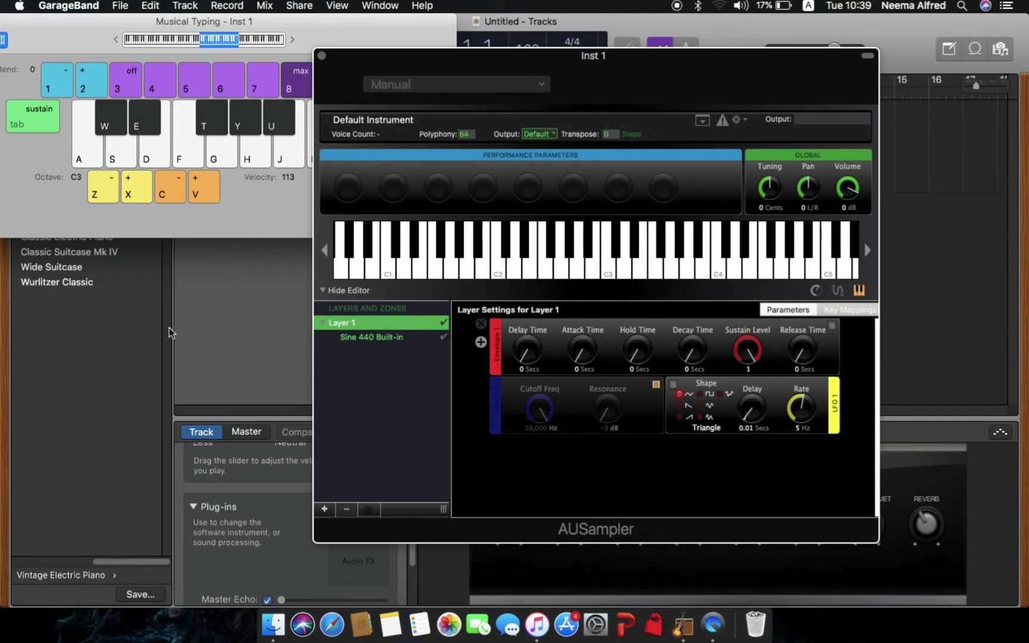
Load lol2.m4a from the Desktop as the sample for the Sine 440 Built-in zone in Layer 1.
{"action": "left_click", "coordinate": [368, 336]}
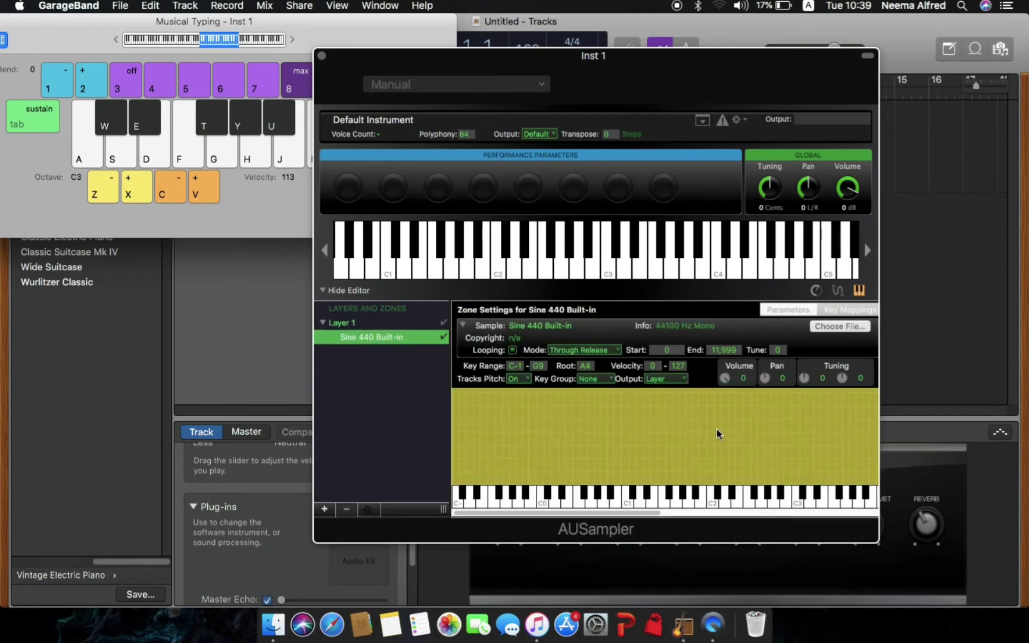
{"action": "left_click", "coordinate": [329, 322]}
{"action": "left_click", "coordinate": [323, 322]}
{"action": "left_click", "coordinate": [323, 322]}
{"action": "left_click", "coordinate": [415, 341]}
{"action": "left_click", "coordinate": [839, 327]}
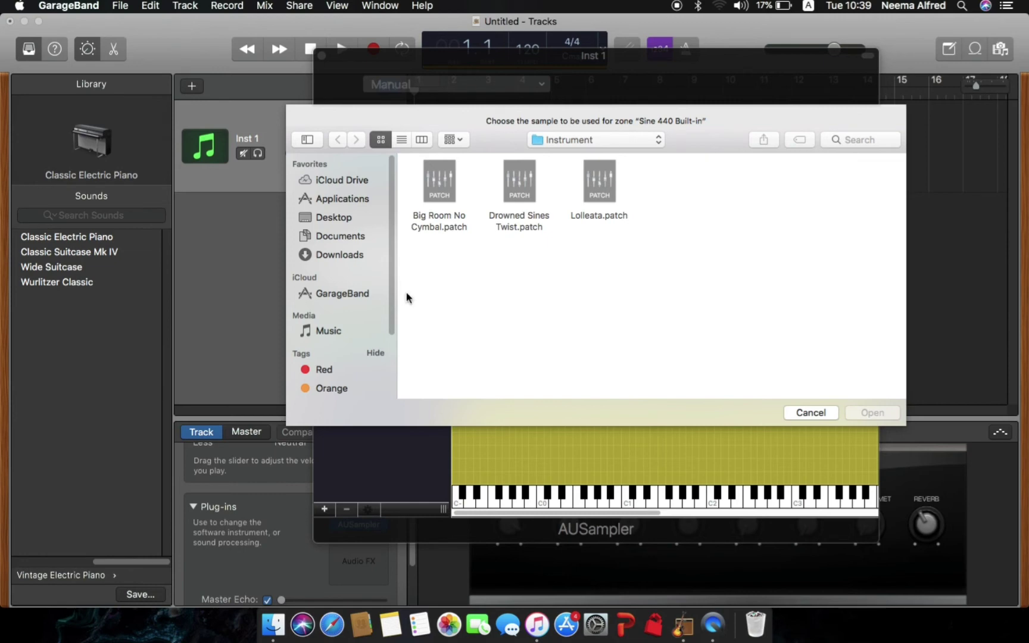
{"action": "left_click", "coordinate": [343, 221]}
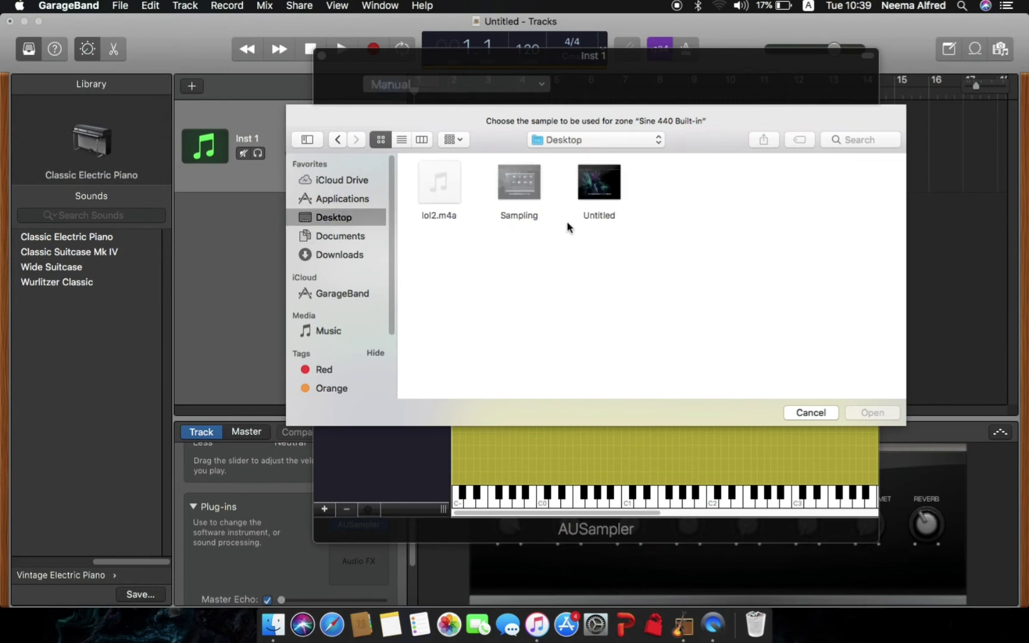
{"action": "left_click", "coordinate": [435, 191]}
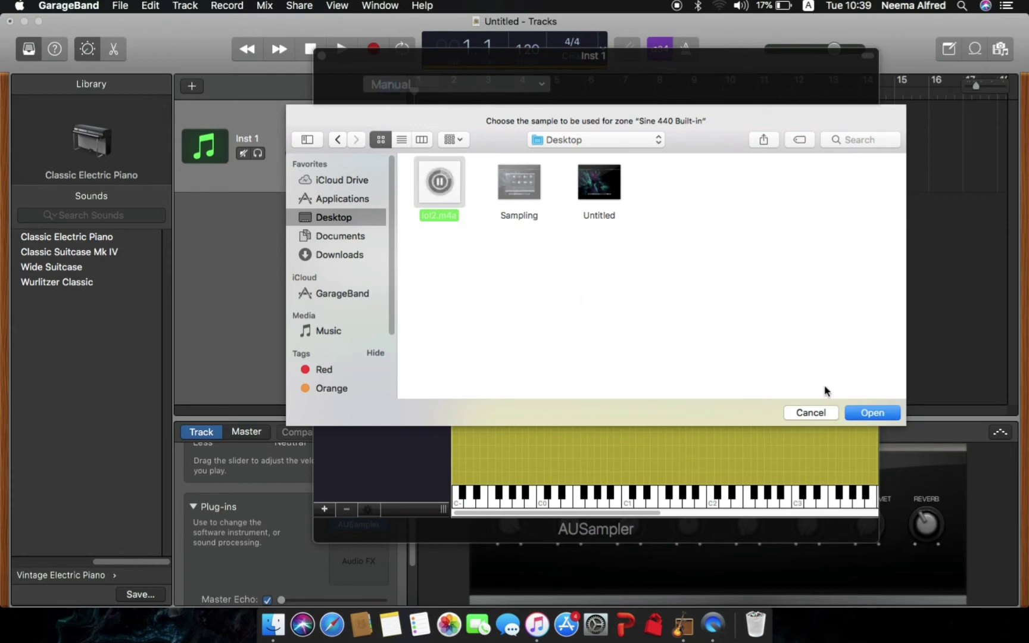
{"action": "left_click", "coordinate": [871, 413]}
Bring up Musical Typing and play the loaded sample on various notes in octaves C3 and C2.
{"action": "key", "text": "super+k"}
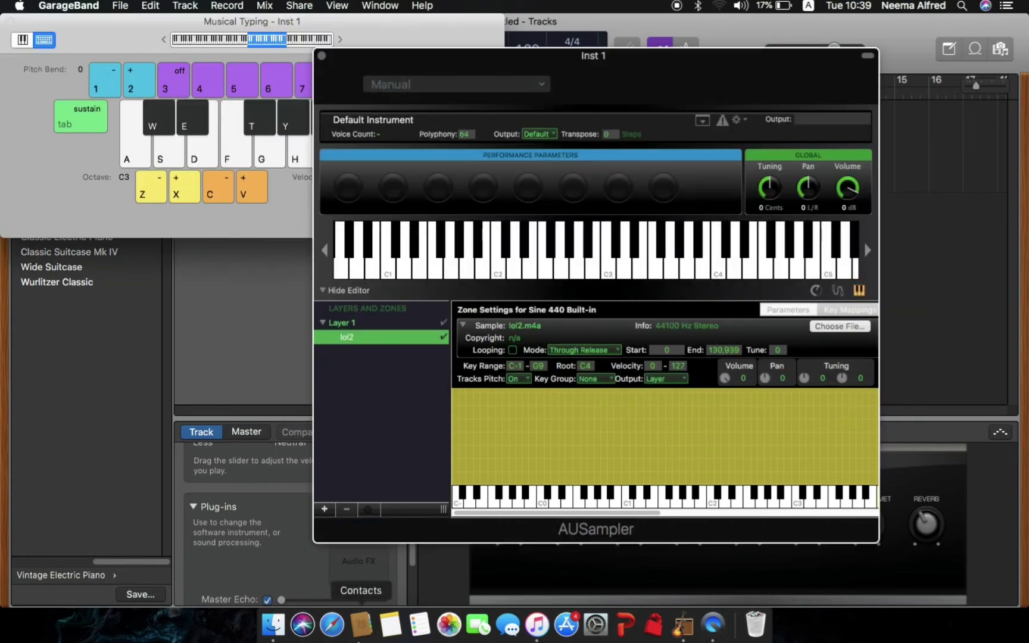
{"action": "left_click_drag", "start_coordinate": [611, 64], "coordinate": [560, 30]}
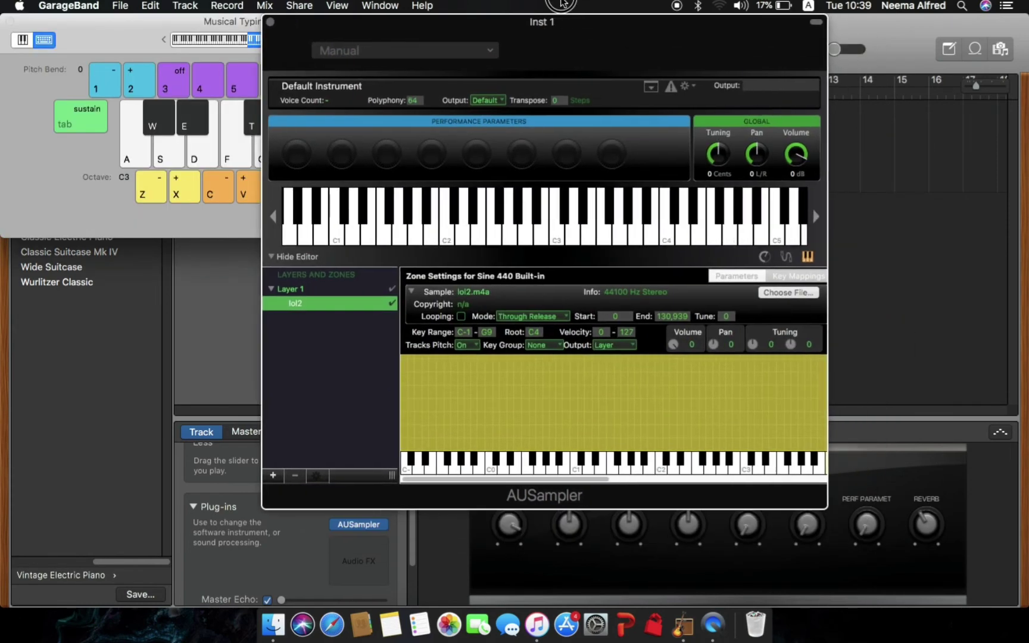
{"action": "left_click", "coordinate": [57, 194]}
{"action": "key", "text": "g"}
{"action": "key", "text": "f"}
{"action": "key", "text": "g"}
{"action": "key", "text": "h"}
{"action": "key", "text": "a"}
{"action": "key", "text": "z"}
{"action": "key", "text": "a"}
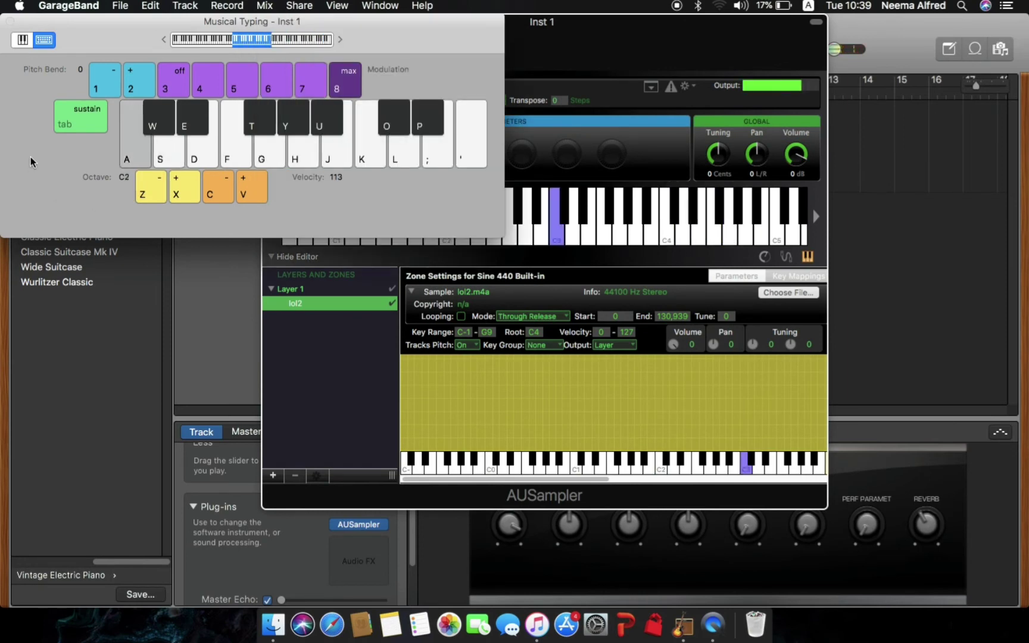
{"action": "key", "text": "f"}
{"action": "key", "text": "s"}
{"action": "key", "text": "x"}
{"action": "key", "text": "s"}
{"action": "key", "text": "g"}
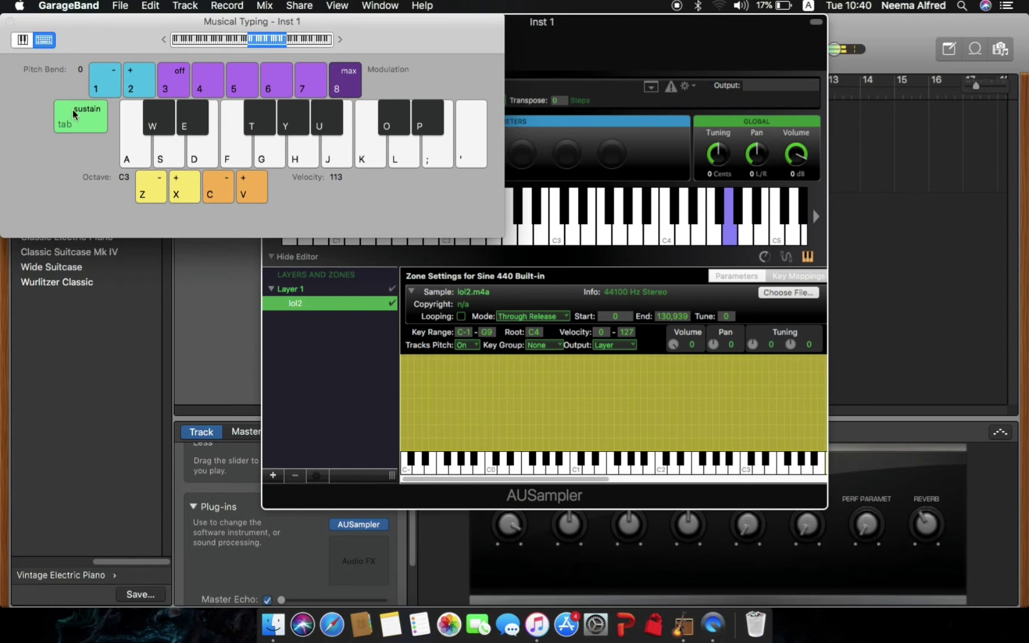
{"action": "left_click", "coordinate": [660, 39]}
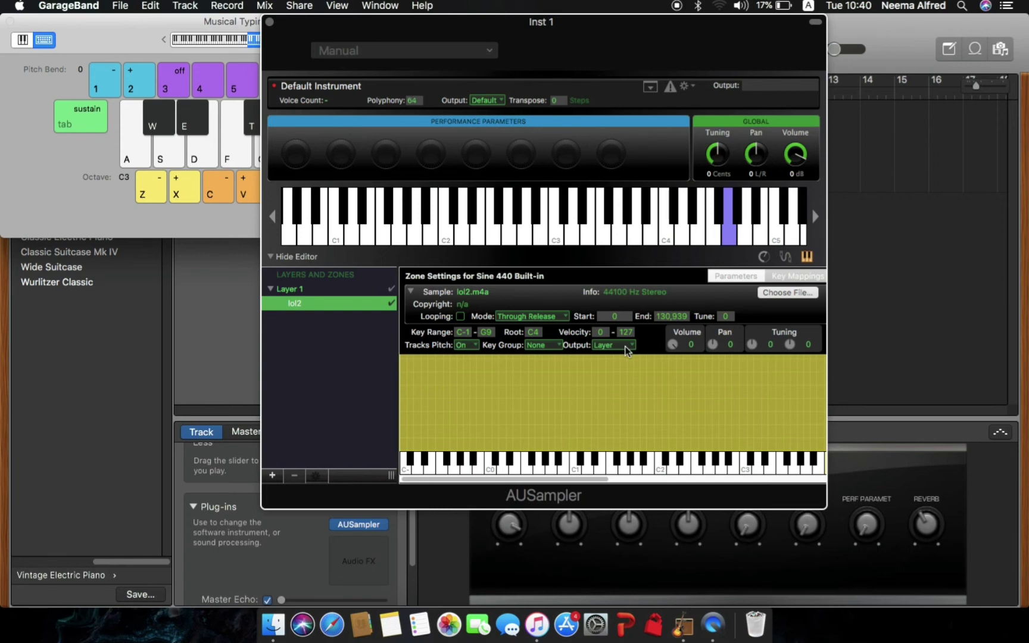
{"action": "key", "text": "s"}
{"action": "key", "text": "d"}
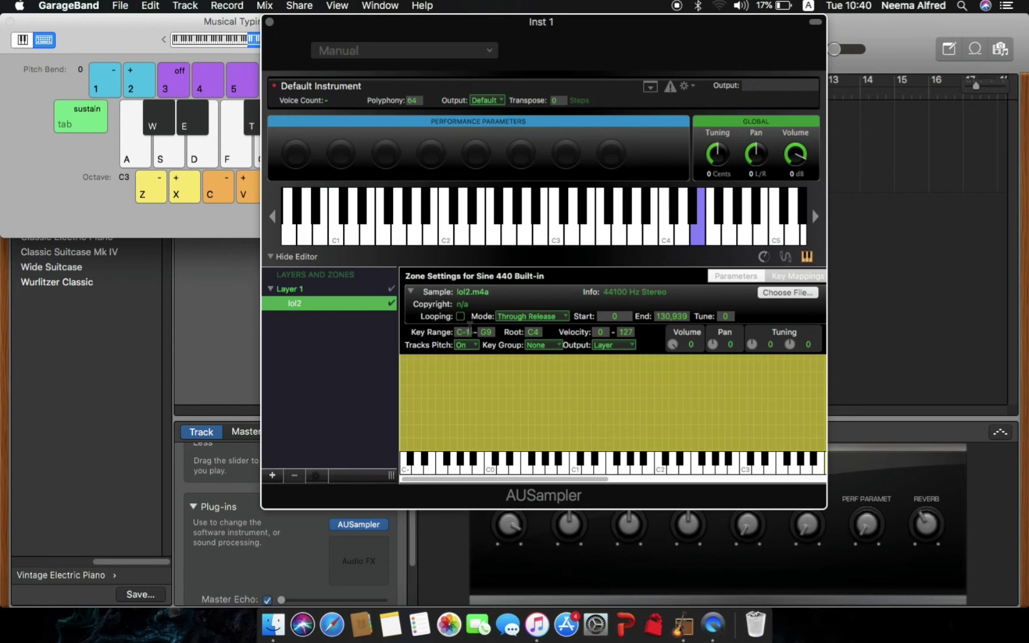
Limit the lol2 zone's key range to C4 through C4 and check it on the zone keyboard.
{"action": "left_click", "coordinate": [470, 331]}
{"action": "left_click", "coordinate": [462, 332]}
{"action": "type", "text": "C4"}
{"action": "left_click", "coordinate": [491, 331]}
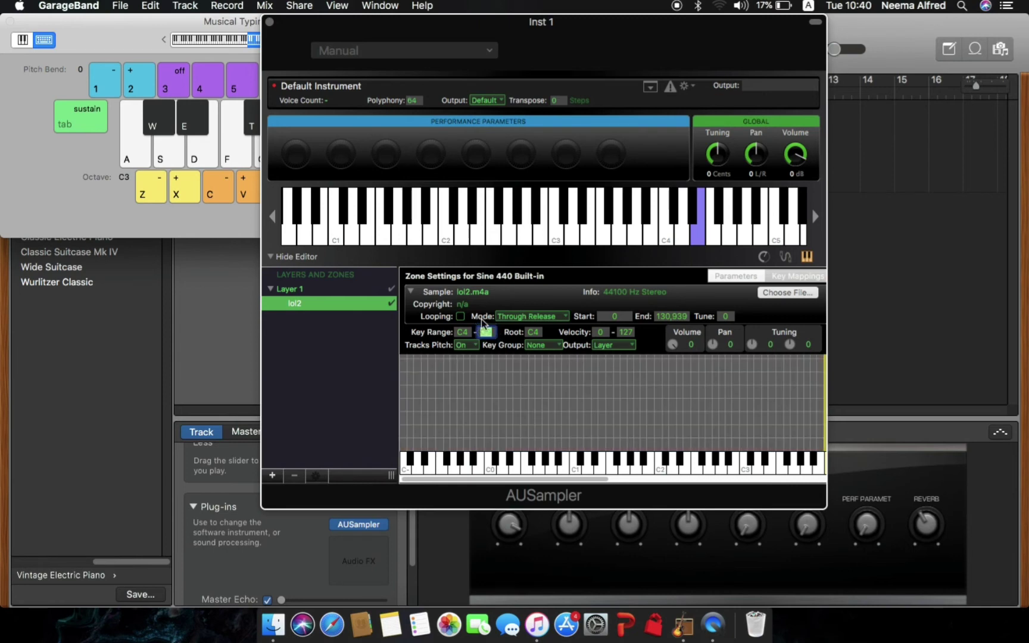
{"action": "type", "text": "C4"}
{"action": "key", "text": "Return"}
{"action": "left_click_drag", "start_coordinate": [476, 479], "coordinate": [655, 484]}
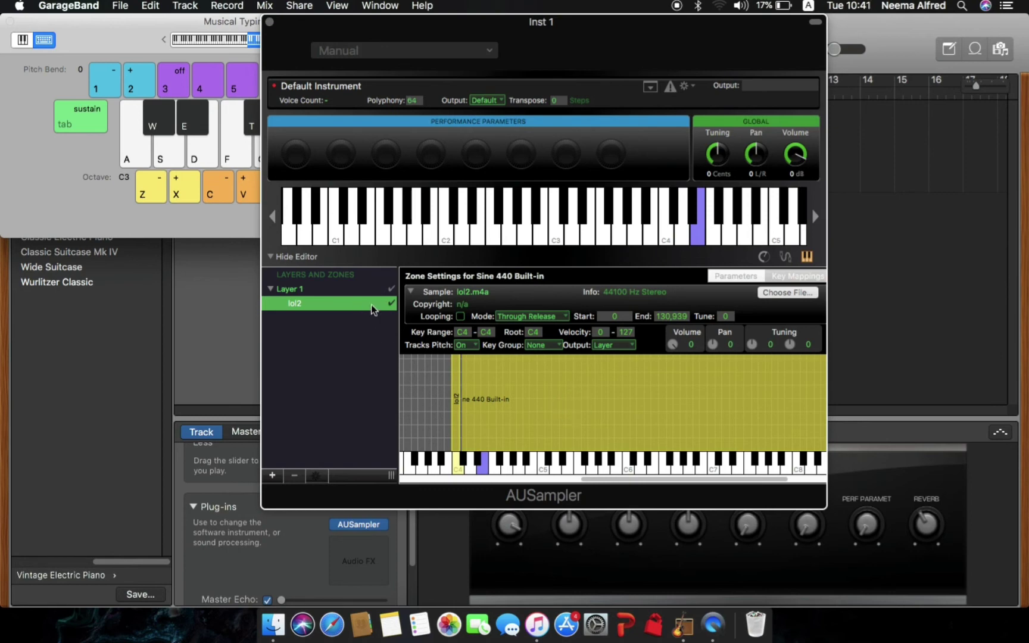
{"action": "left_click", "coordinate": [523, 478]}
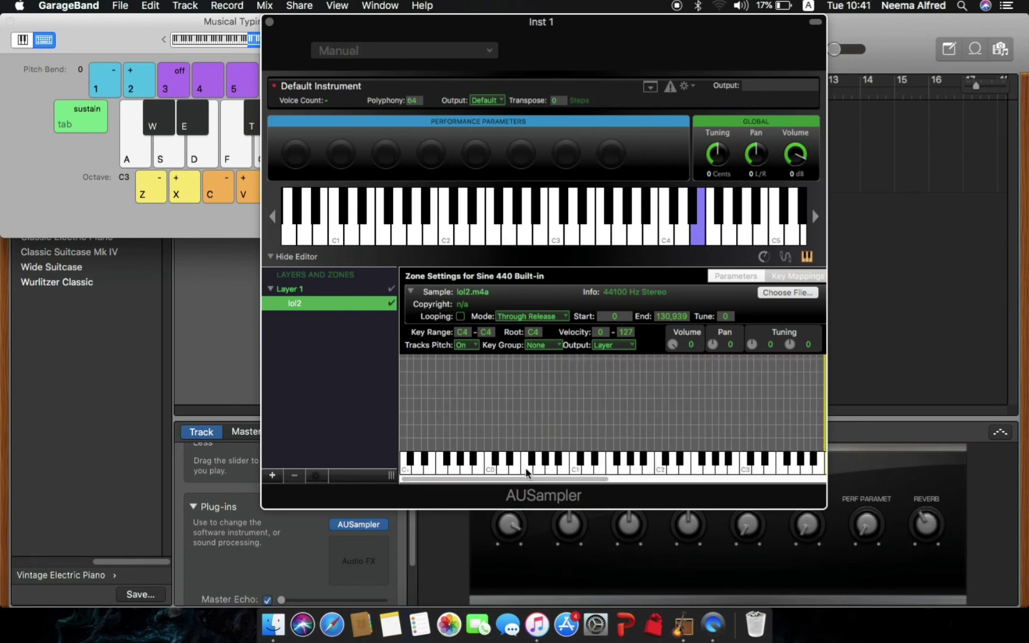
Reapply C4 as the upper limit of the lol2 zone's key range.
{"action": "left_click_drag", "start_coordinate": [588, 477], "coordinate": [759, 477]}
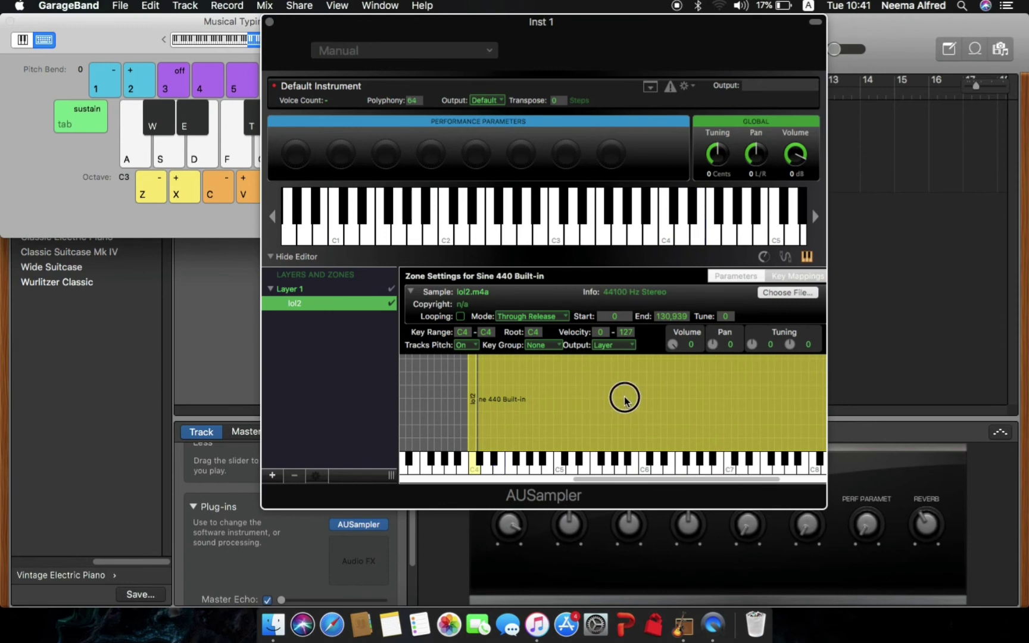
{"action": "left_click", "coordinate": [486, 332]}
{"action": "left_click", "coordinate": [486, 332]}
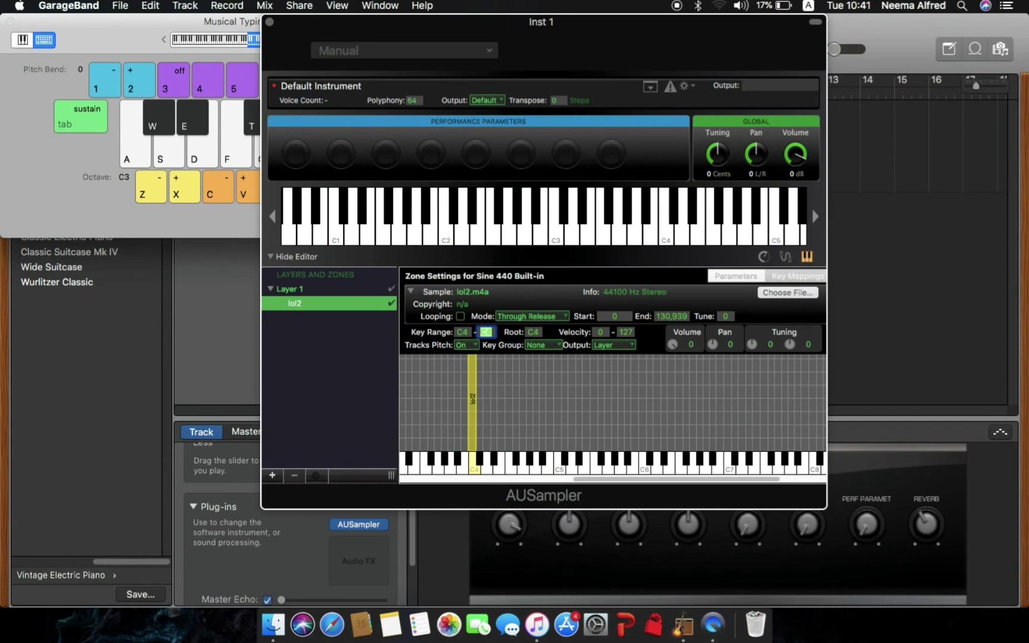
{"action": "left_click", "coordinate": [486, 332]}
Bring up Musical Typing, test the C4 key and its neighbours against the limited zone, and close Musical Typing.
{"action": "left_click", "coordinate": [166, 202]}
{"action": "left_click", "coordinate": [149, 165]}
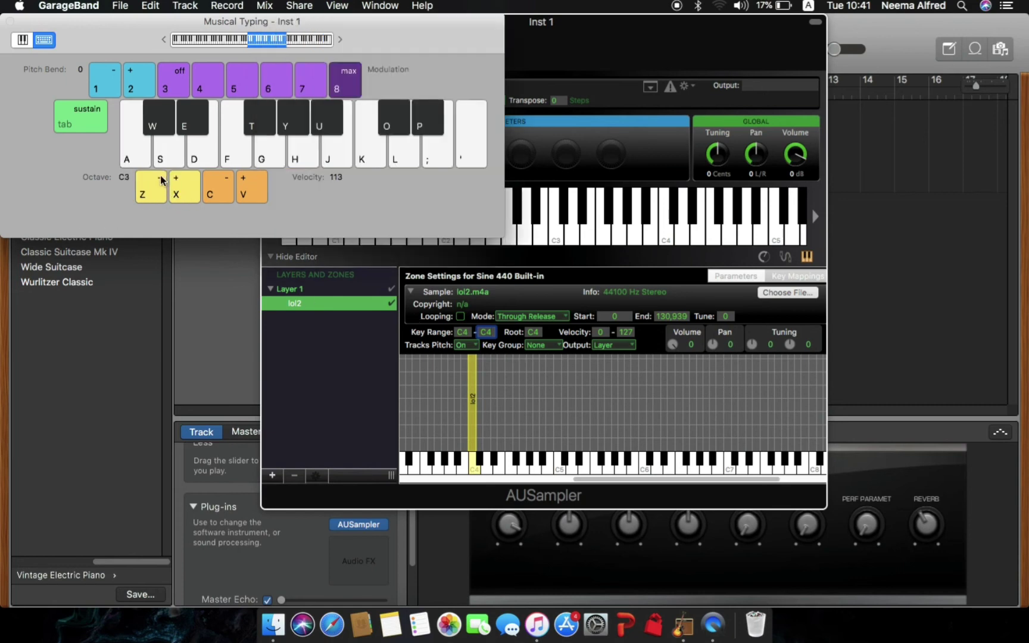
{"action": "left_click", "coordinate": [150, 148]}
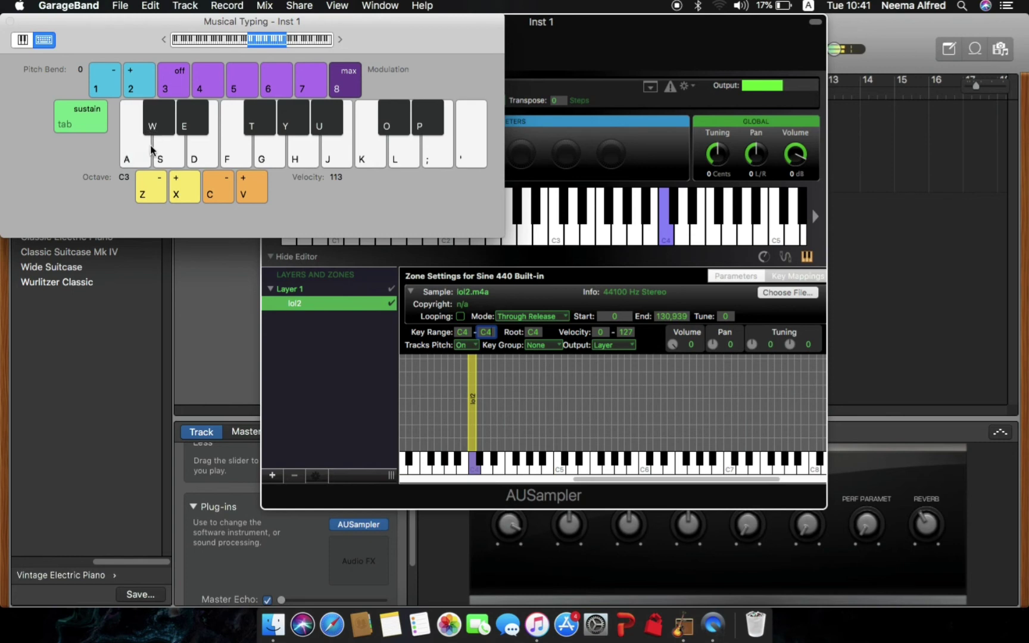
{"action": "left_click", "coordinate": [151, 148]}
{"action": "mouse_move", "coordinate": [160, 154]}
{"action": "left_mouse_down"}
{"action": "mouse_move", "coordinate": [492, 166]}
{"action": "mouse_move", "coordinate": [227, 161]}
{"action": "mouse_move", "coordinate": [480, 156]}
{"action": "mouse_move", "coordinate": [362, 111]}
{"action": "mouse_move", "coordinate": [239, 112]}
{"action": "left_mouse_up"}
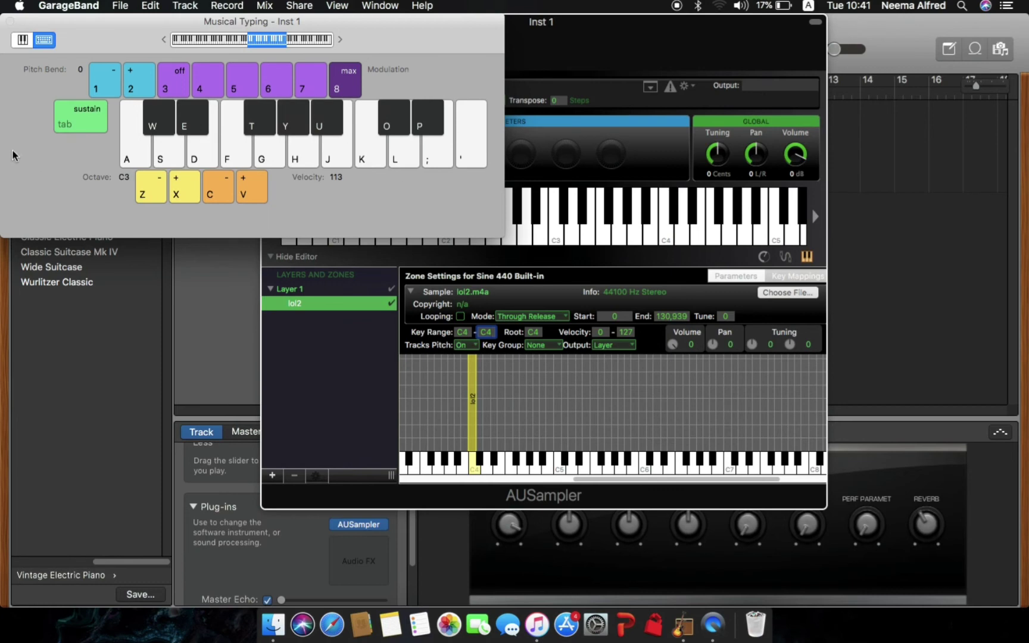
{"action": "left_click", "coordinate": [9, 23]}
Widen the lol2 zone's key range to C1 through C9 and check it on the zone keyboard.
{"action": "left_click", "coordinate": [466, 331]}
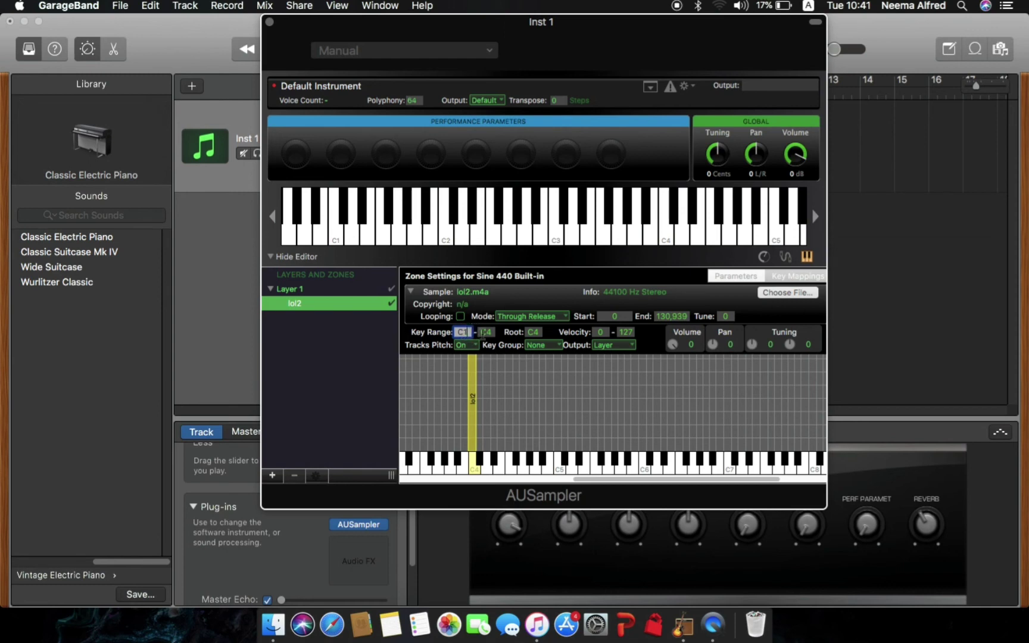
{"action": "left_click", "coordinate": [487, 332]}
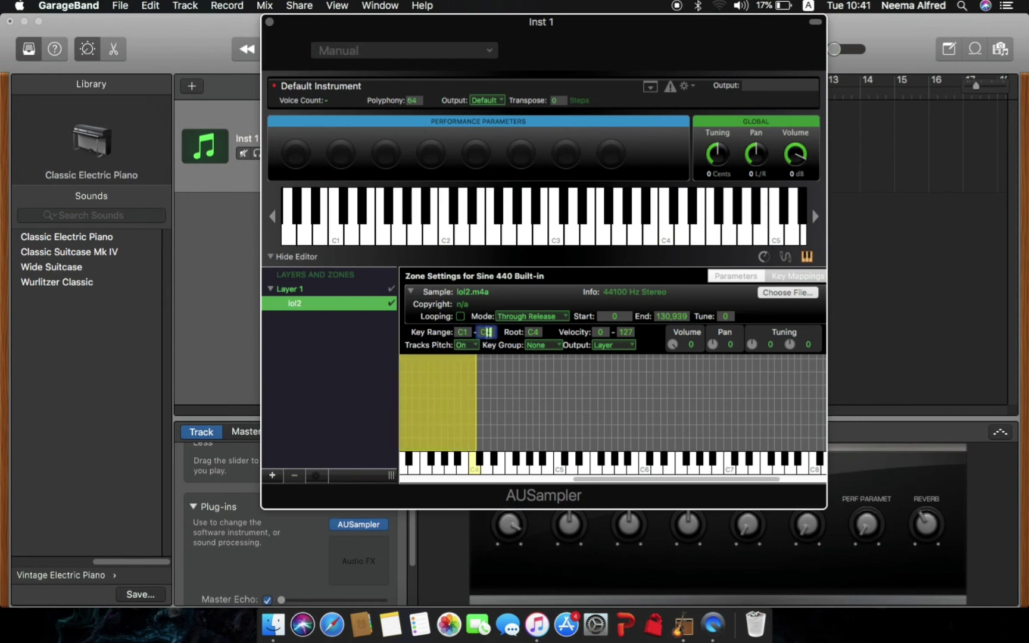
{"action": "key", "text": "Return"}
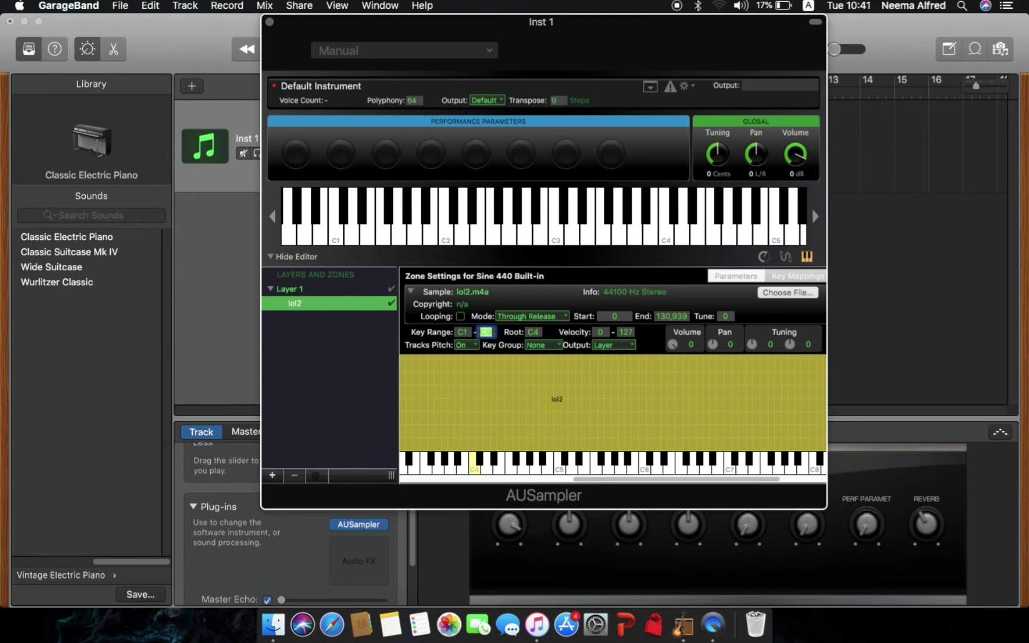
{"action": "mouse_move", "coordinate": [595, 481]}
{"action": "left_mouse_down"}
{"action": "mouse_move", "coordinate": [520, 482]}
{"action": "mouse_move", "coordinate": [586, 474]}
{"action": "left_mouse_up"}
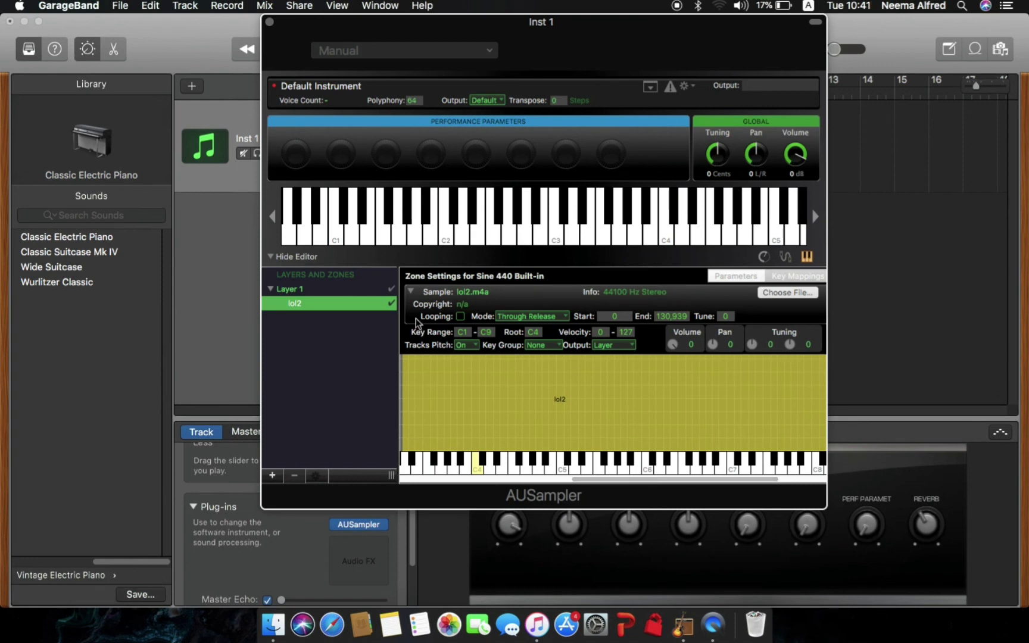
Raise the volume of Layer 1 to 1.6, keeping its output on Instrument.
{"action": "left_click", "coordinate": [350, 290]}
{"action": "left_click", "coordinate": [269, 289]}
{"action": "left_click", "coordinate": [270, 289]}
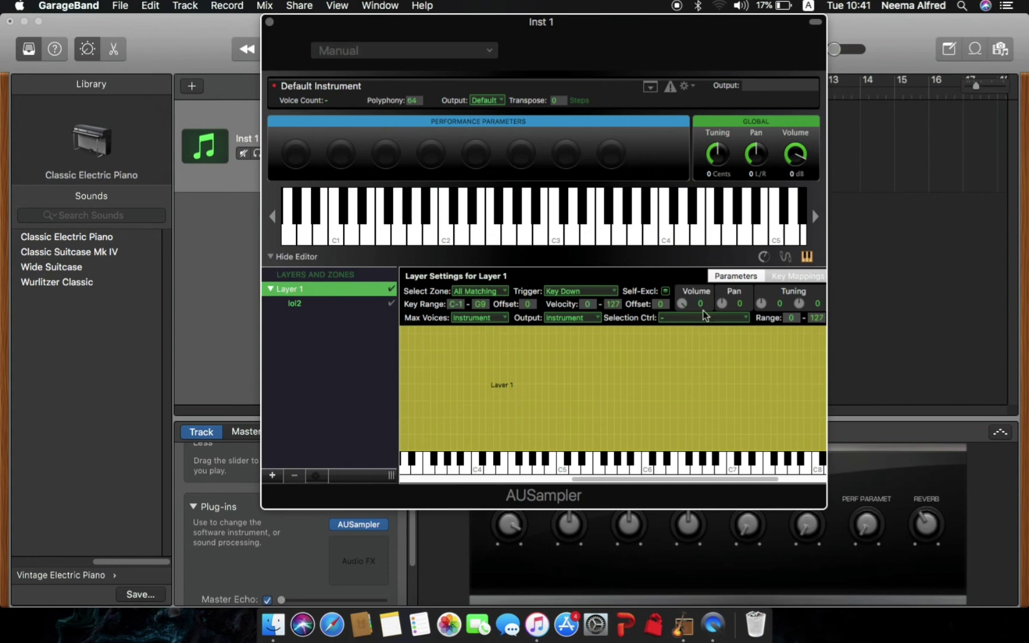
{"action": "left_click", "coordinate": [683, 304]}
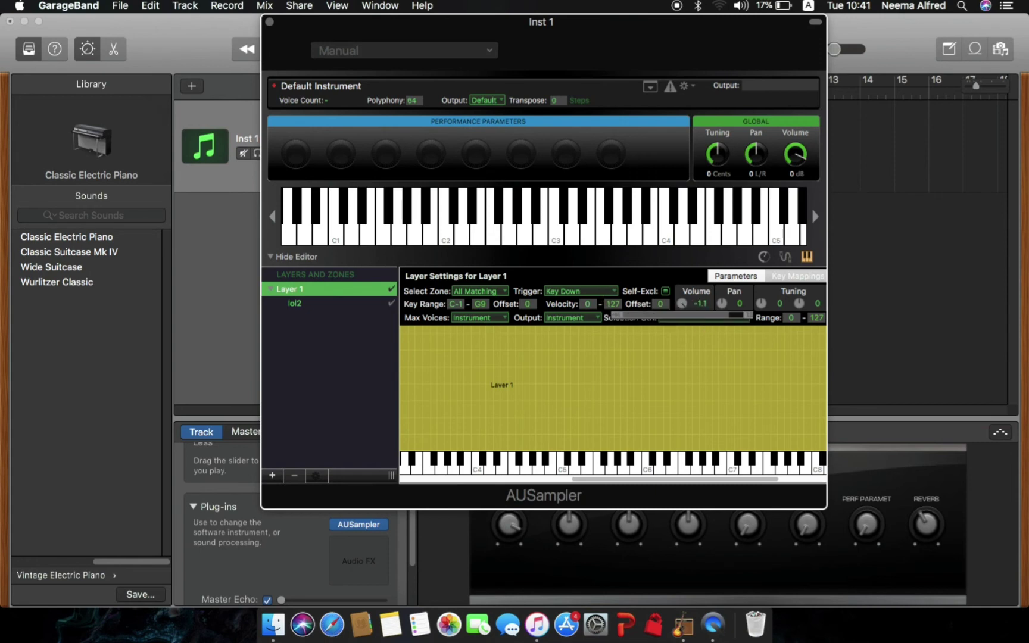
{"action": "left_click_drag", "start_coordinate": [683, 303], "coordinate": [685, 297]}
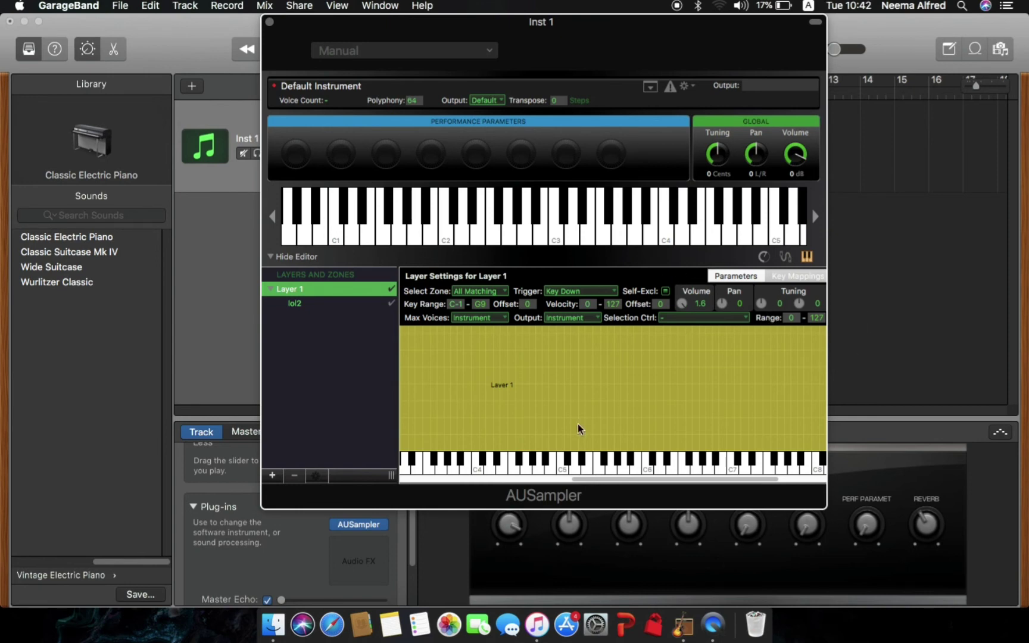
{"action": "left_click", "coordinate": [581, 319]}
{"action": "left_click", "coordinate": [588, 406]}
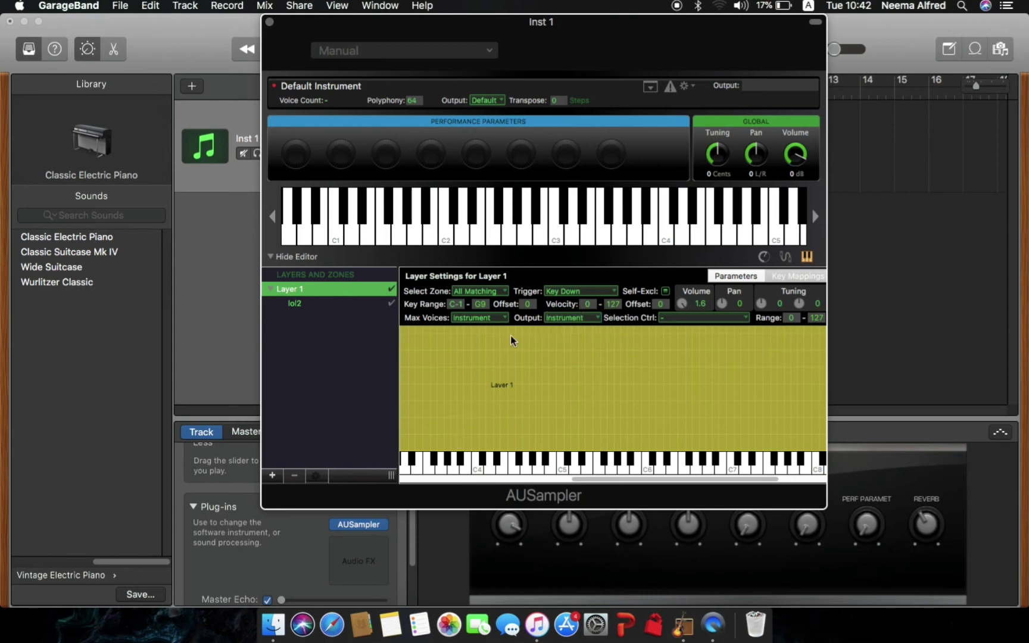
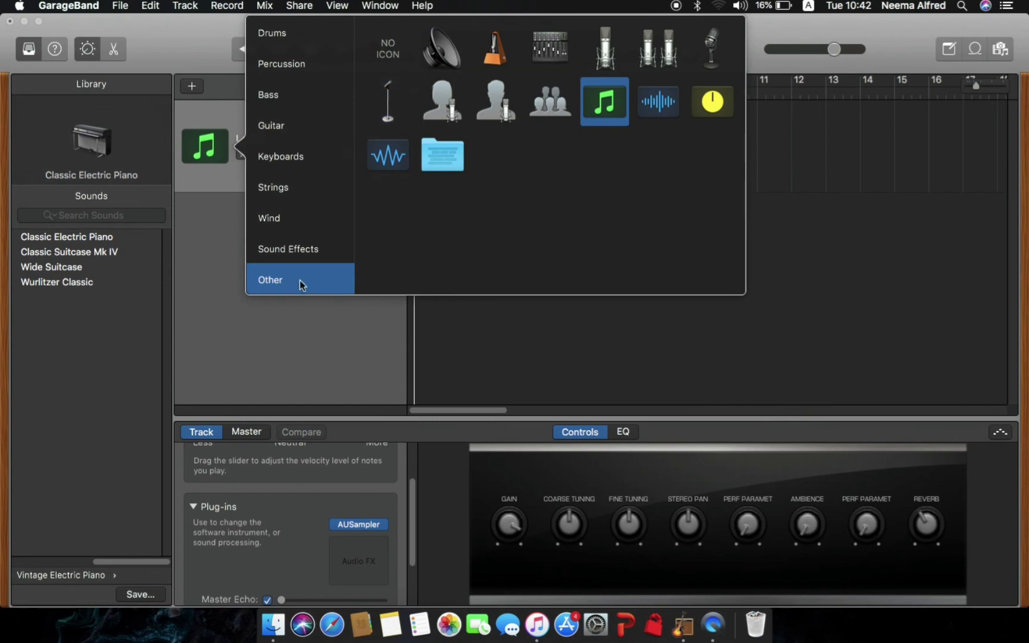
Rename the Inst 1 track as Lol Vx, keeping the green note icon.
{"action": "left_click", "coordinate": [310, 330]}
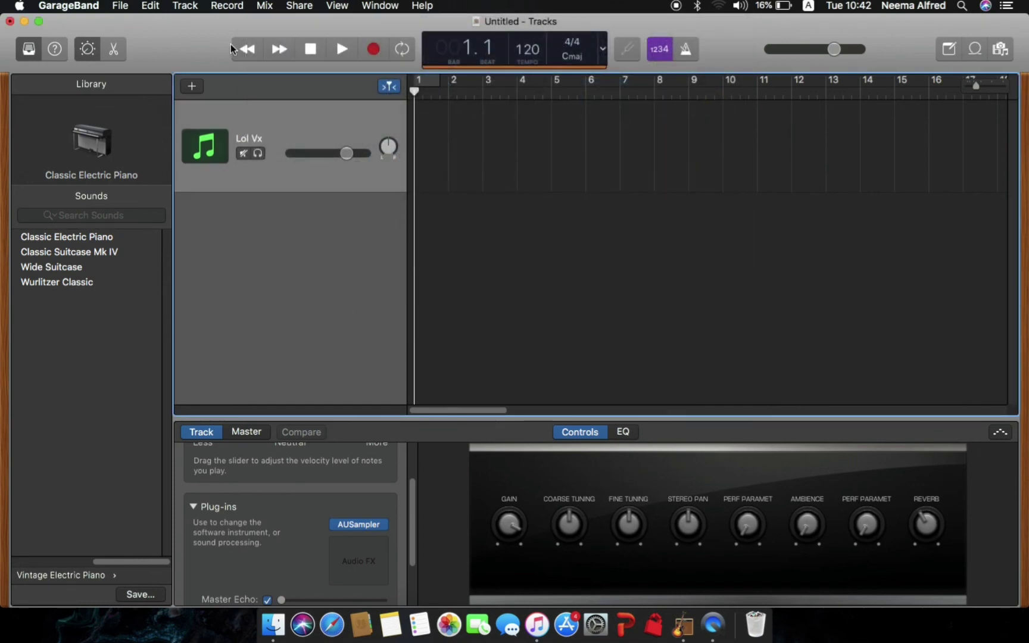
{"action": "left_click", "coordinate": [381, 6]}
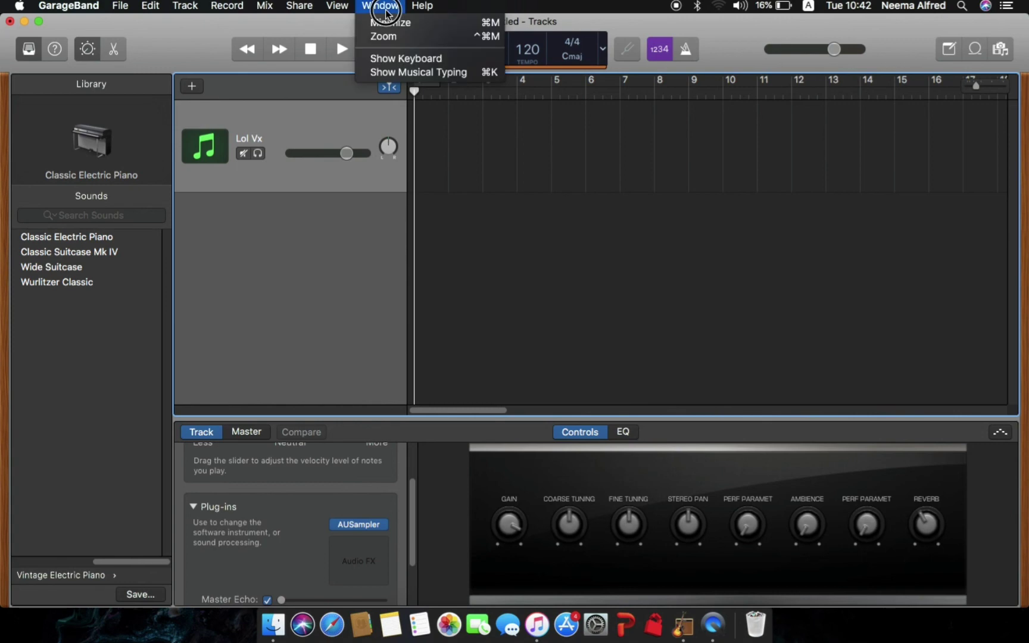
{"action": "left_click", "coordinate": [337, 244]}
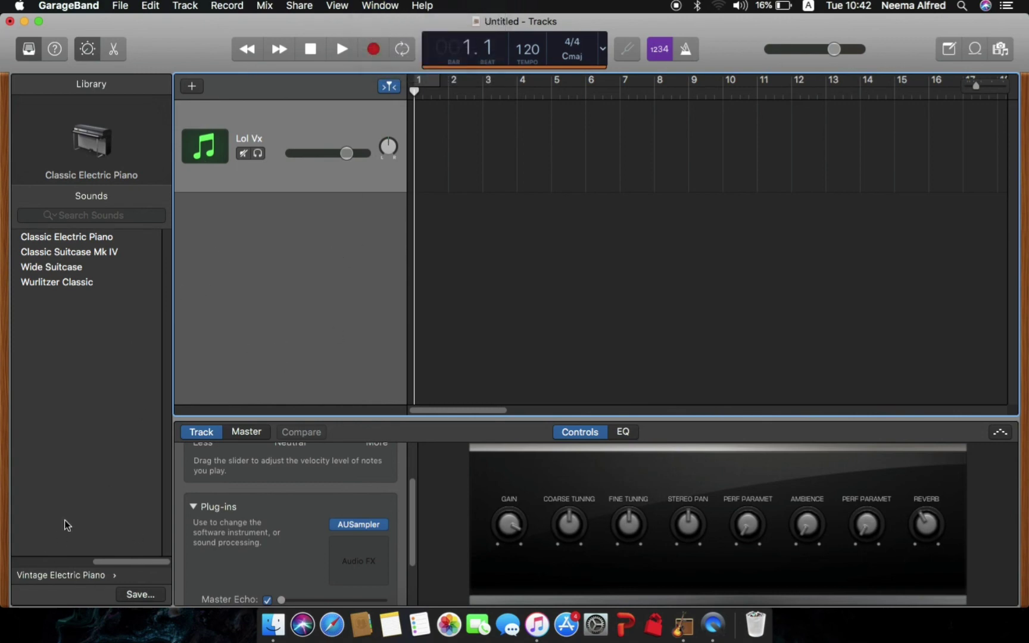
Save the track's sound as a patch named Lol Vx in the Instrument folder inside Patches.
{"action": "left_click", "coordinate": [117, 597]}
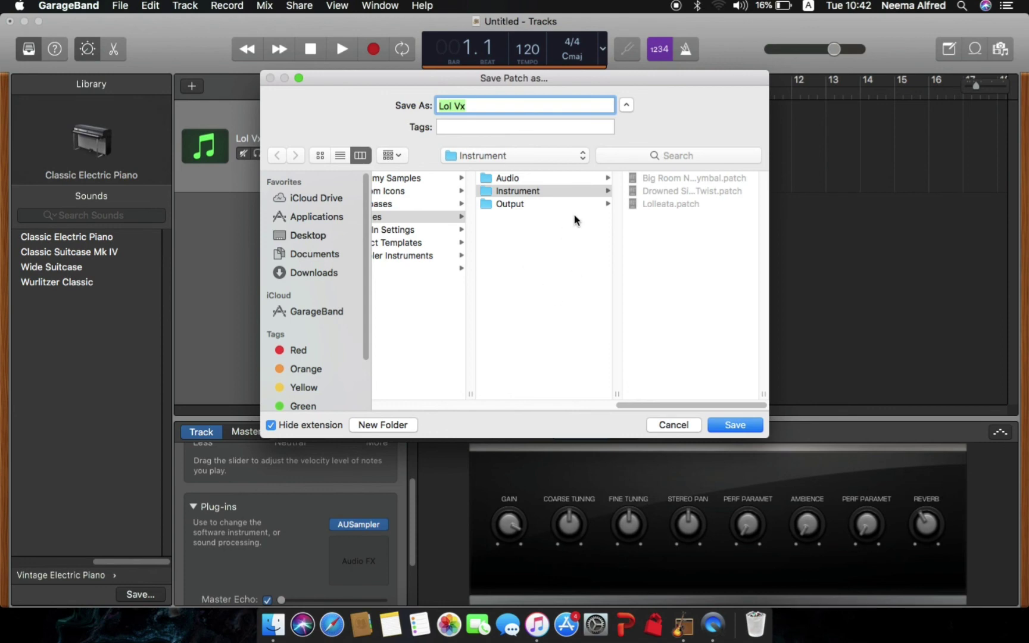
{"action": "left_click", "coordinate": [554, 204]}
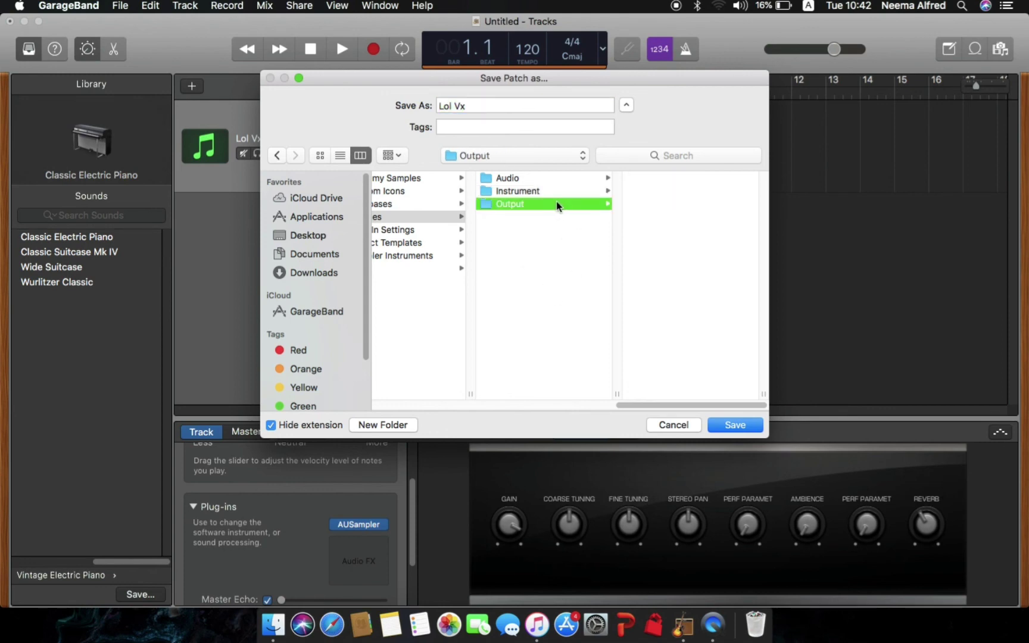
{"action": "left_click", "coordinate": [556, 178]}
{"action": "left_click", "coordinate": [556, 191]}
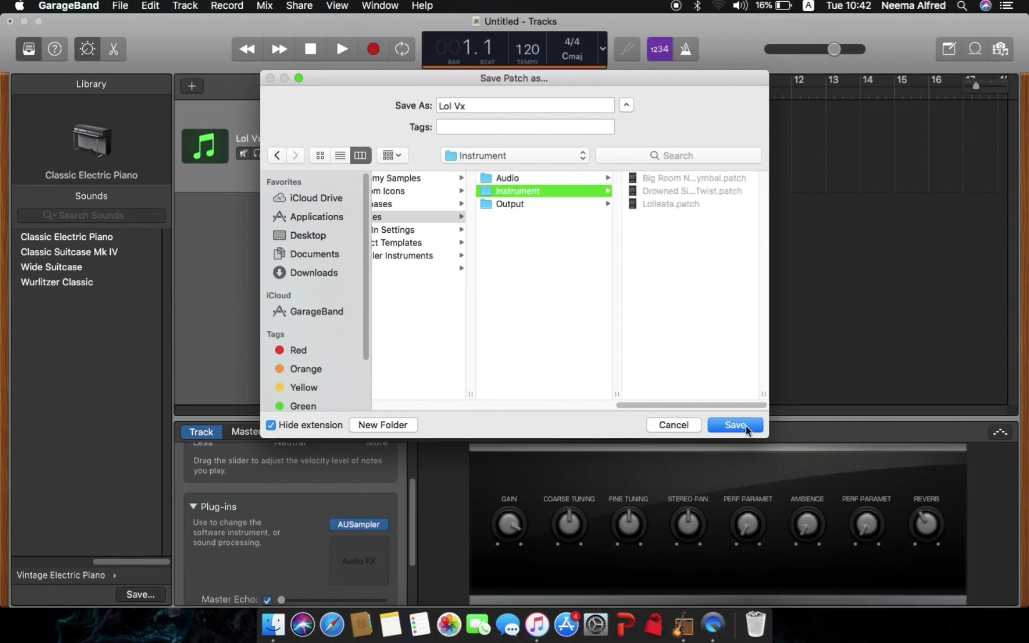
{"action": "left_click_drag", "start_coordinate": [624, 404], "coordinate": [588, 401]}
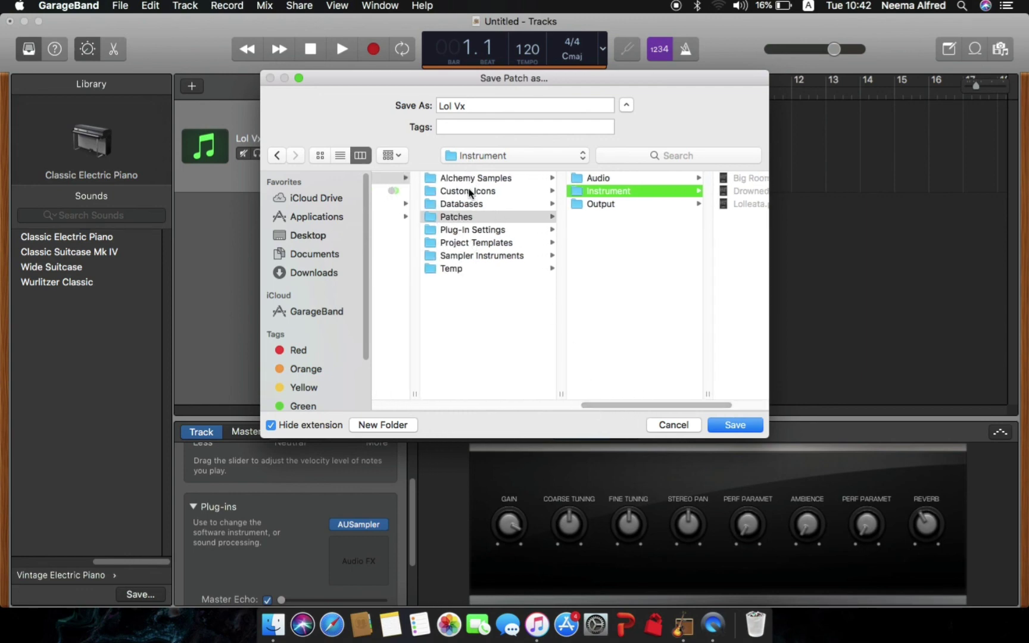
{"action": "left_click", "coordinate": [467, 257]}
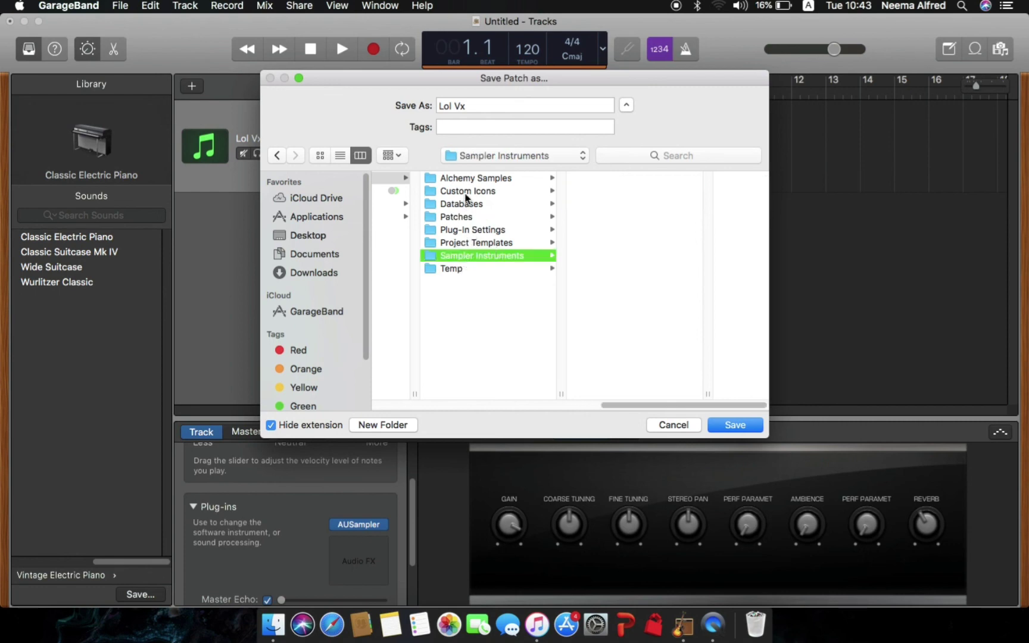
{"action": "left_click", "coordinate": [470, 234]}
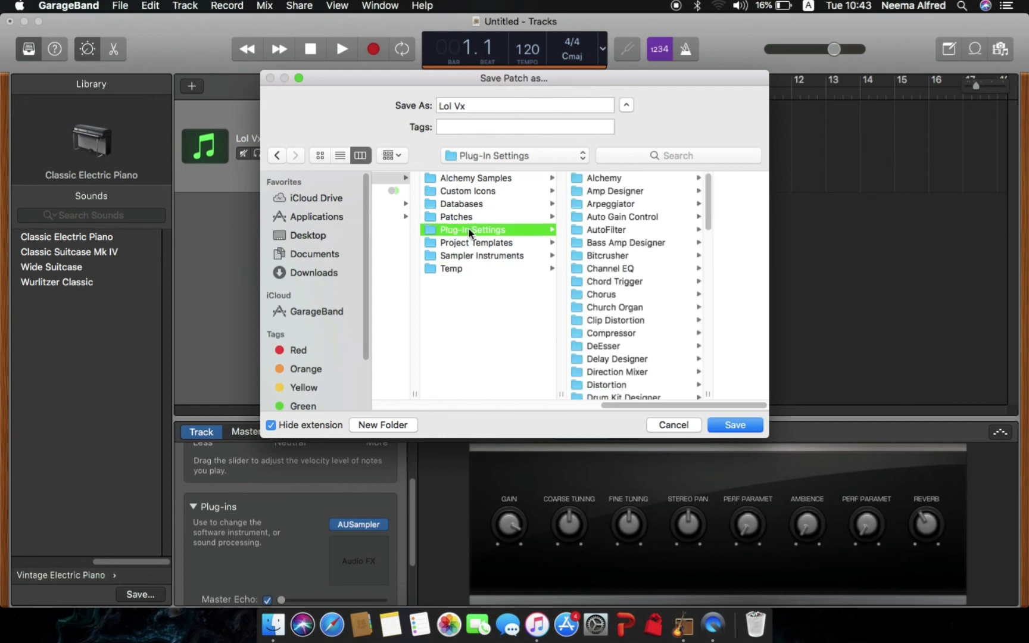
{"action": "left_click", "coordinate": [463, 215]}
{"action": "left_click", "coordinate": [619, 191]}
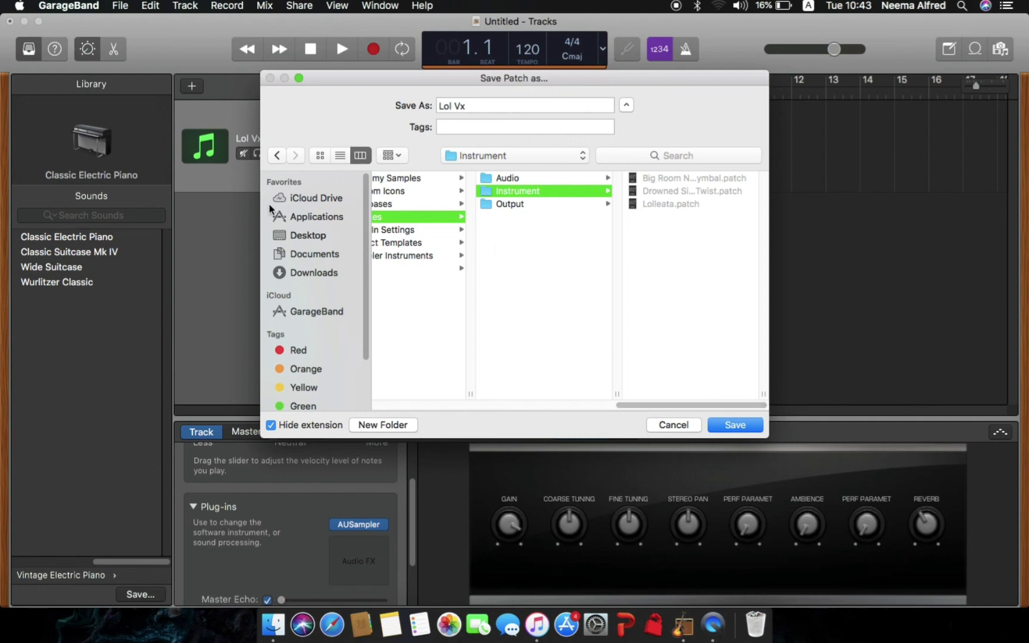
{"action": "left_click", "coordinate": [727, 425]}
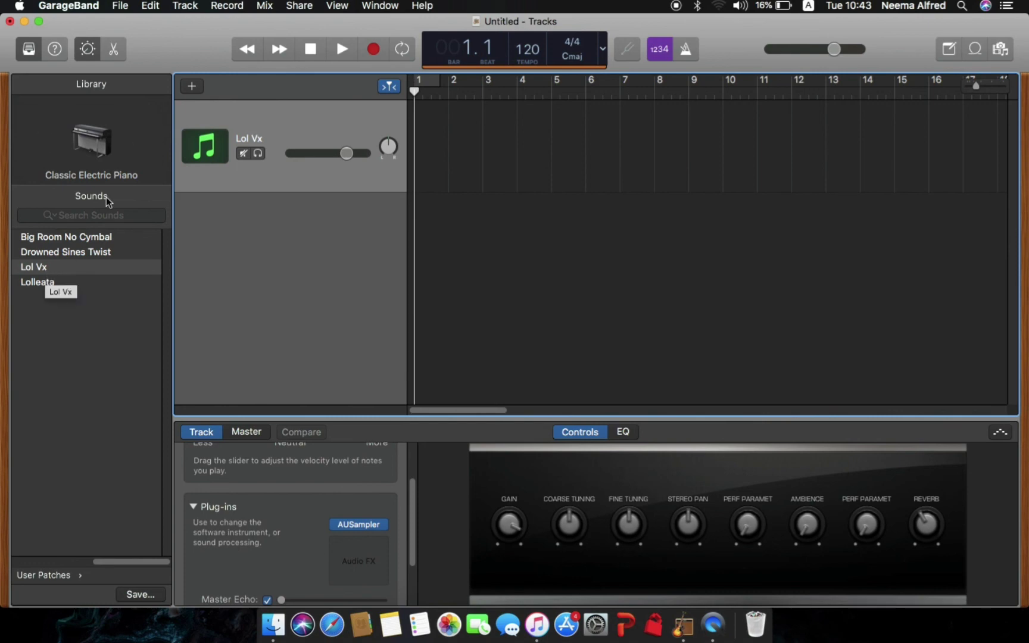
Show Musical Typing and move it clear of the Library and the Lol Vx track header.
{"action": "left_click", "coordinate": [398, 7]}
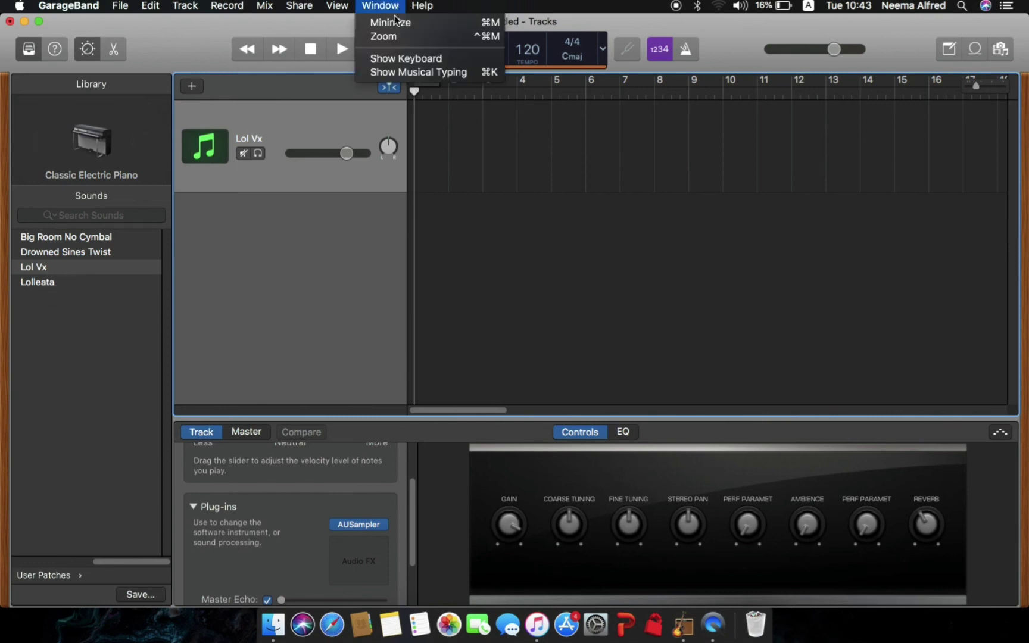
{"action": "left_click", "coordinate": [402, 71]}
{"action": "left_click_drag", "start_coordinate": [424, 37], "coordinate": [885, 286]}
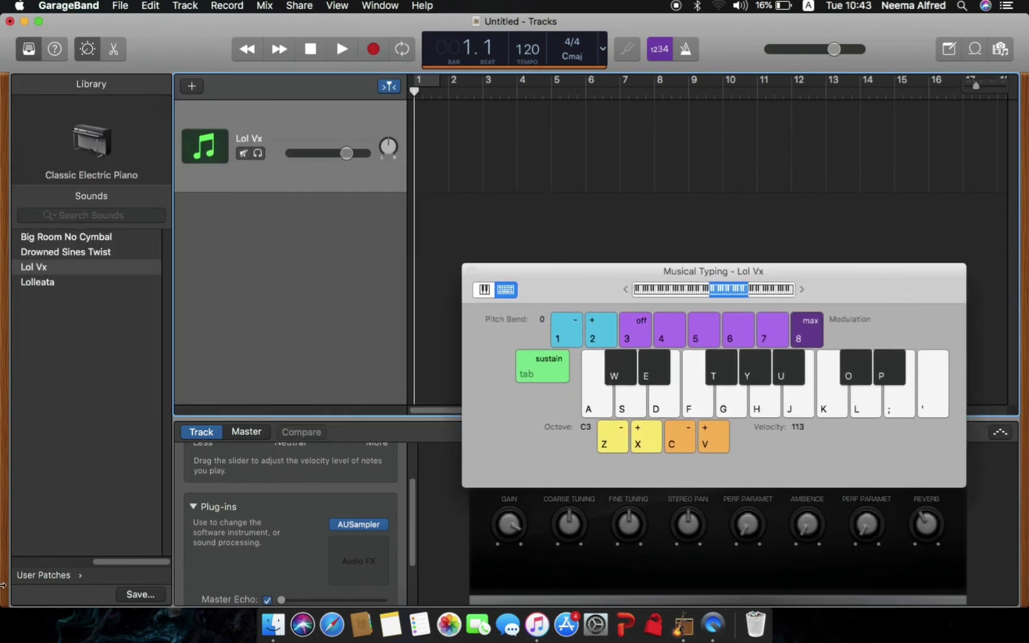
Load the Wide Suitcase sound from Vintage Electric Piano onto the track, discarding the current instrument changes.
{"action": "left_click", "coordinate": [23, 575]}
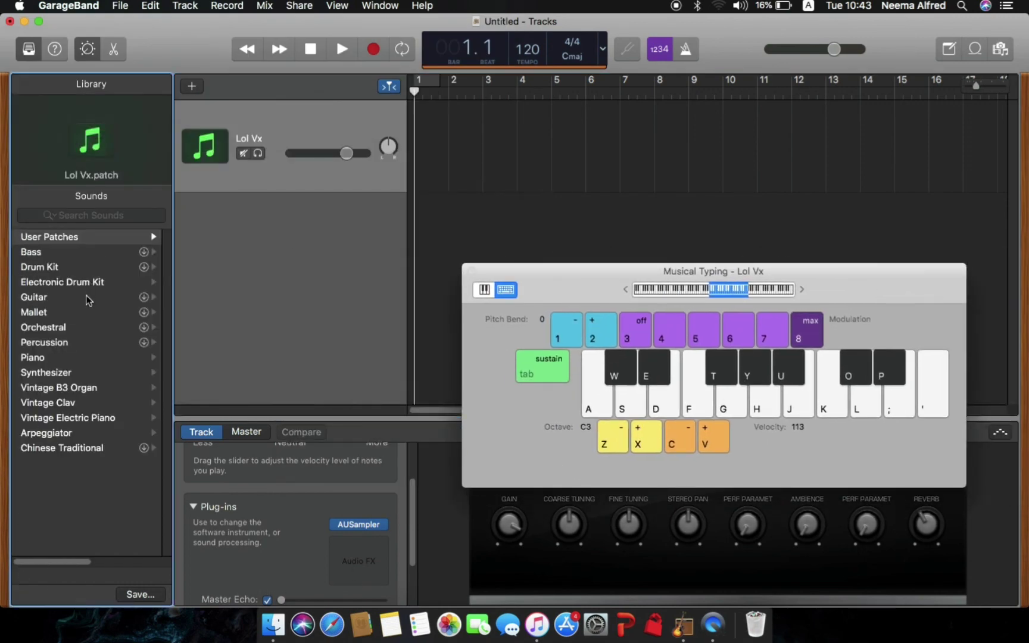
{"action": "left_click", "coordinate": [58, 418]}
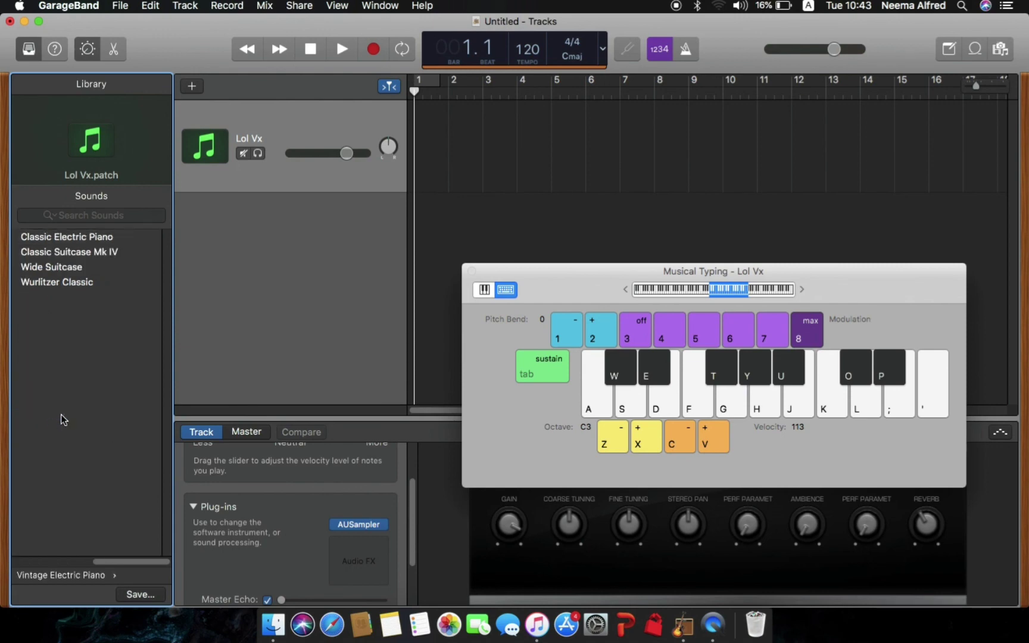
{"action": "left_click", "coordinate": [80, 268]}
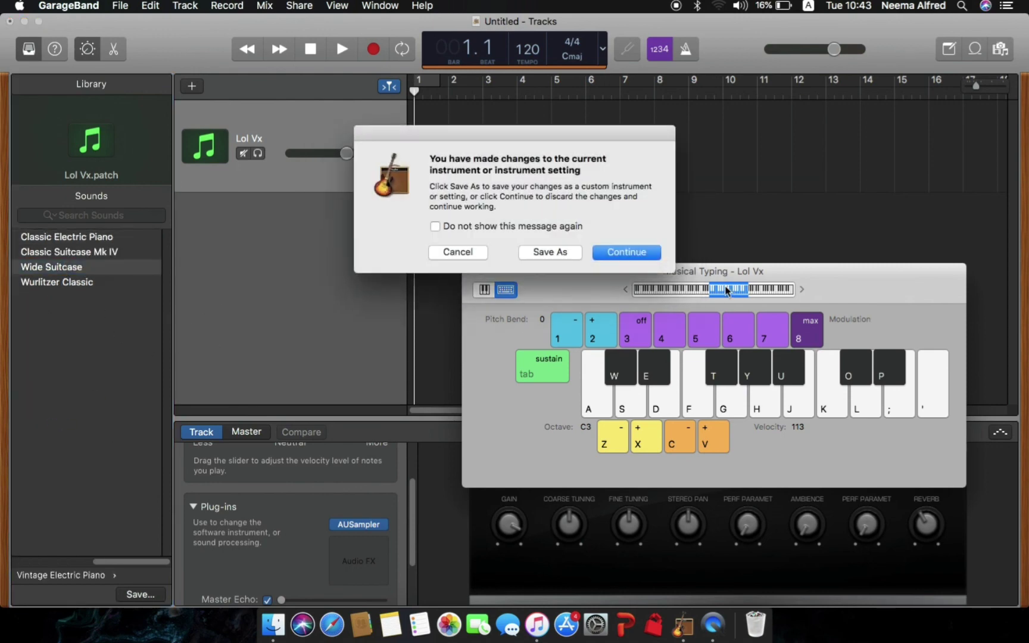
{"action": "left_click", "coordinate": [637, 256]}
{"action": "left_click_drag", "start_coordinate": [593, 279], "coordinate": [456, 275]}
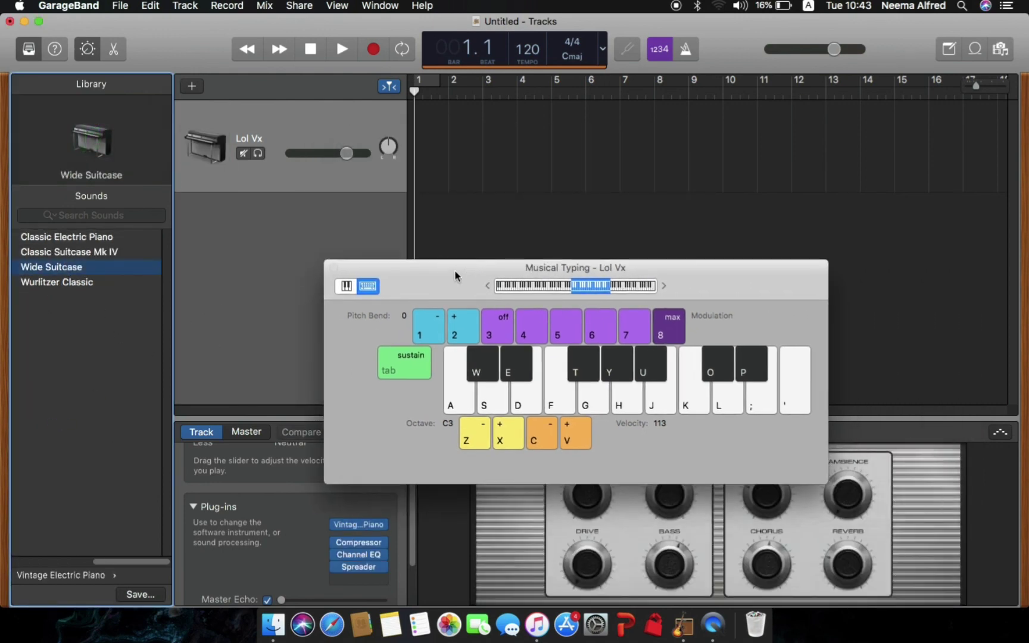
Play the Wide Suitcase sound on various notes, shifting between octaves C3, C2 and C1.
{"action": "key", "text": "h"}
{"action": "key", "text": "g"}
{"action": "key", "text": "f"}
{"action": "key", "text": "z"}
{"action": "key", "text": "s"}
{"action": "key", "text": "d"}
{"action": "key", "text": "z"}
{"action": "key", "text": "d"}
{"action": "key", "text": "s"}
{"action": "key", "text": "g"}
{"action": "key", "text": "d"}
{"action": "key", "text": "x"}
{"action": "key", "text": "g"}
Load the saved Lol Vx patch from User Patches onto the track.
{"action": "left_click", "coordinate": [57, 576]}
{"action": "left_click", "coordinate": [75, 236]}
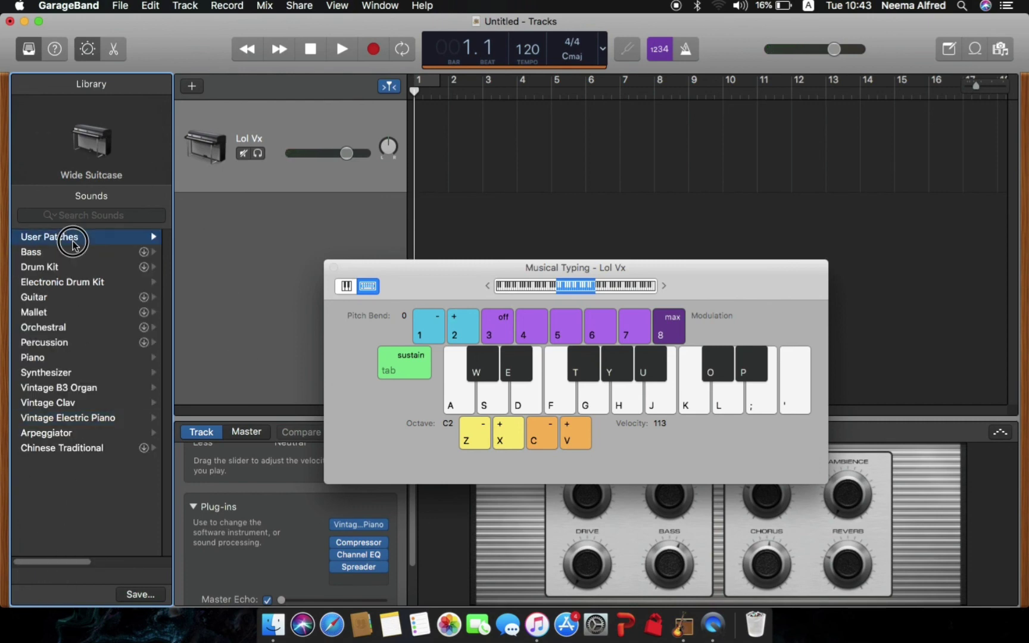
{"action": "left_click", "coordinate": [69, 266]}
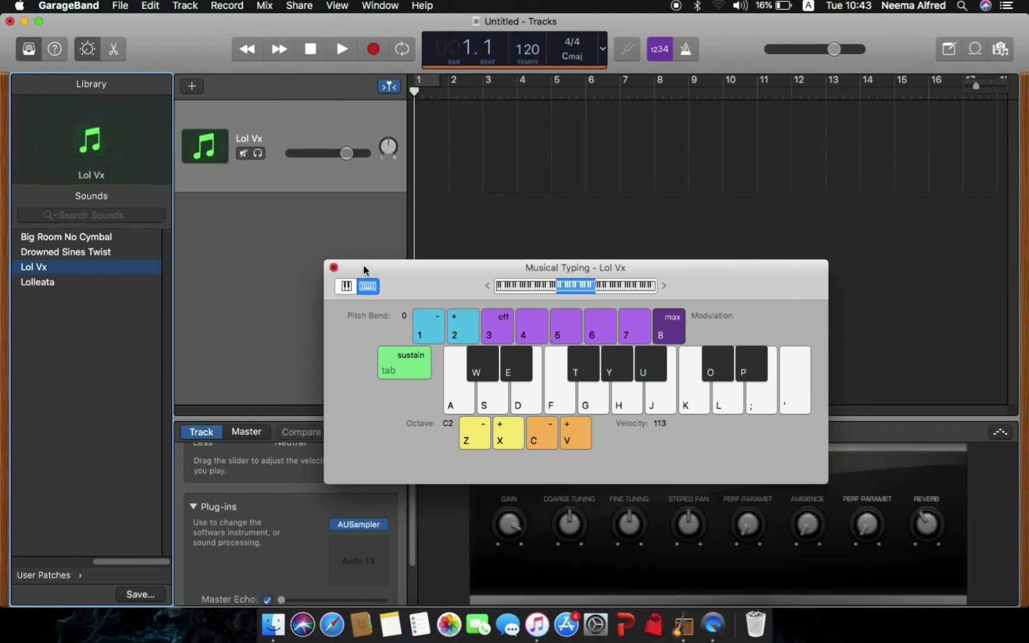
Play the Lol Vx patch on a few notes in octaves C2 and C3.
{"action": "key", "text": "g"}
{"action": "key", "text": "s"}
{"action": "key", "text": "g"}
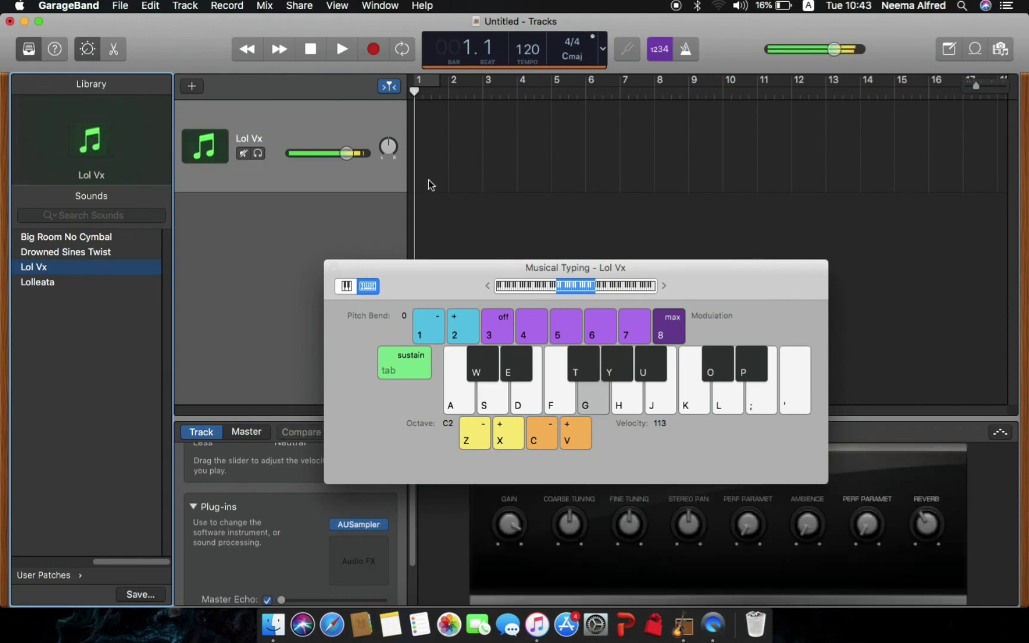
{"action": "key", "text": "x"}
{"action": "key", "text": "a"}
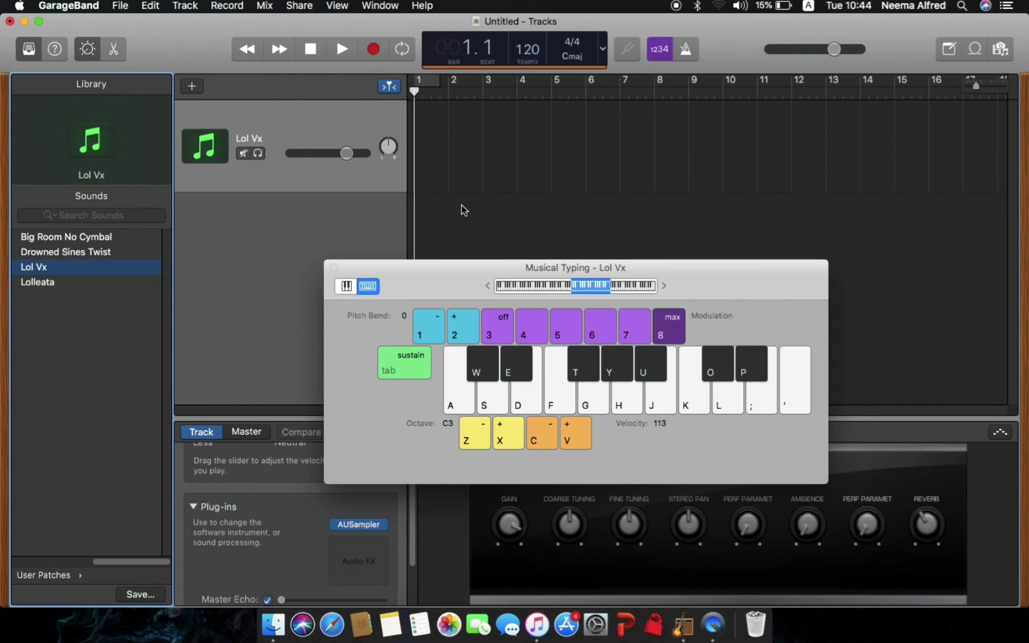
Record a short take of two notes with the Lol Vx patch, using modulation level 5.
{"action": "key", "text": "r"}
{"action": "key", "text": "5"}
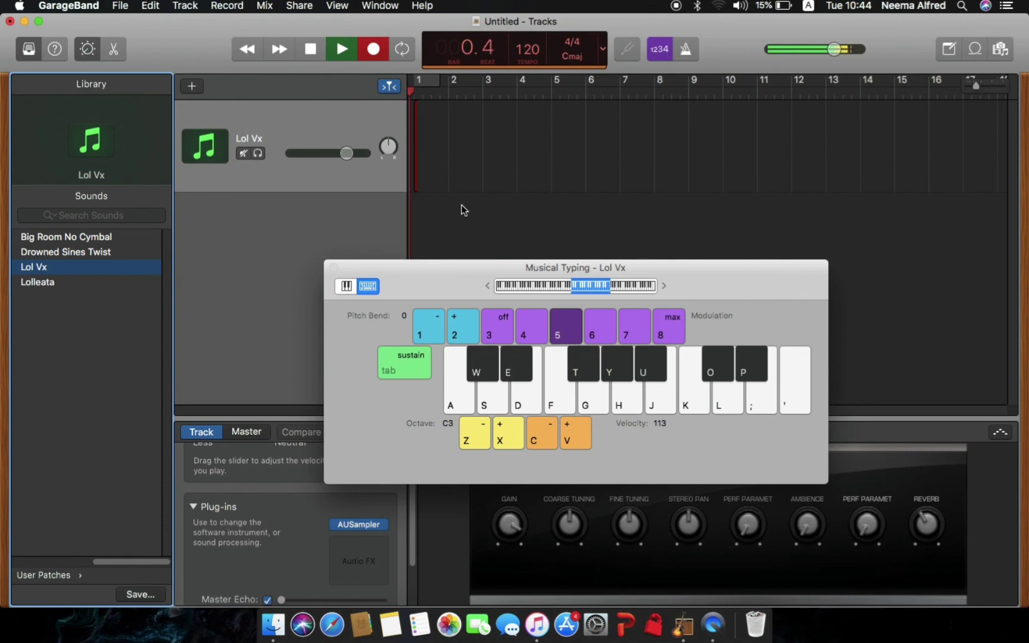
{"action": "key", "text": "f"}
{"action": "key", "text": "a"}
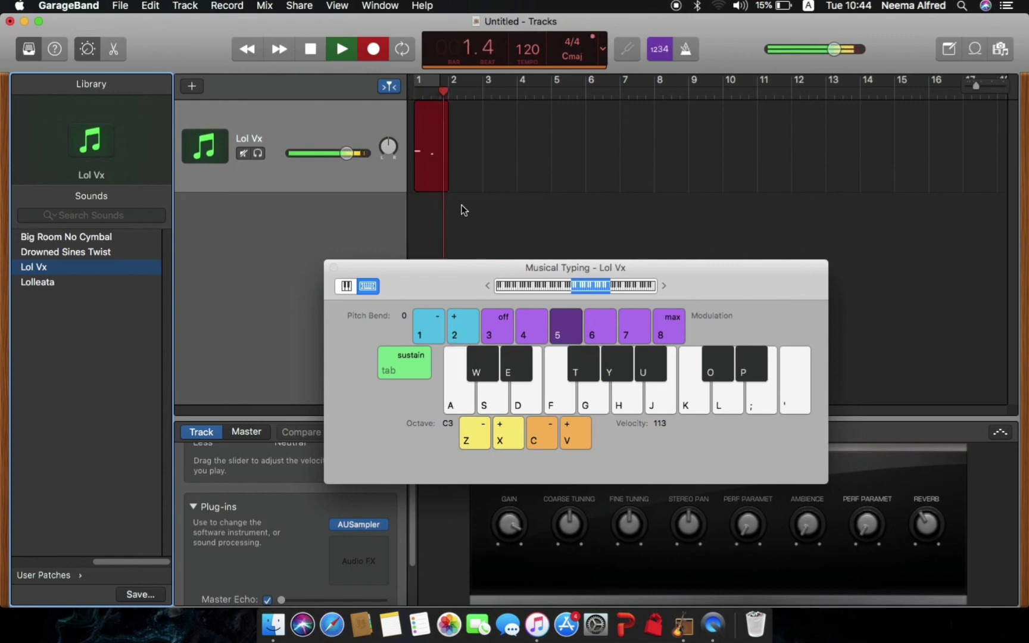
{"action": "key", "text": "space"}
Delete the recorded region from the Lol Vx track and return the playhead to the project start.
{"action": "left_click_drag", "start_coordinate": [528, 154], "coordinate": [385, 163]}
{"action": "key", "text": "Delete"}
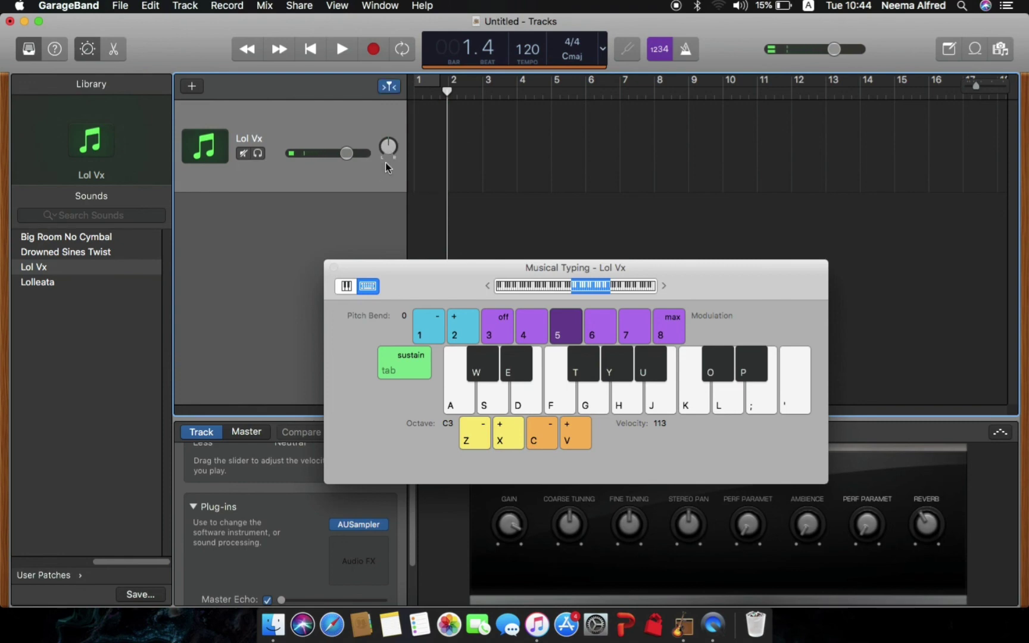
{"action": "key", "text": "Return"}
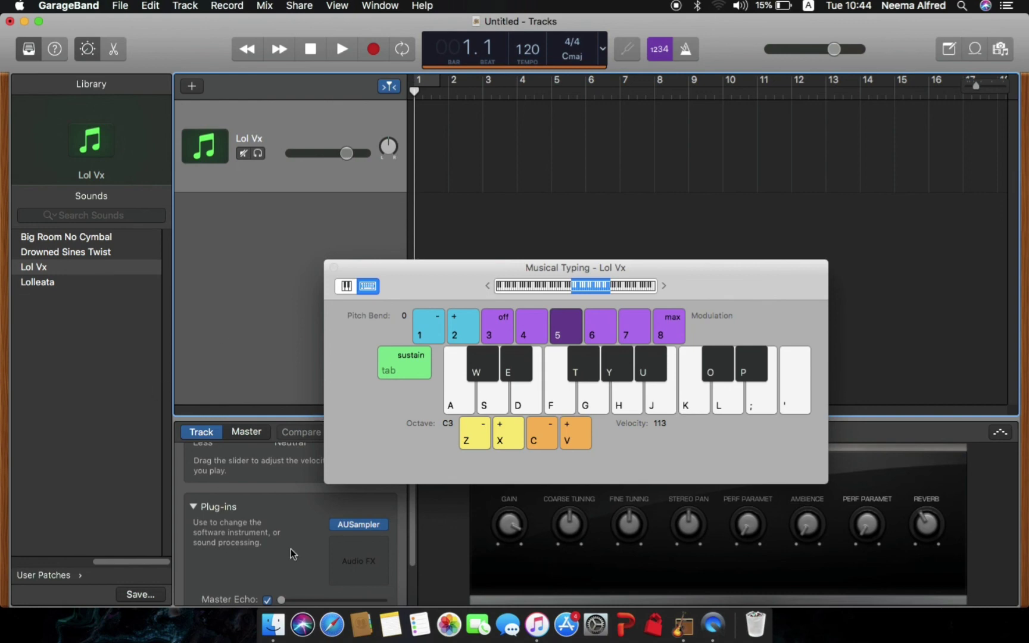
Close the Musical Typing keyboard and inspect the Lol Vx track's plug-ins: the AUSampler instrument and the available audio effects.
{"action": "left_click", "coordinate": [334, 267]}
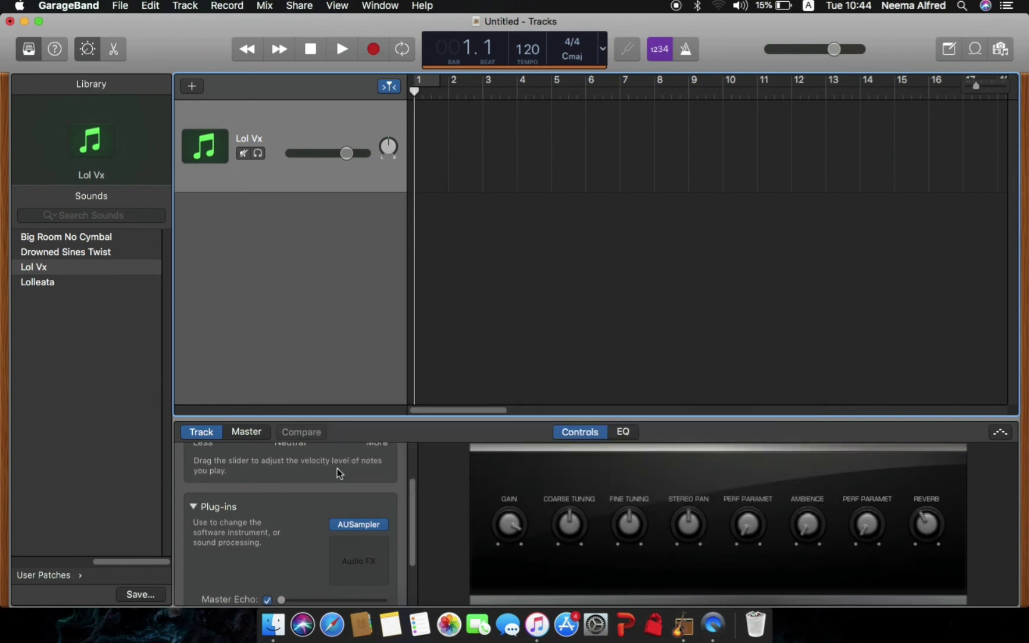
{"action": "left_click", "coordinate": [359, 525]}
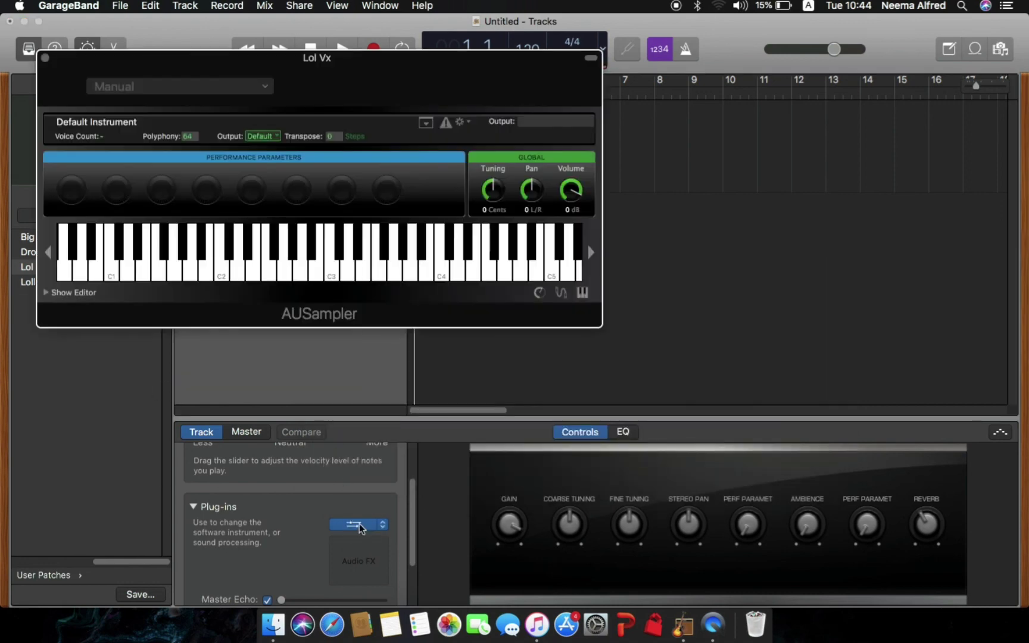
{"action": "left_click", "coordinate": [44, 58]}
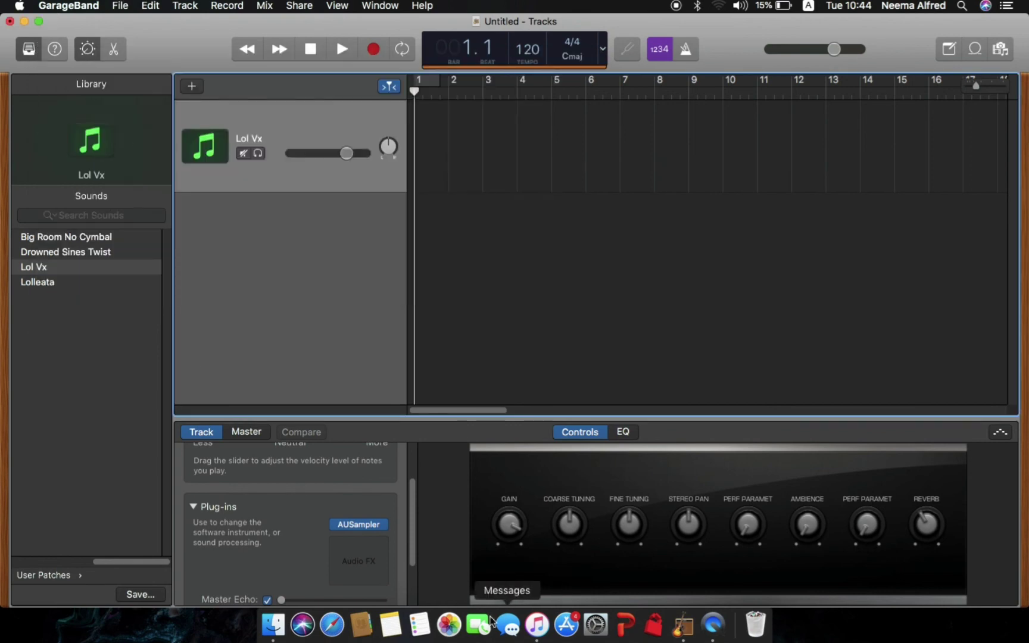
{"action": "left_click", "coordinate": [359, 544]}
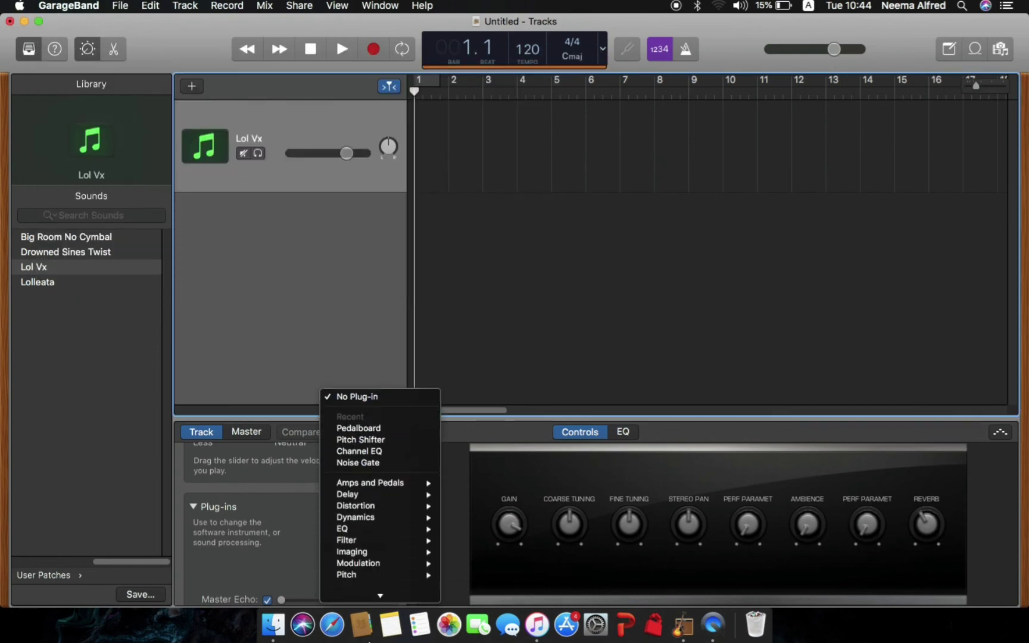
{"action": "left_click", "coordinate": [255, 315]}
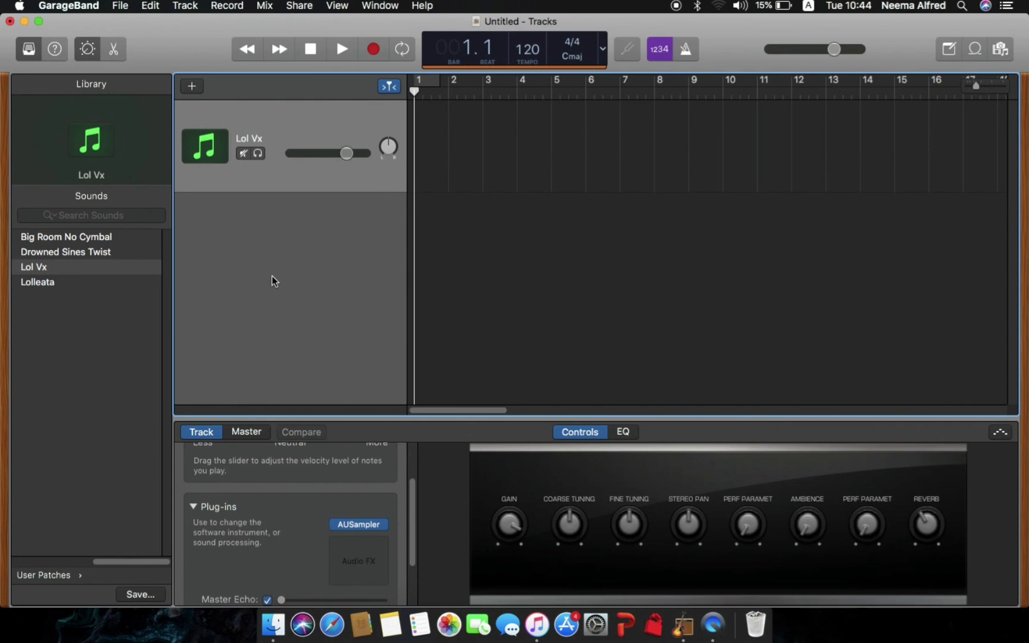